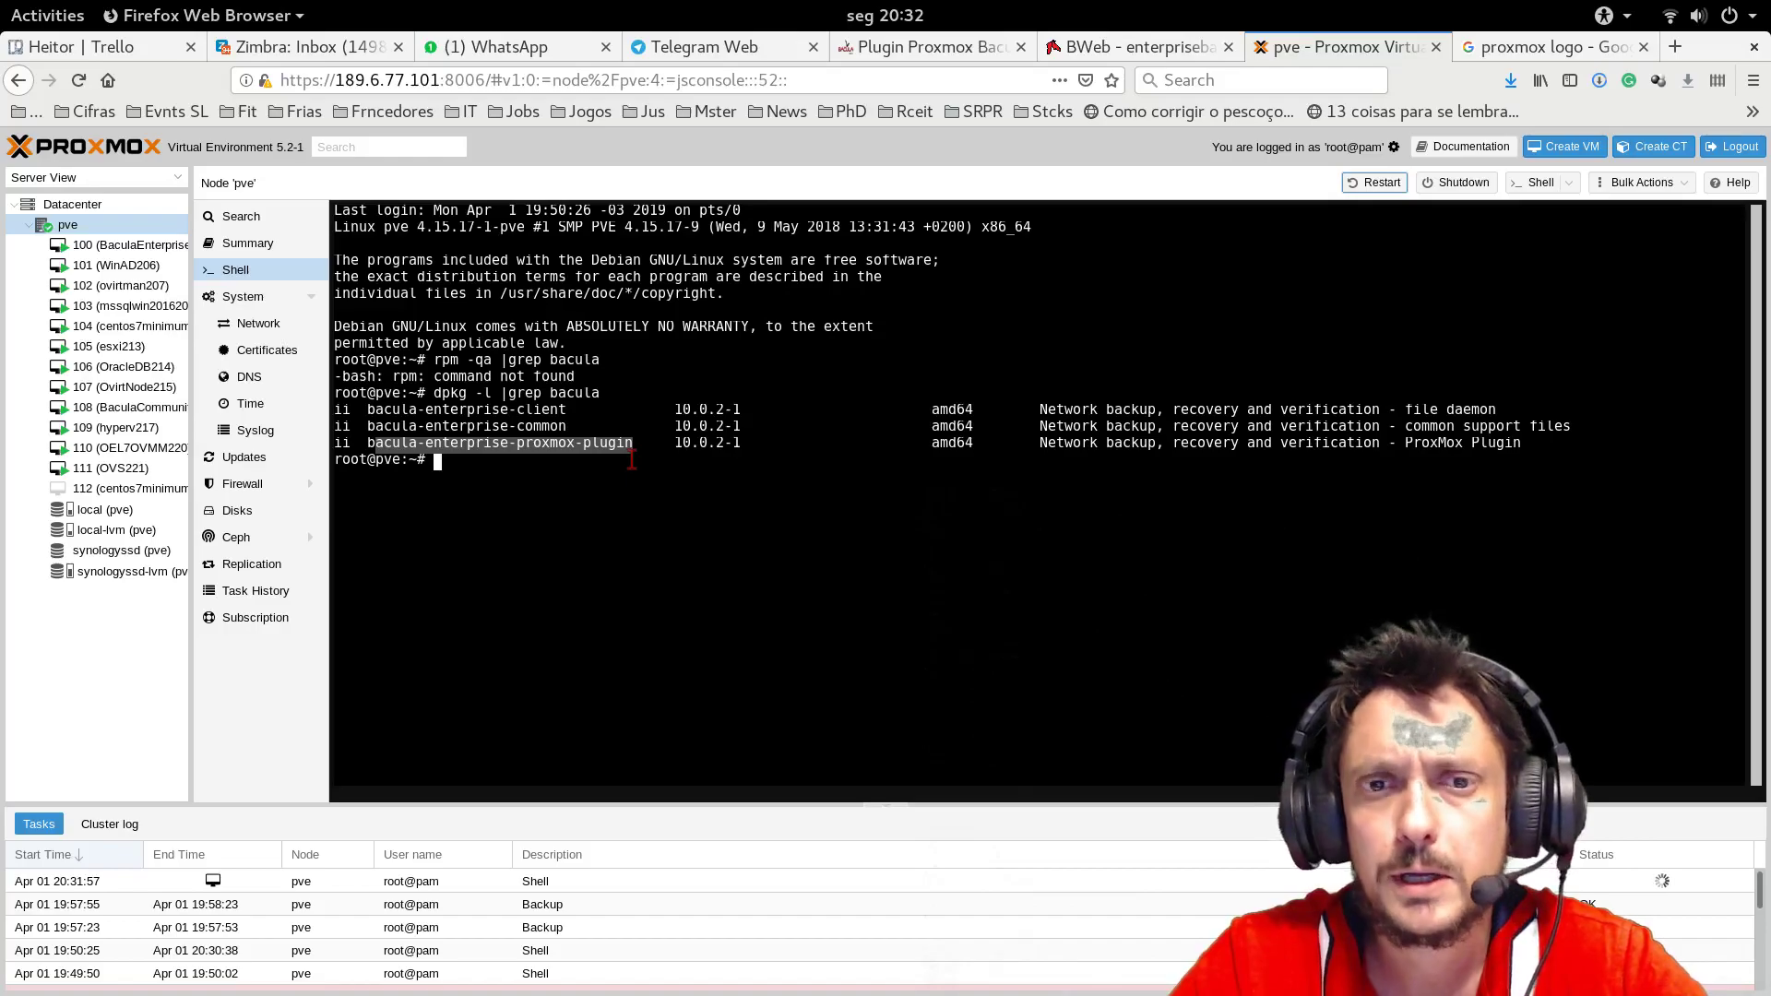
Switch to the Bacula Enterprise BWeb page and open the list of backup clients
left_click(604, 467)
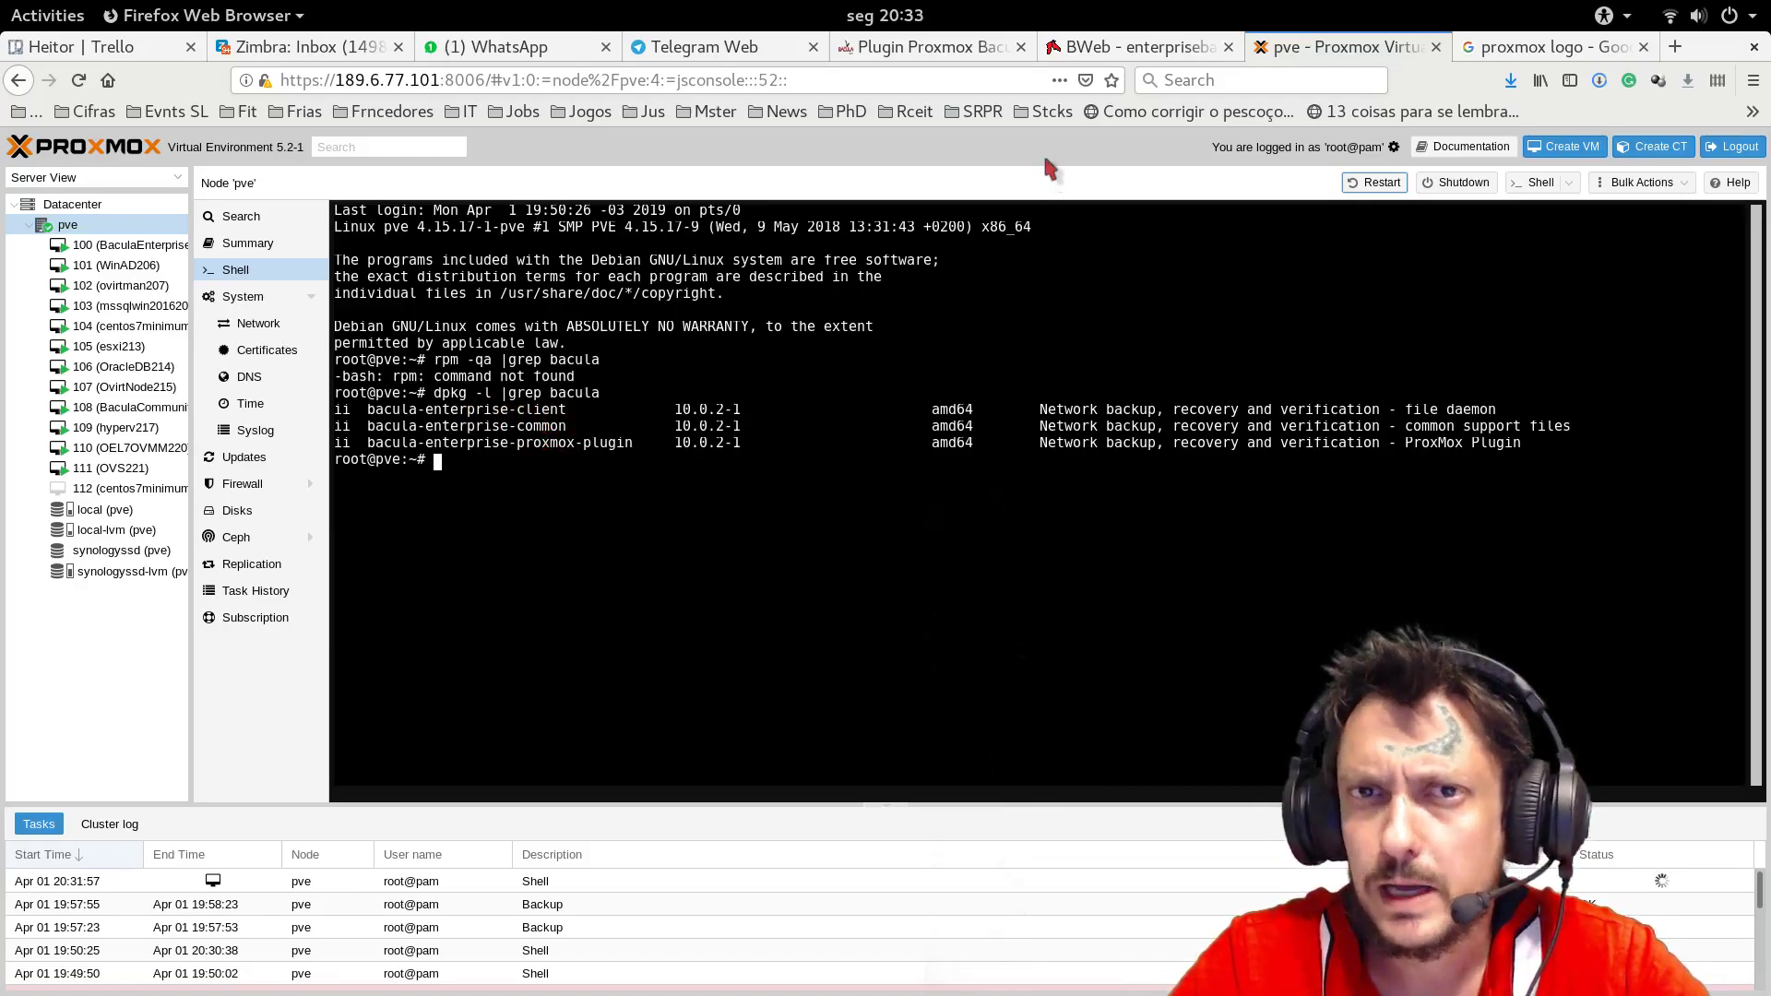
left_click(1081, 49)
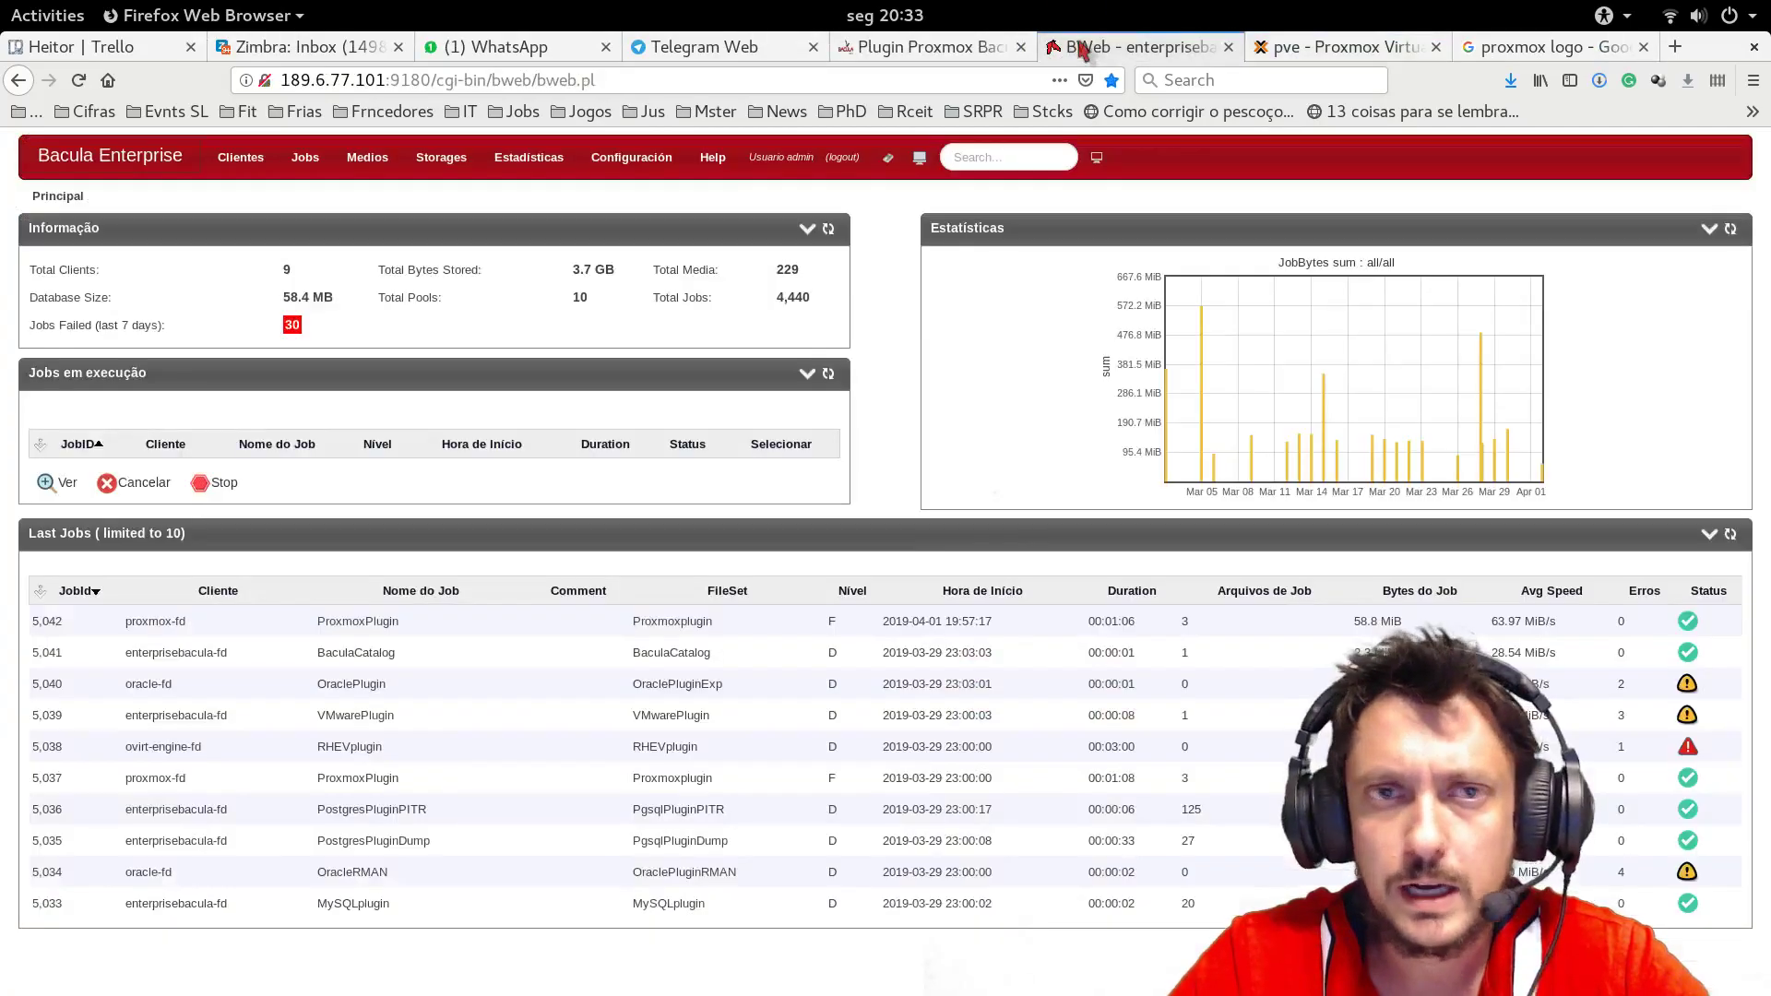
left_click(305, 157)
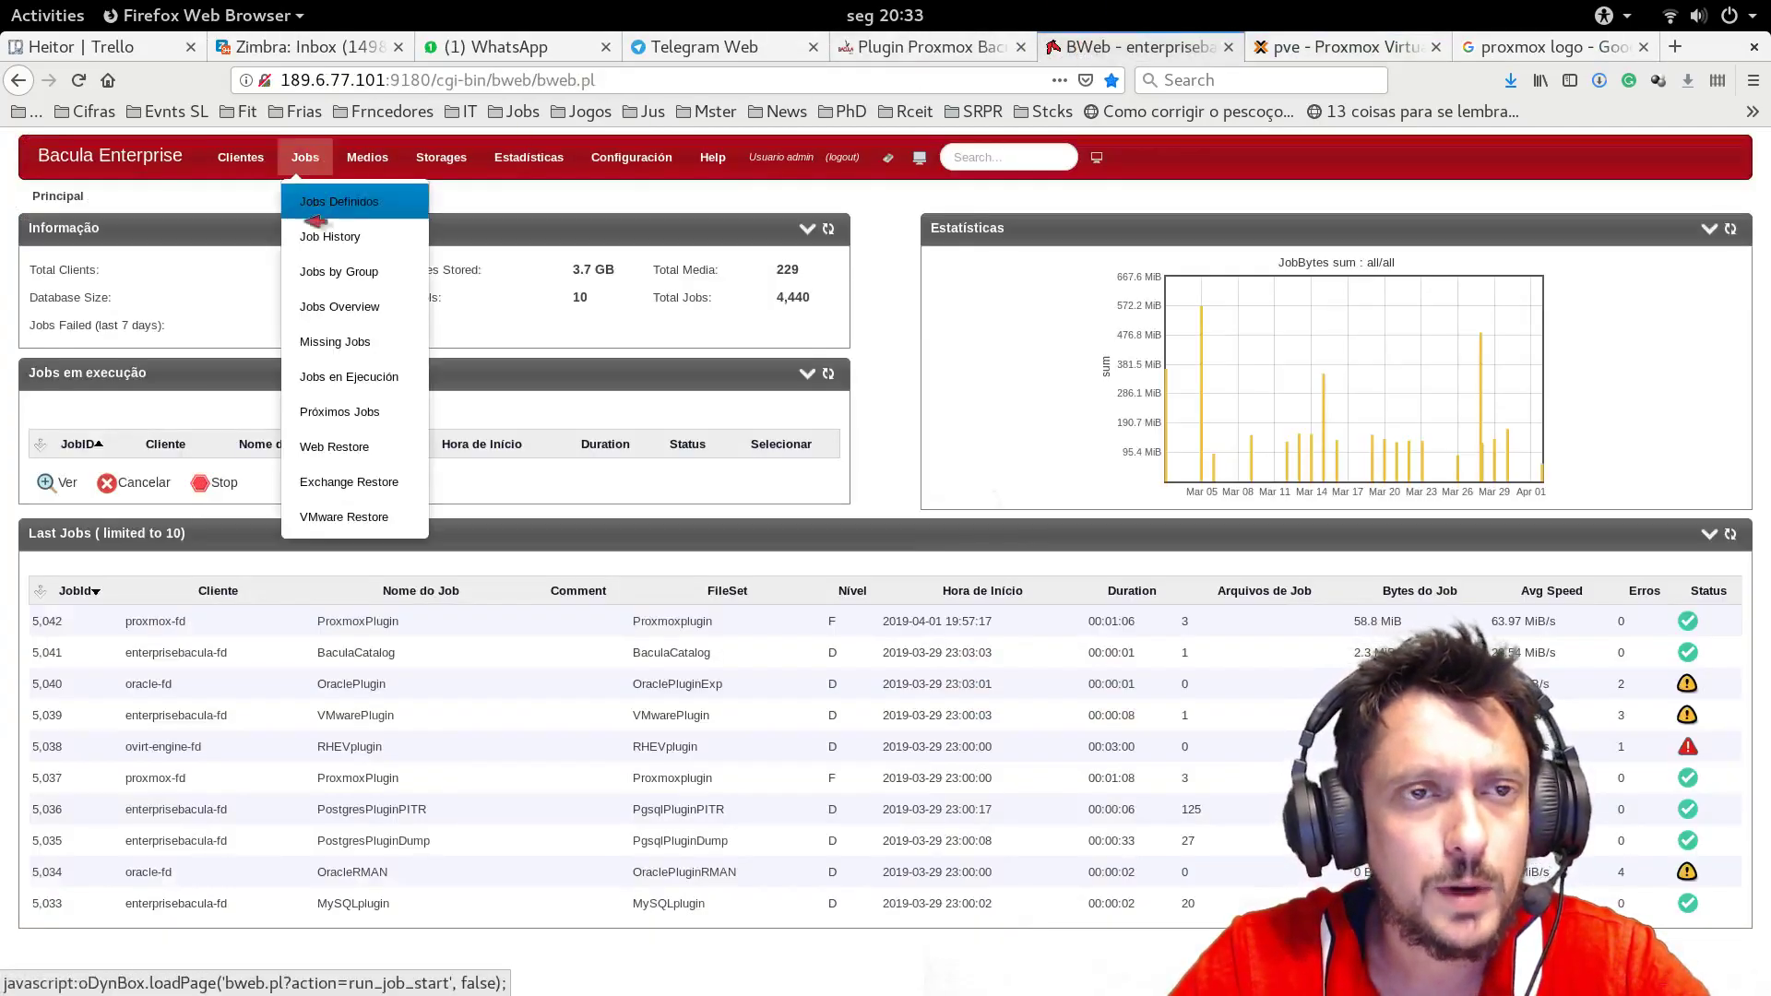
left_click(240, 157)
left_click(257, 203)
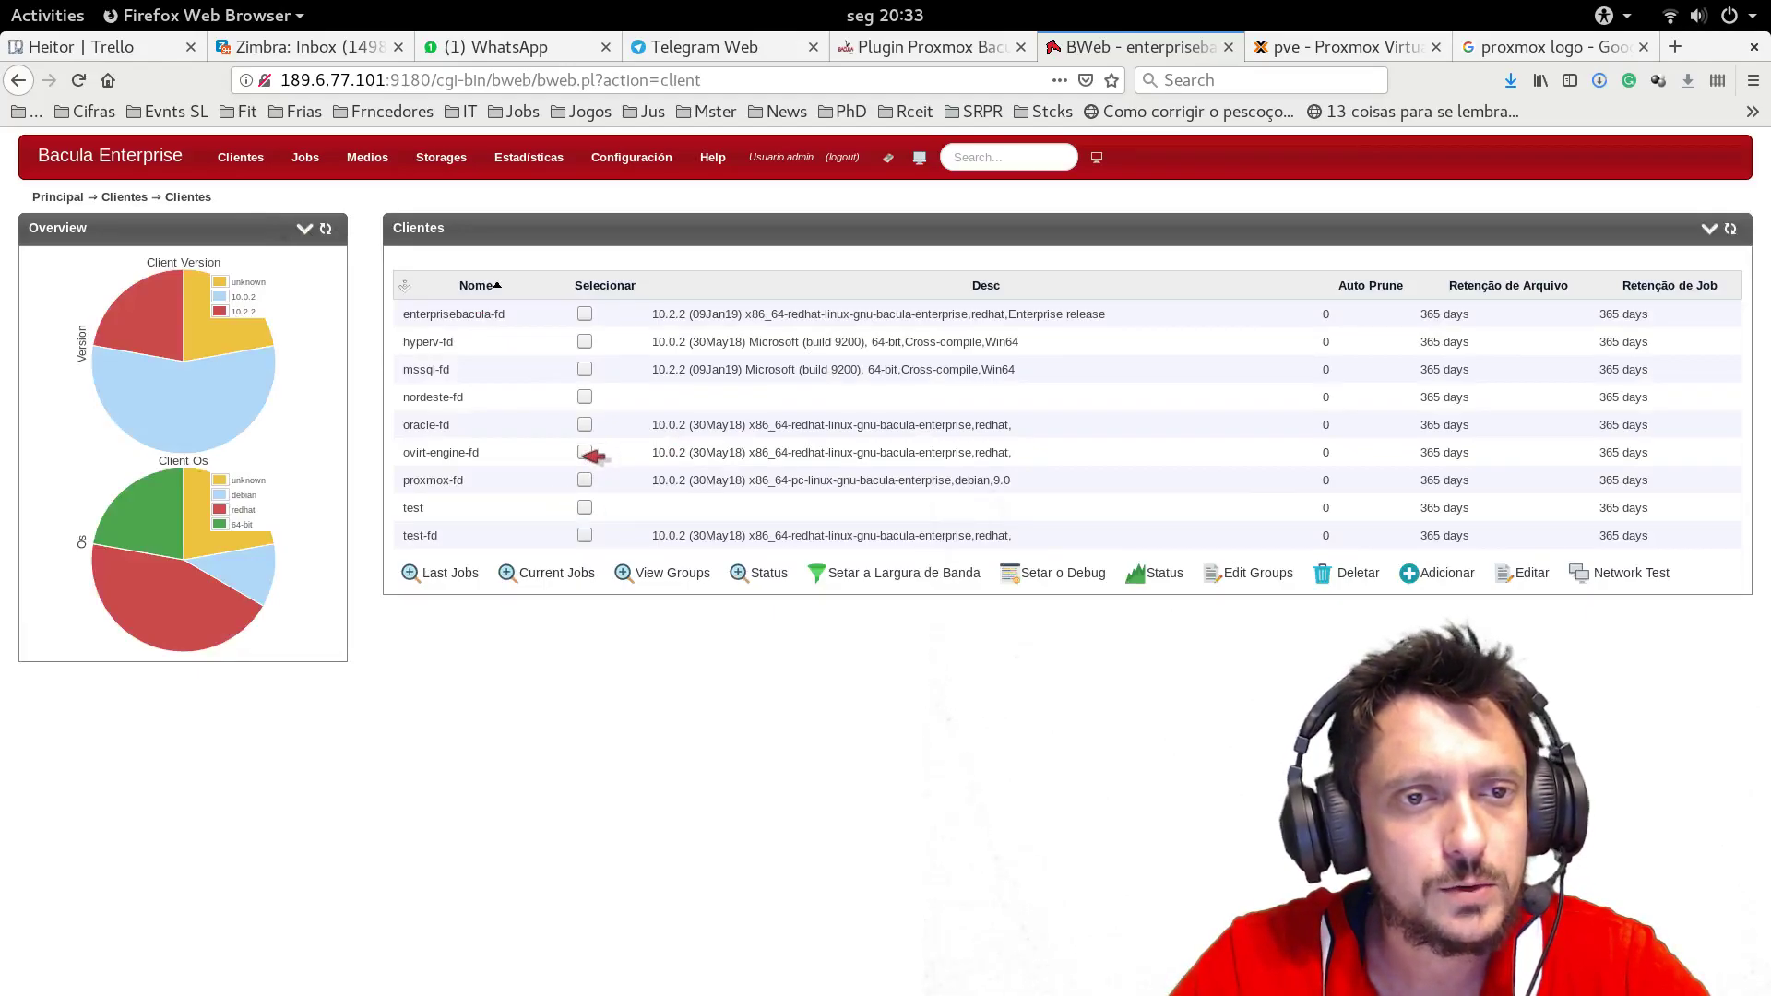
Open the text status output of the proxmox-fd client and examine the line listing its loaded plugins
left_click(585, 479)
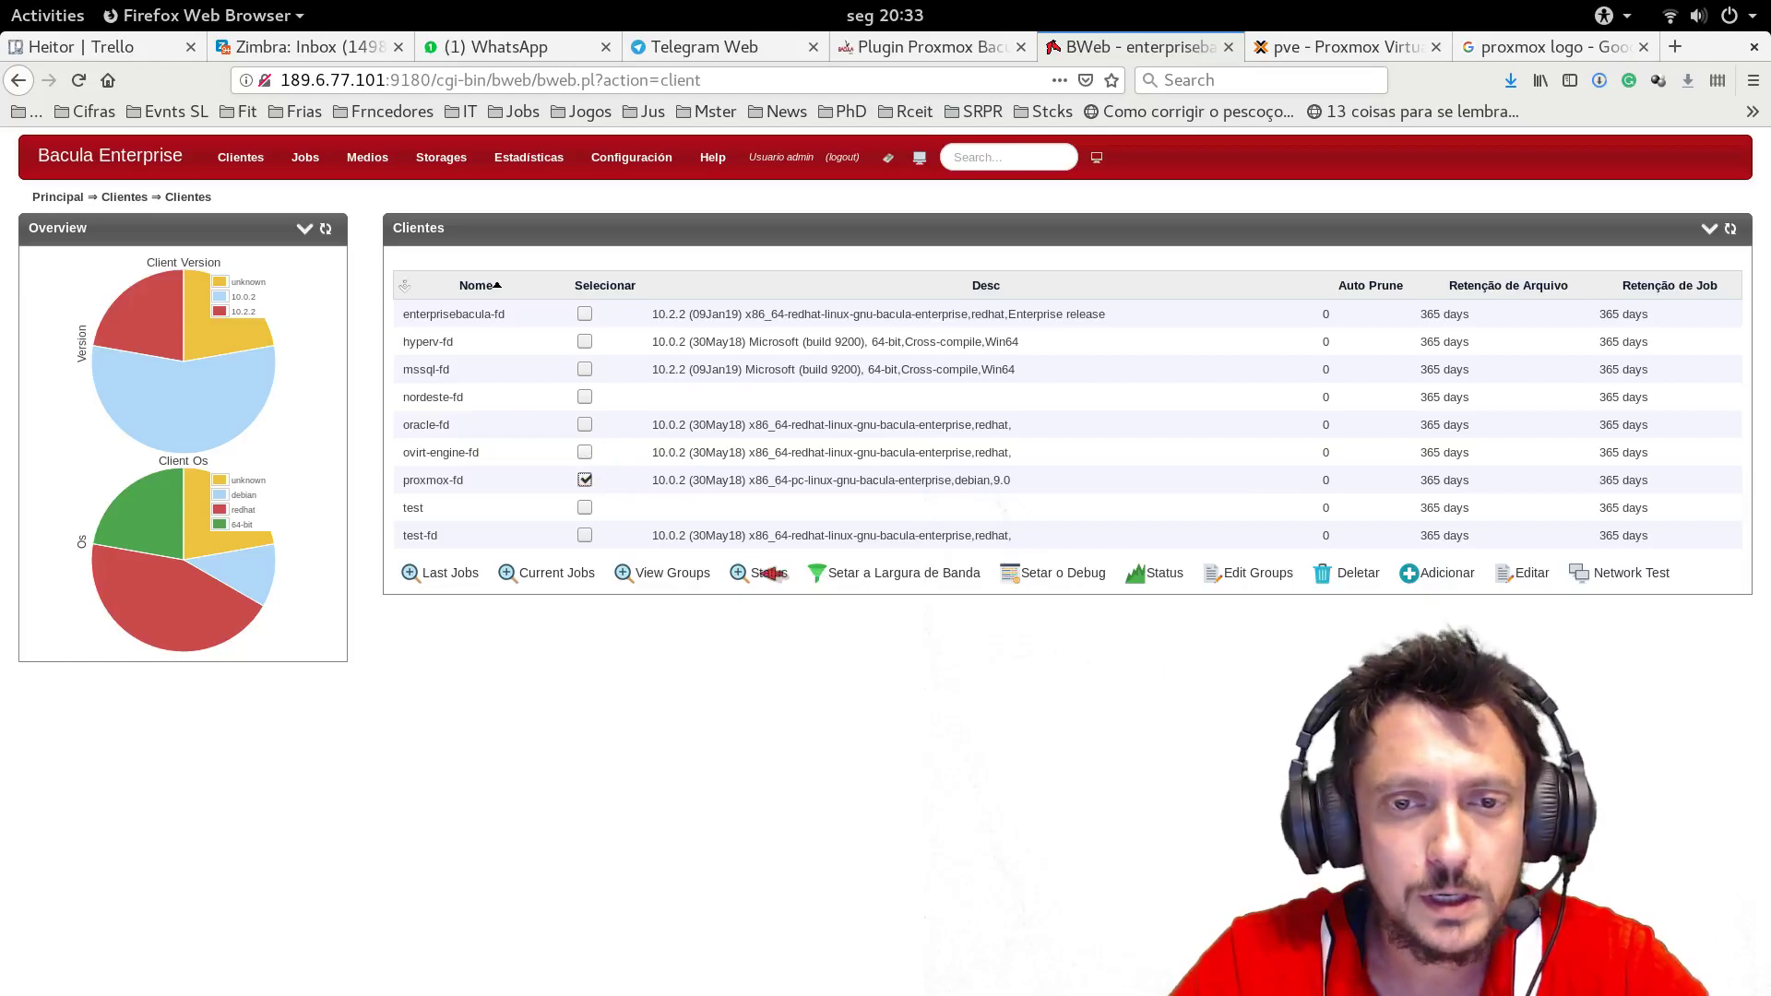
left_click(762, 572)
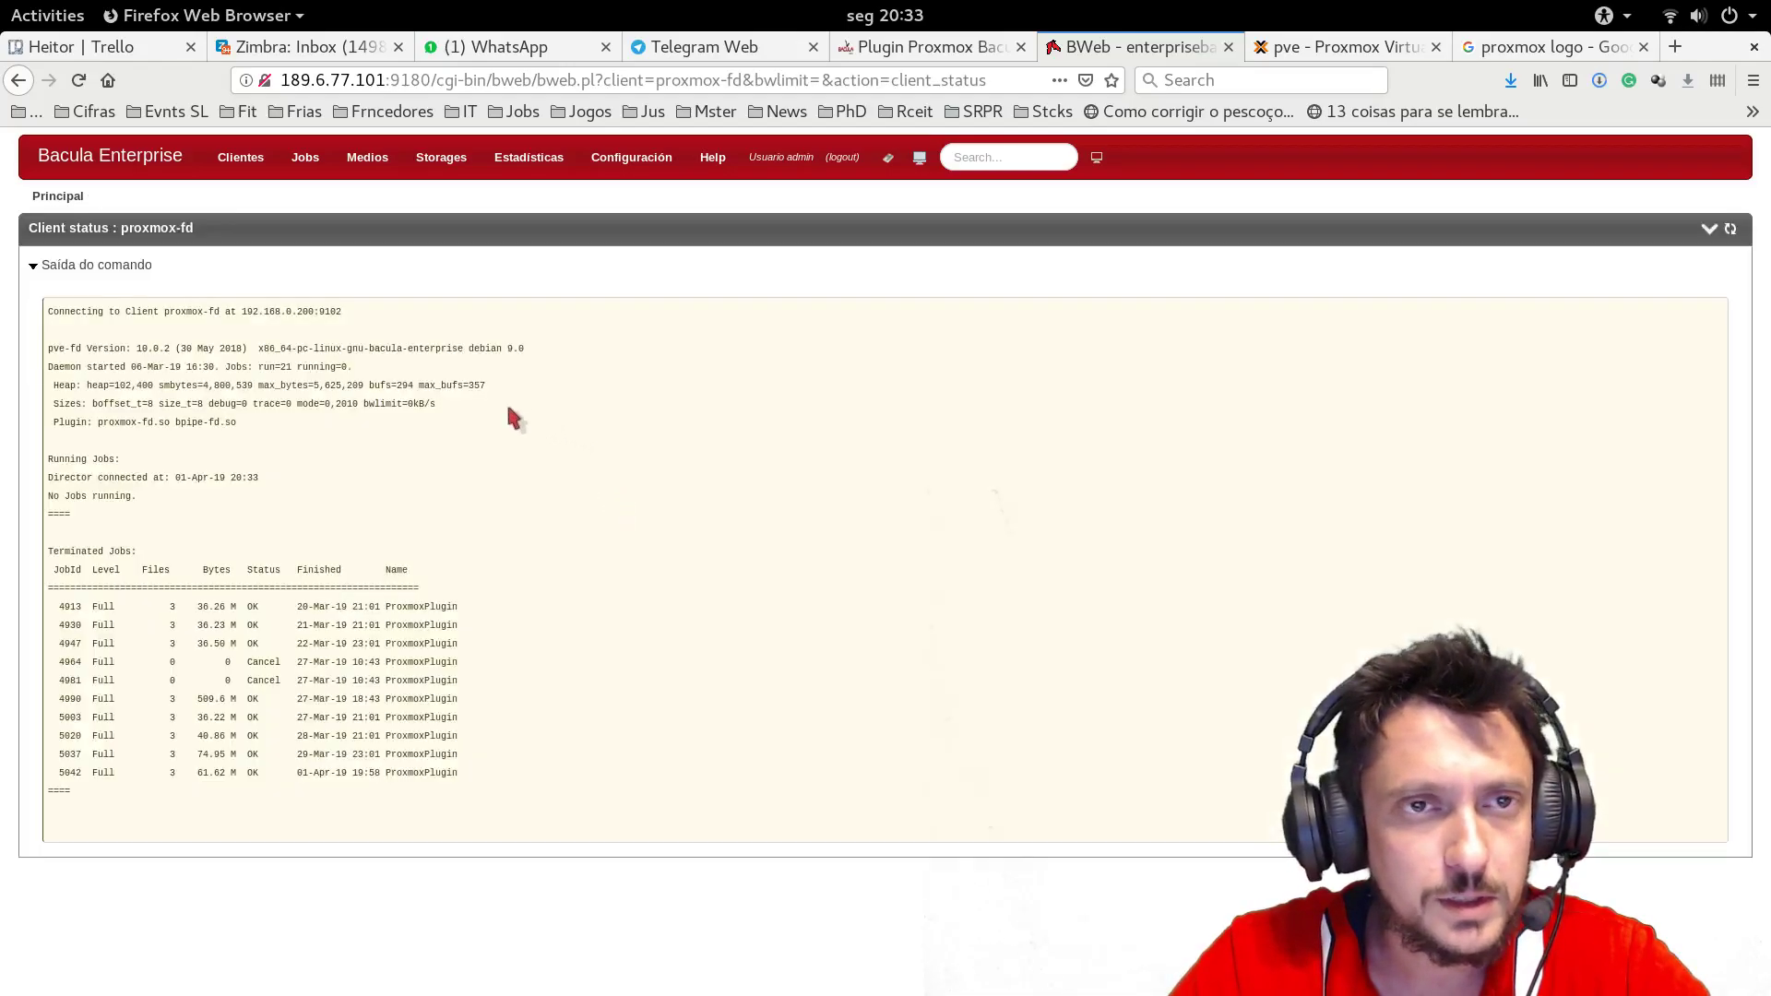
left_click_drag(55, 422, 276, 419)
left_click(277, 419)
Return to the client list and open the graphical status page of proxmox-fd to examine its plugins and finished jobs
left_click(20, 82)
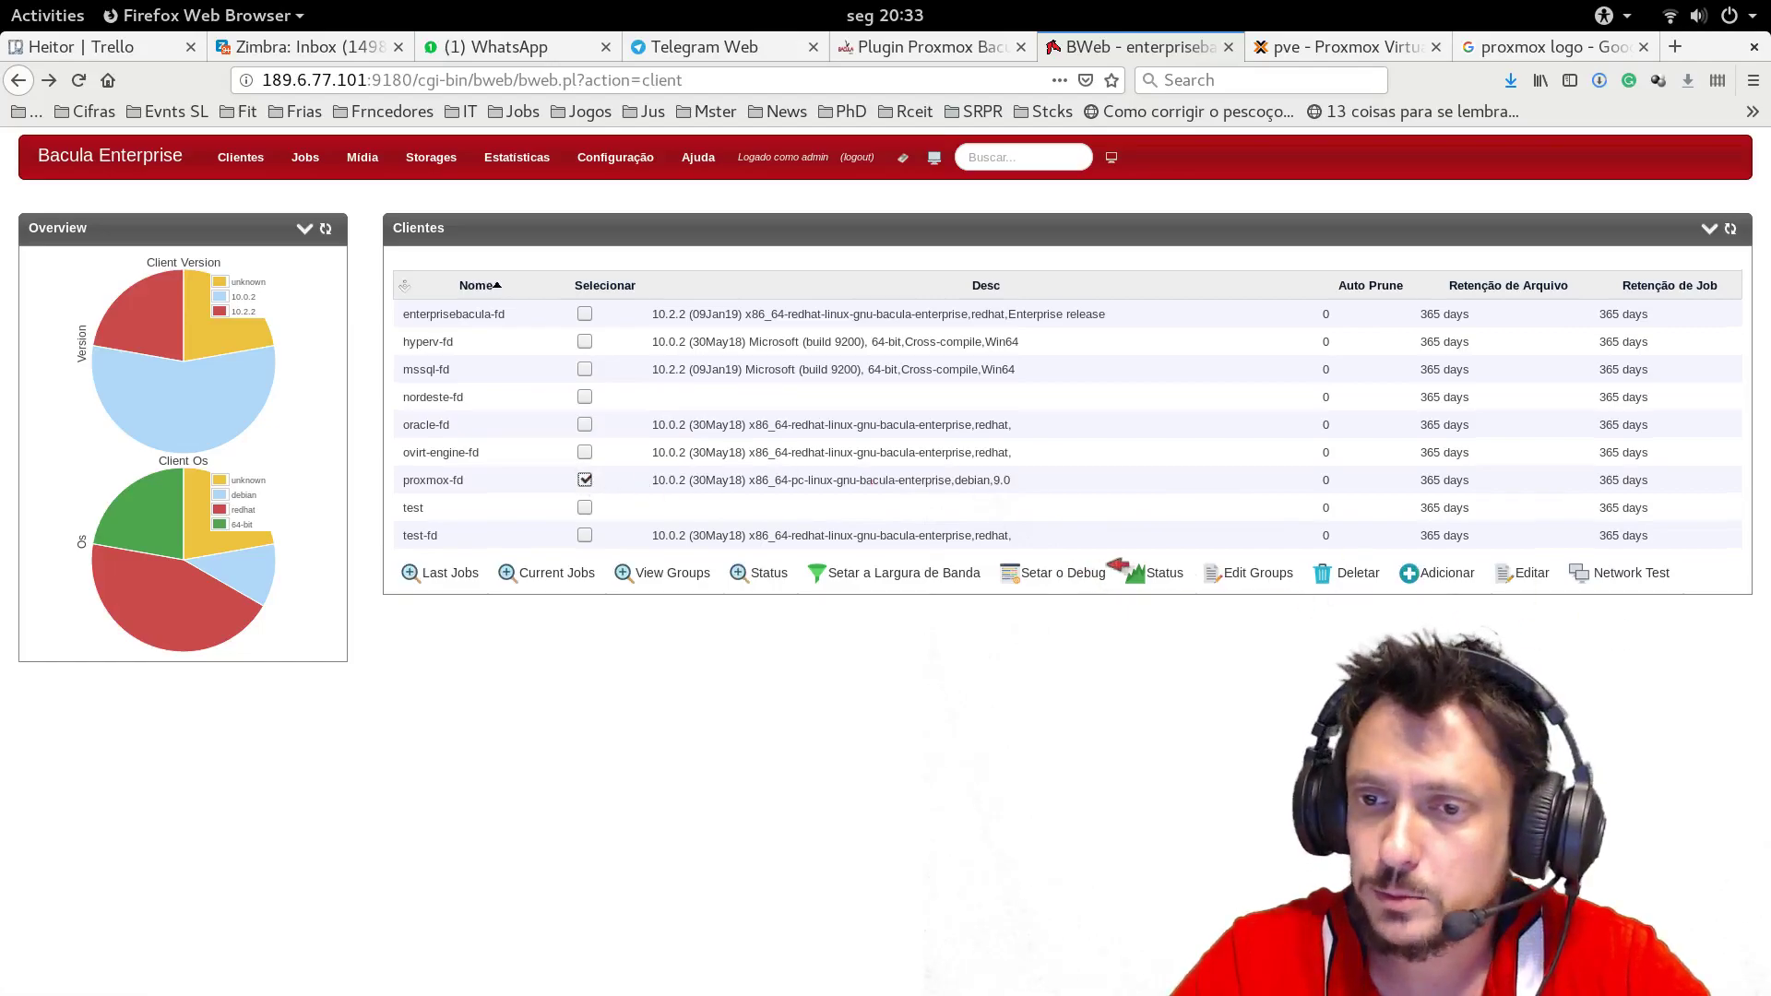
left_click(1153, 576)
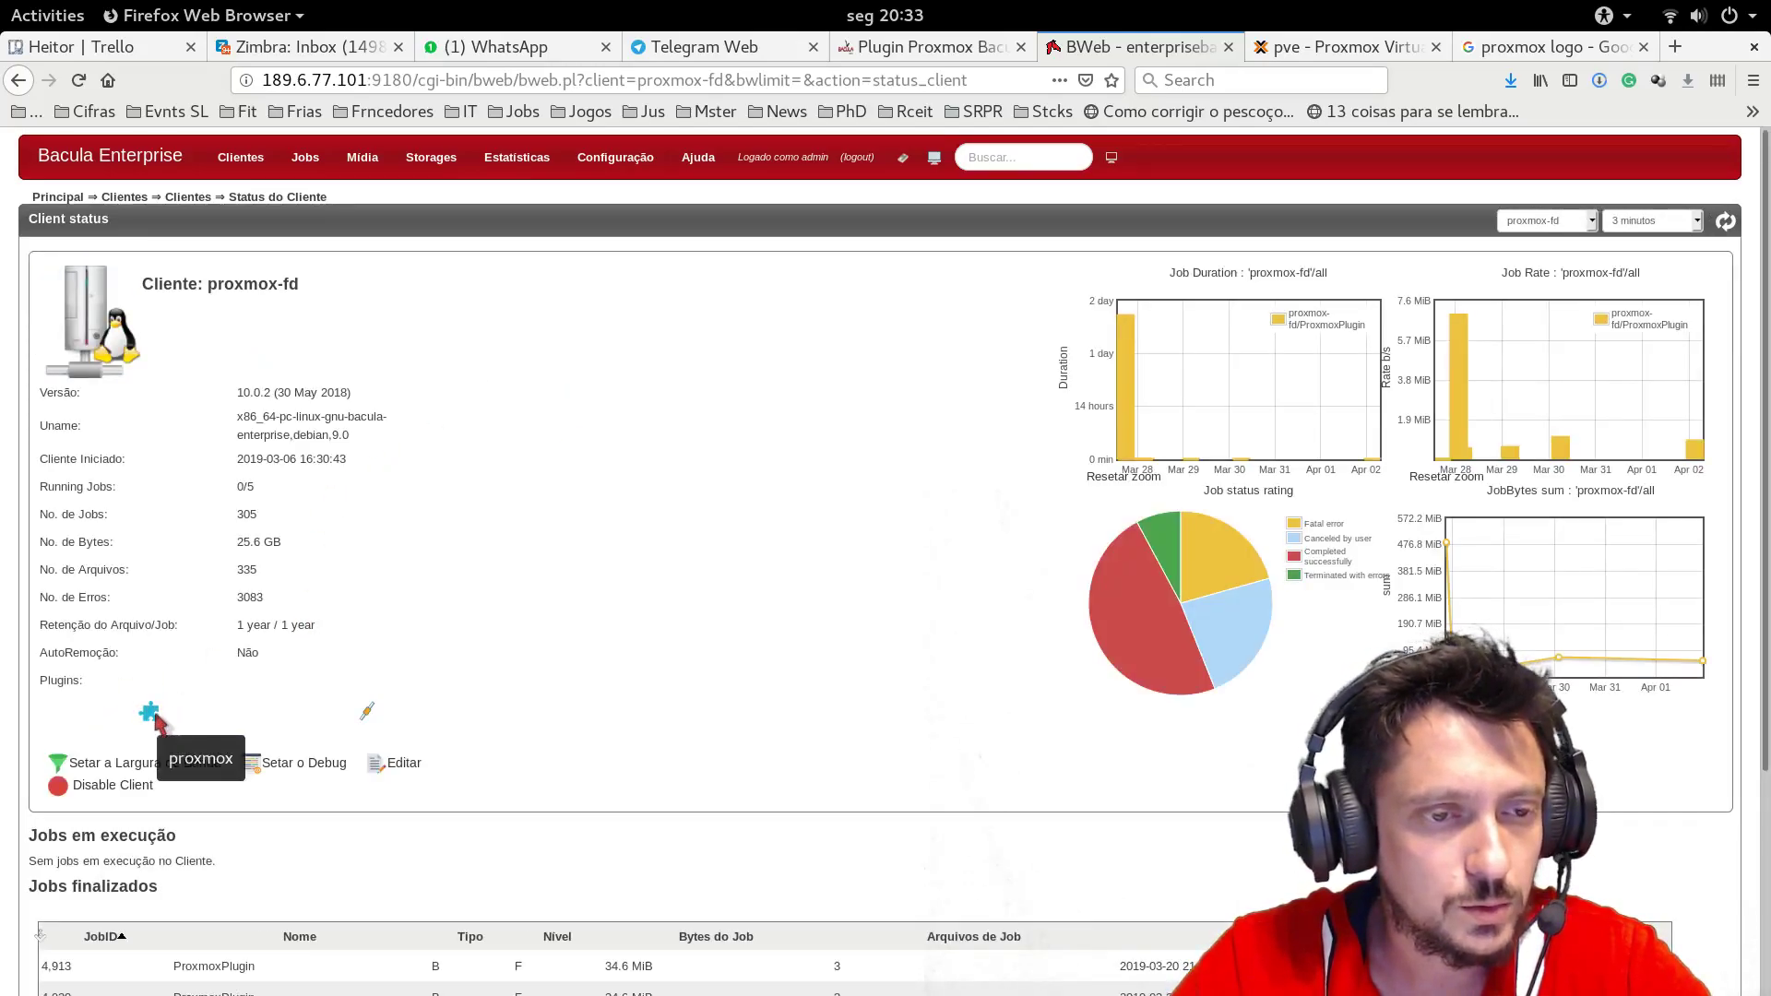
scroll(155, 718, "down", 3)
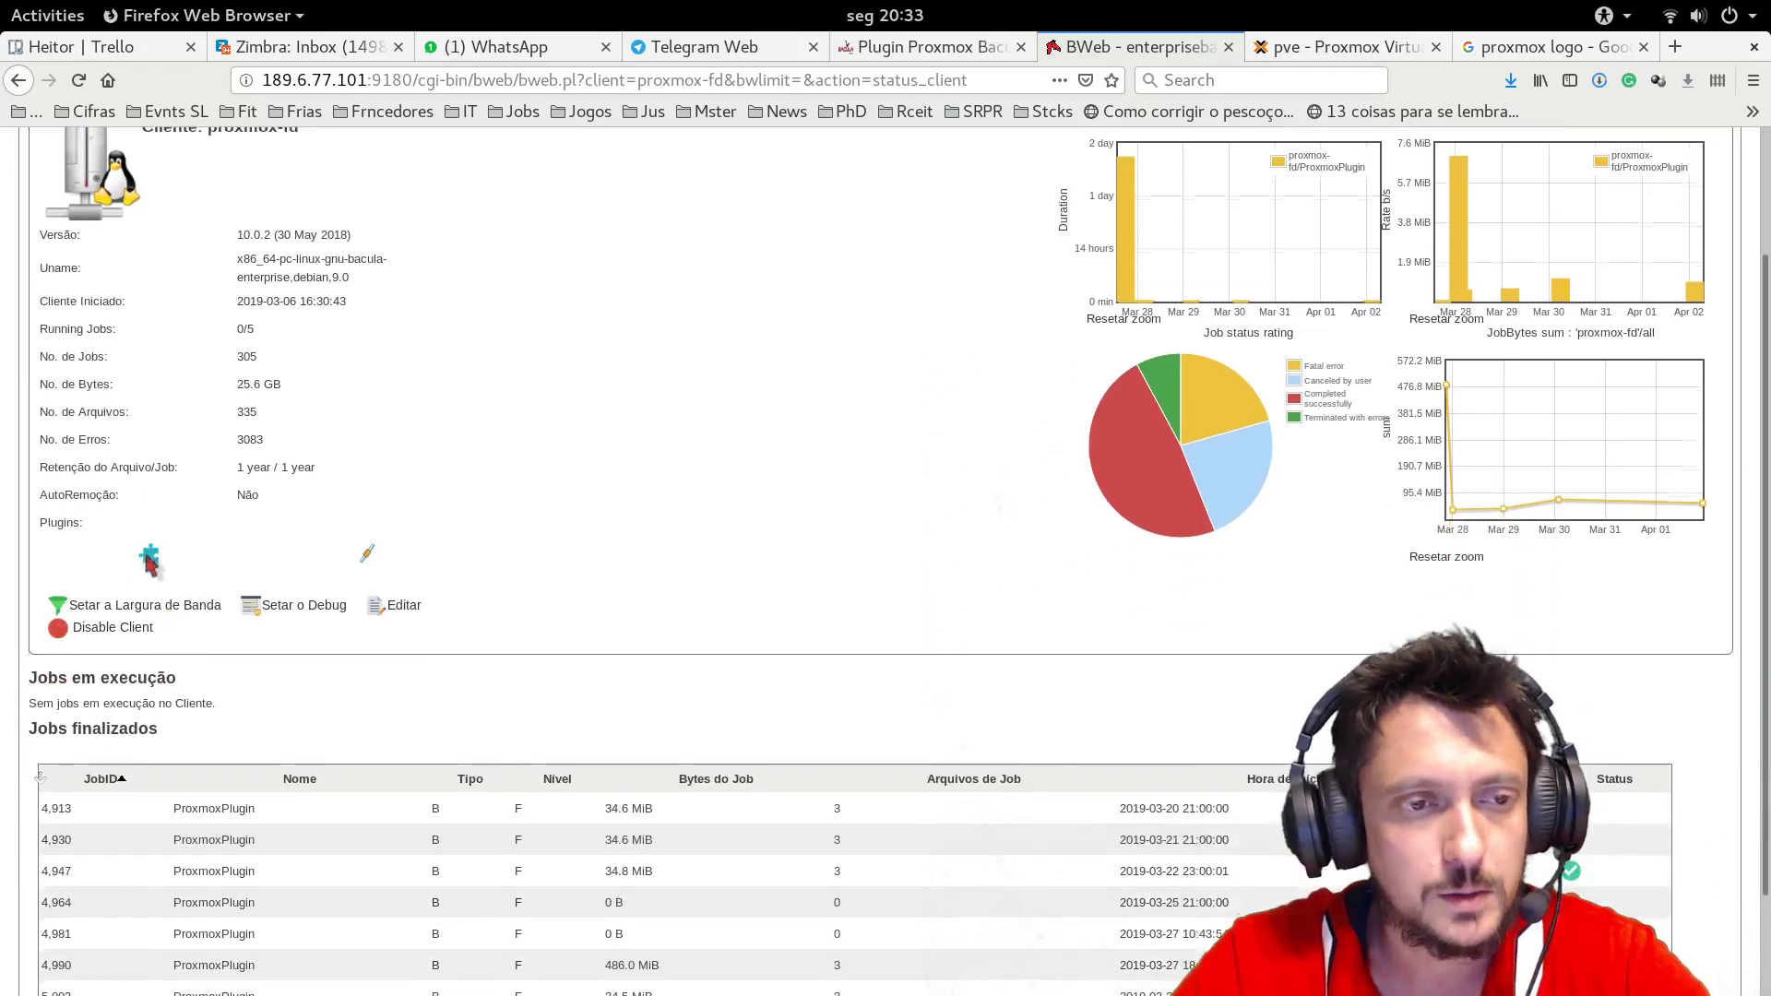
scroll(167, 664, "up", 2)
scroll(821, 631, "up", 1)
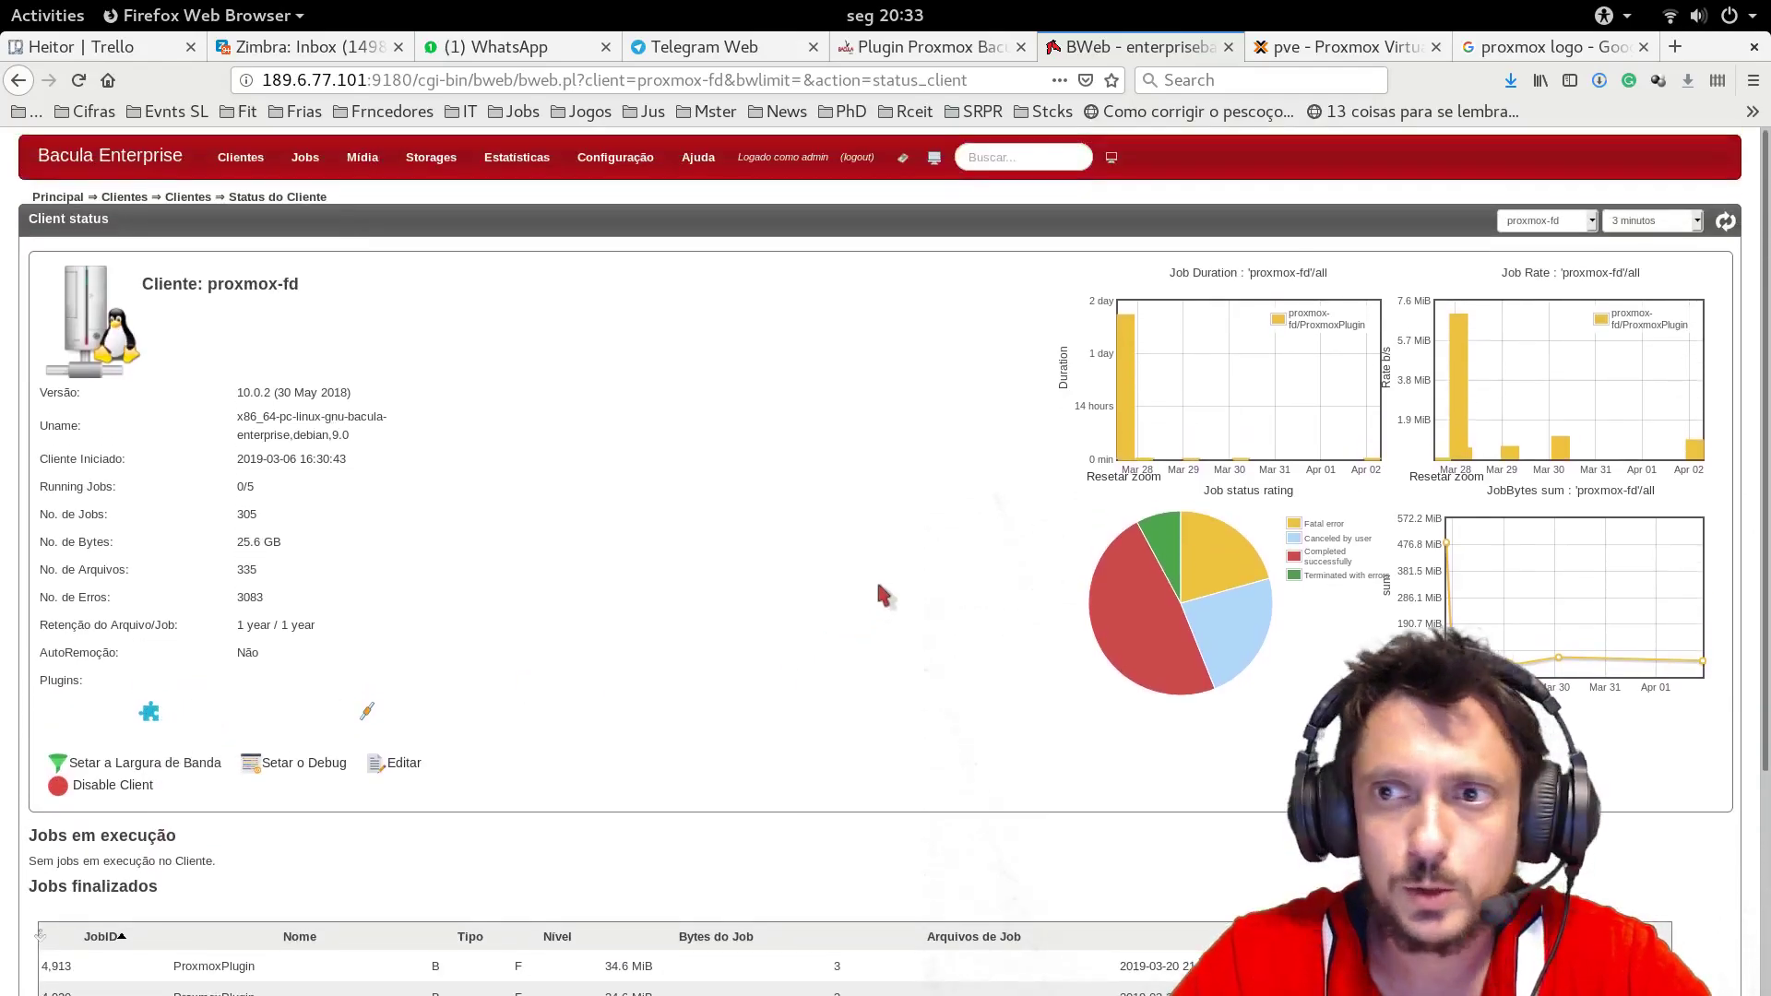
Open the fileset list in the Bacula configuration and review the existing Proxmoxplugin fileset's inclusion settings
left_click(641, 159)
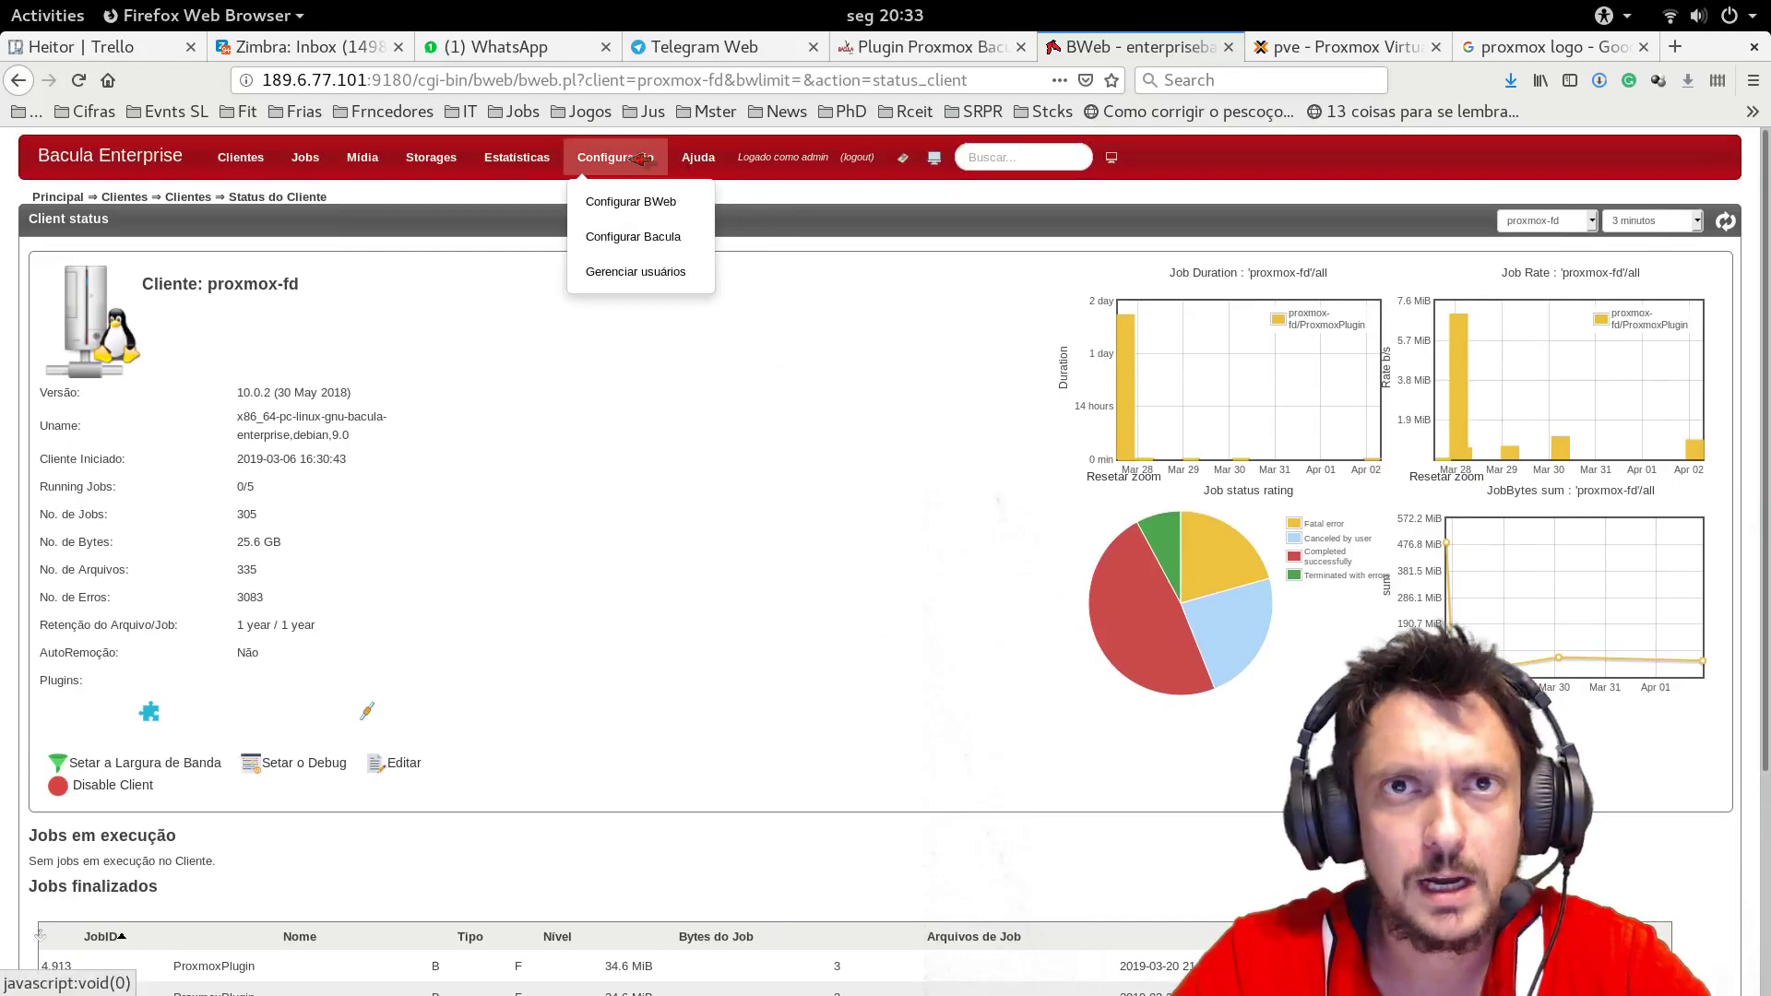
left_click(656, 232)
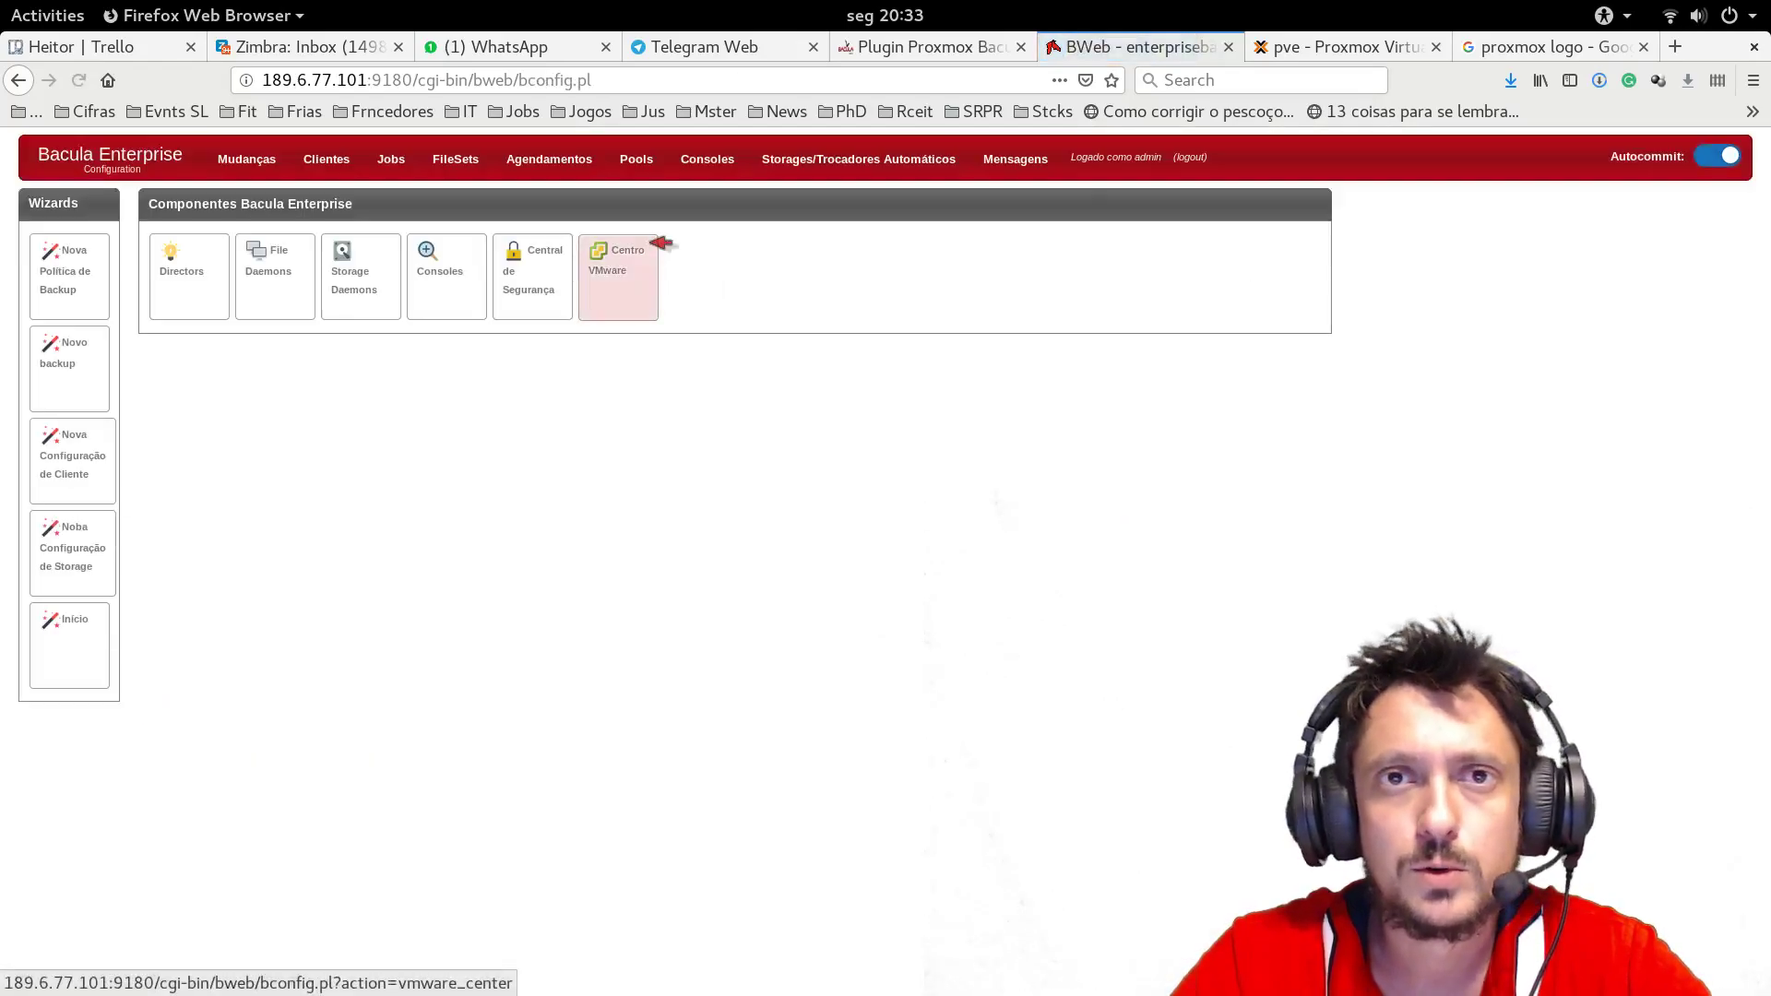
left_click(473, 162)
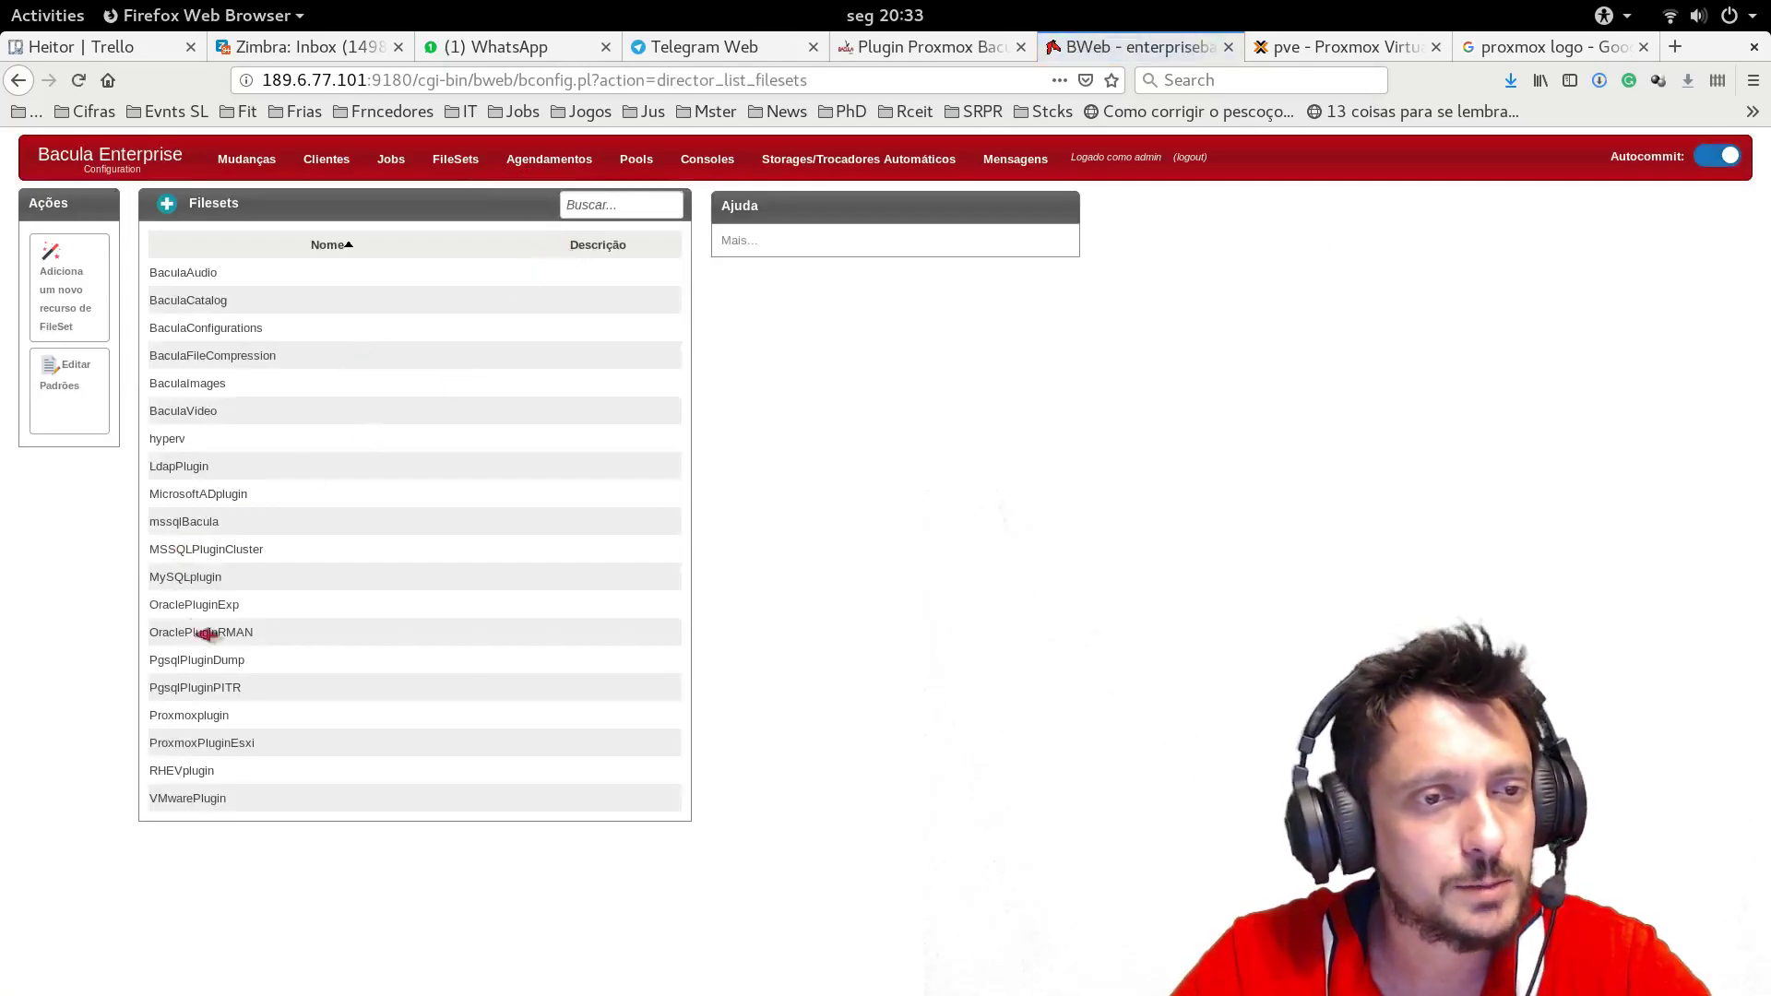
left_click(225, 724)
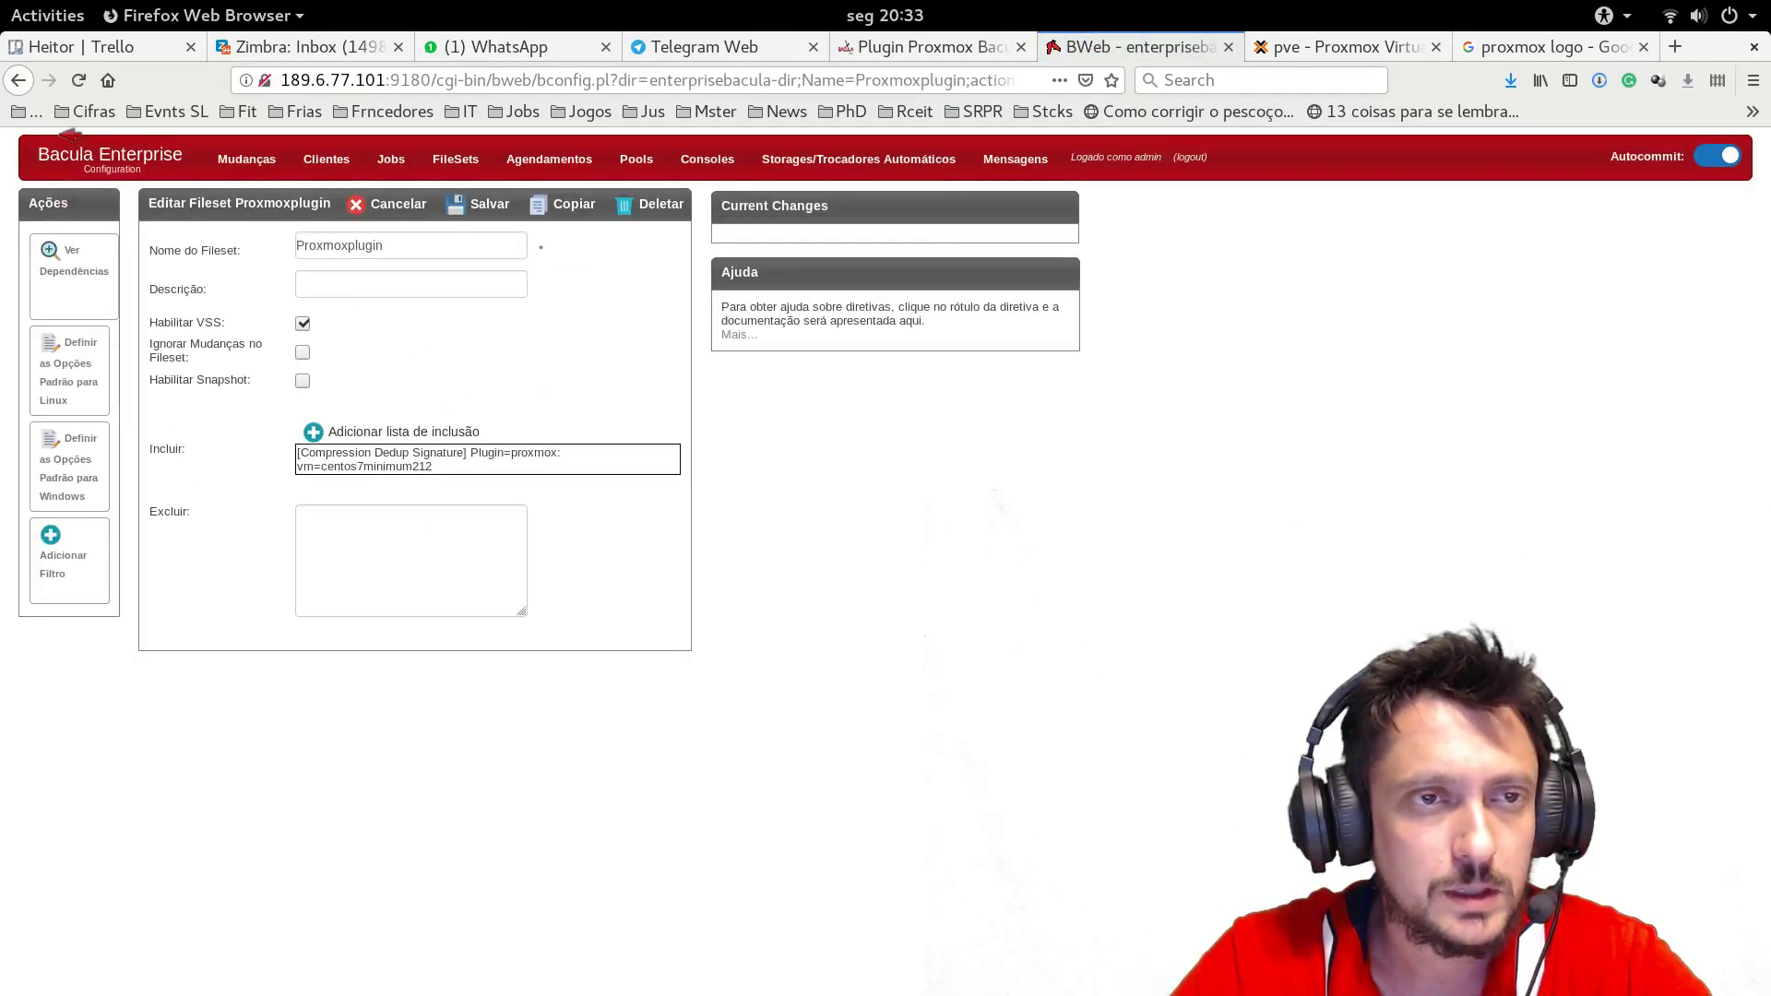
left_click(19, 81)
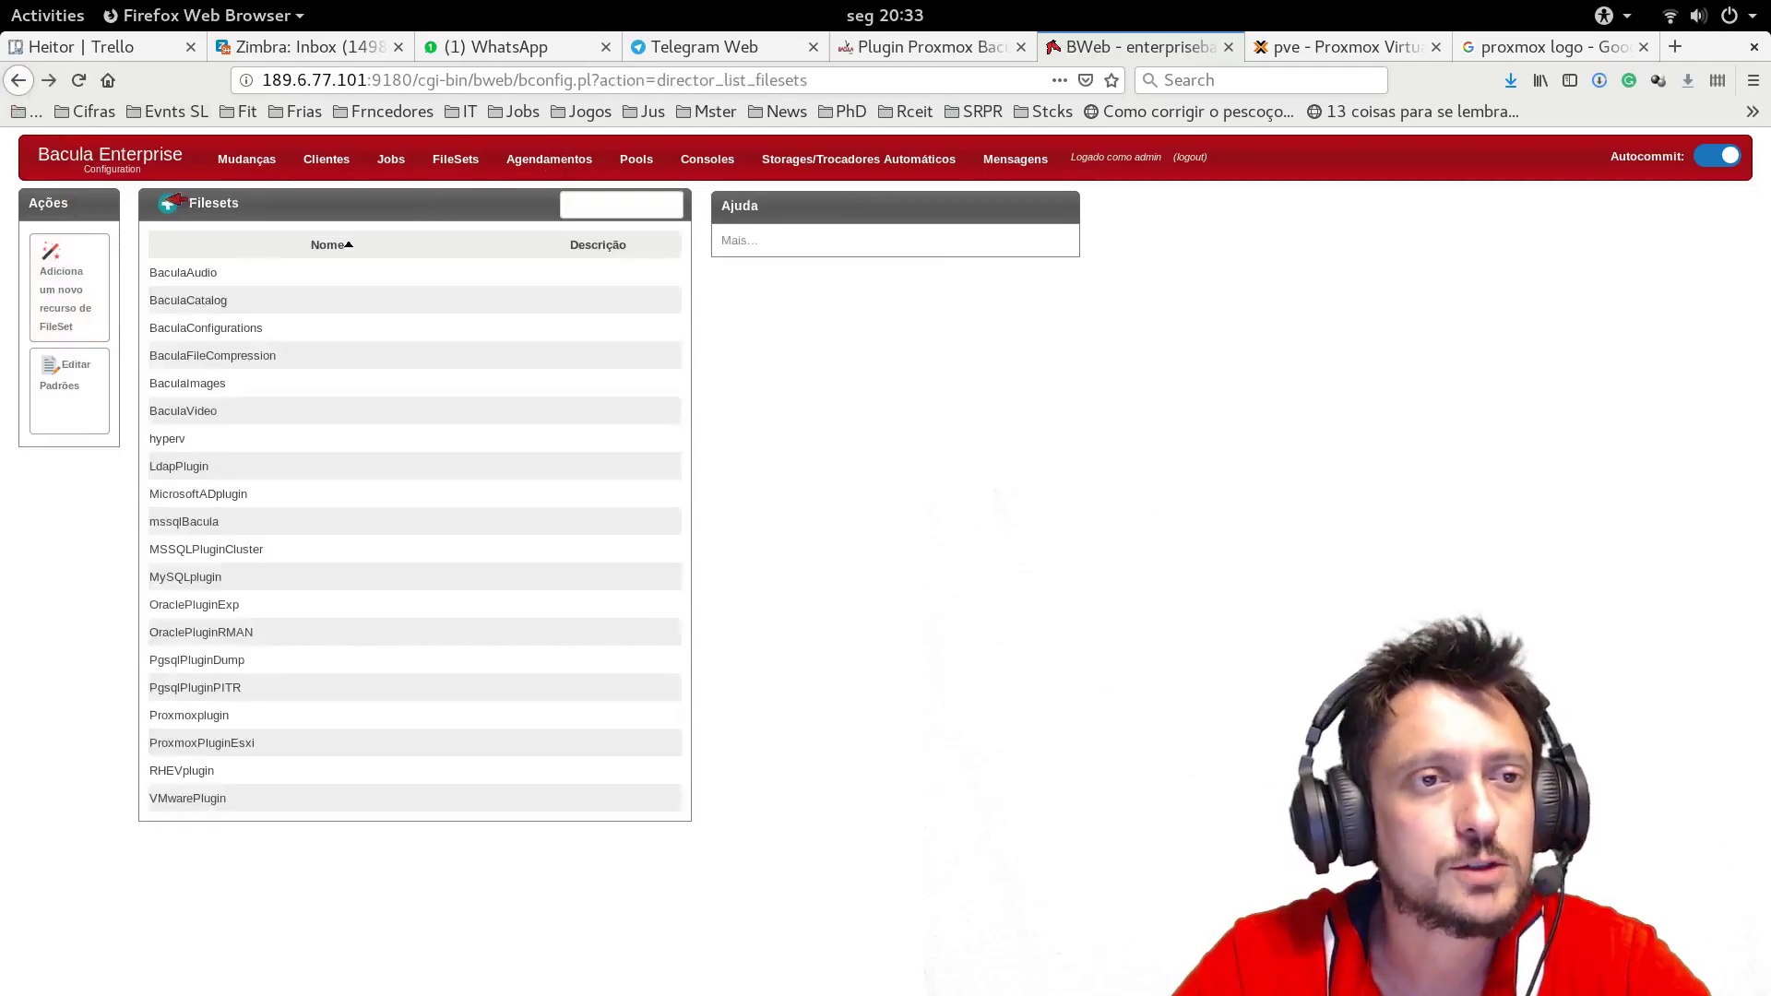
Start a new fileset named vm_proxmox and begin adding an inclusion list to it
left_click(167, 203)
left_click(401, 245)
type("vm_proxmox")
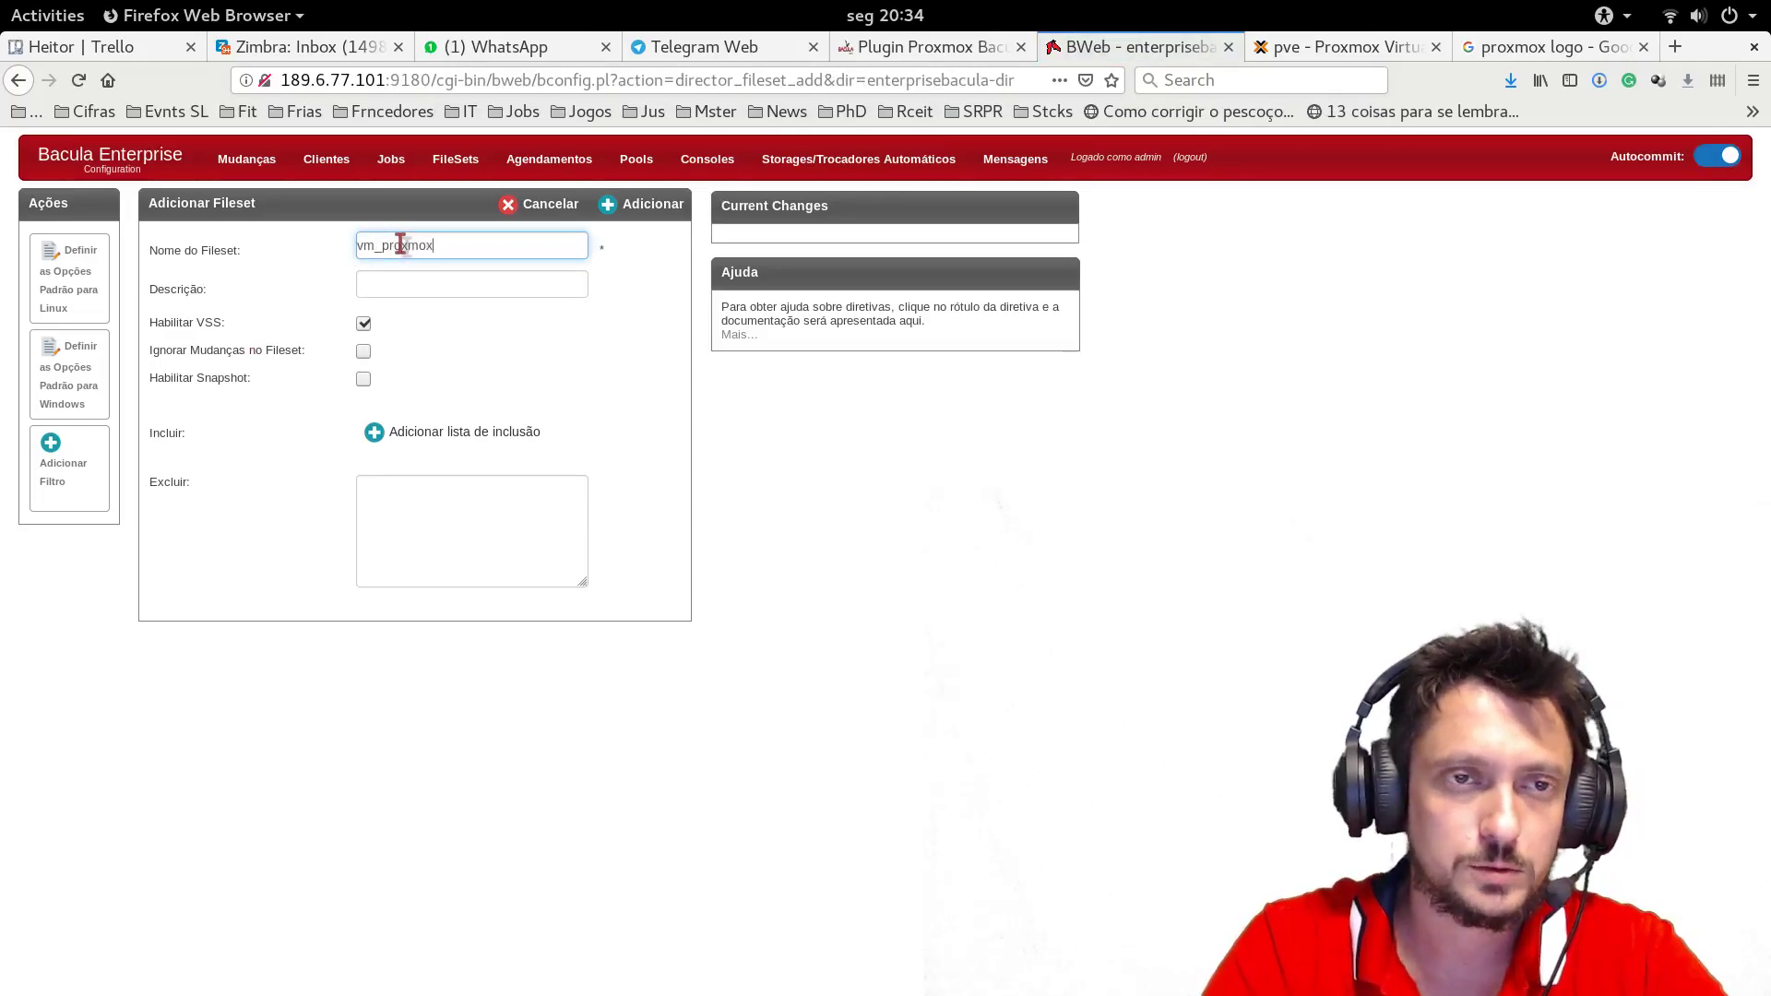
left_click(477, 429)
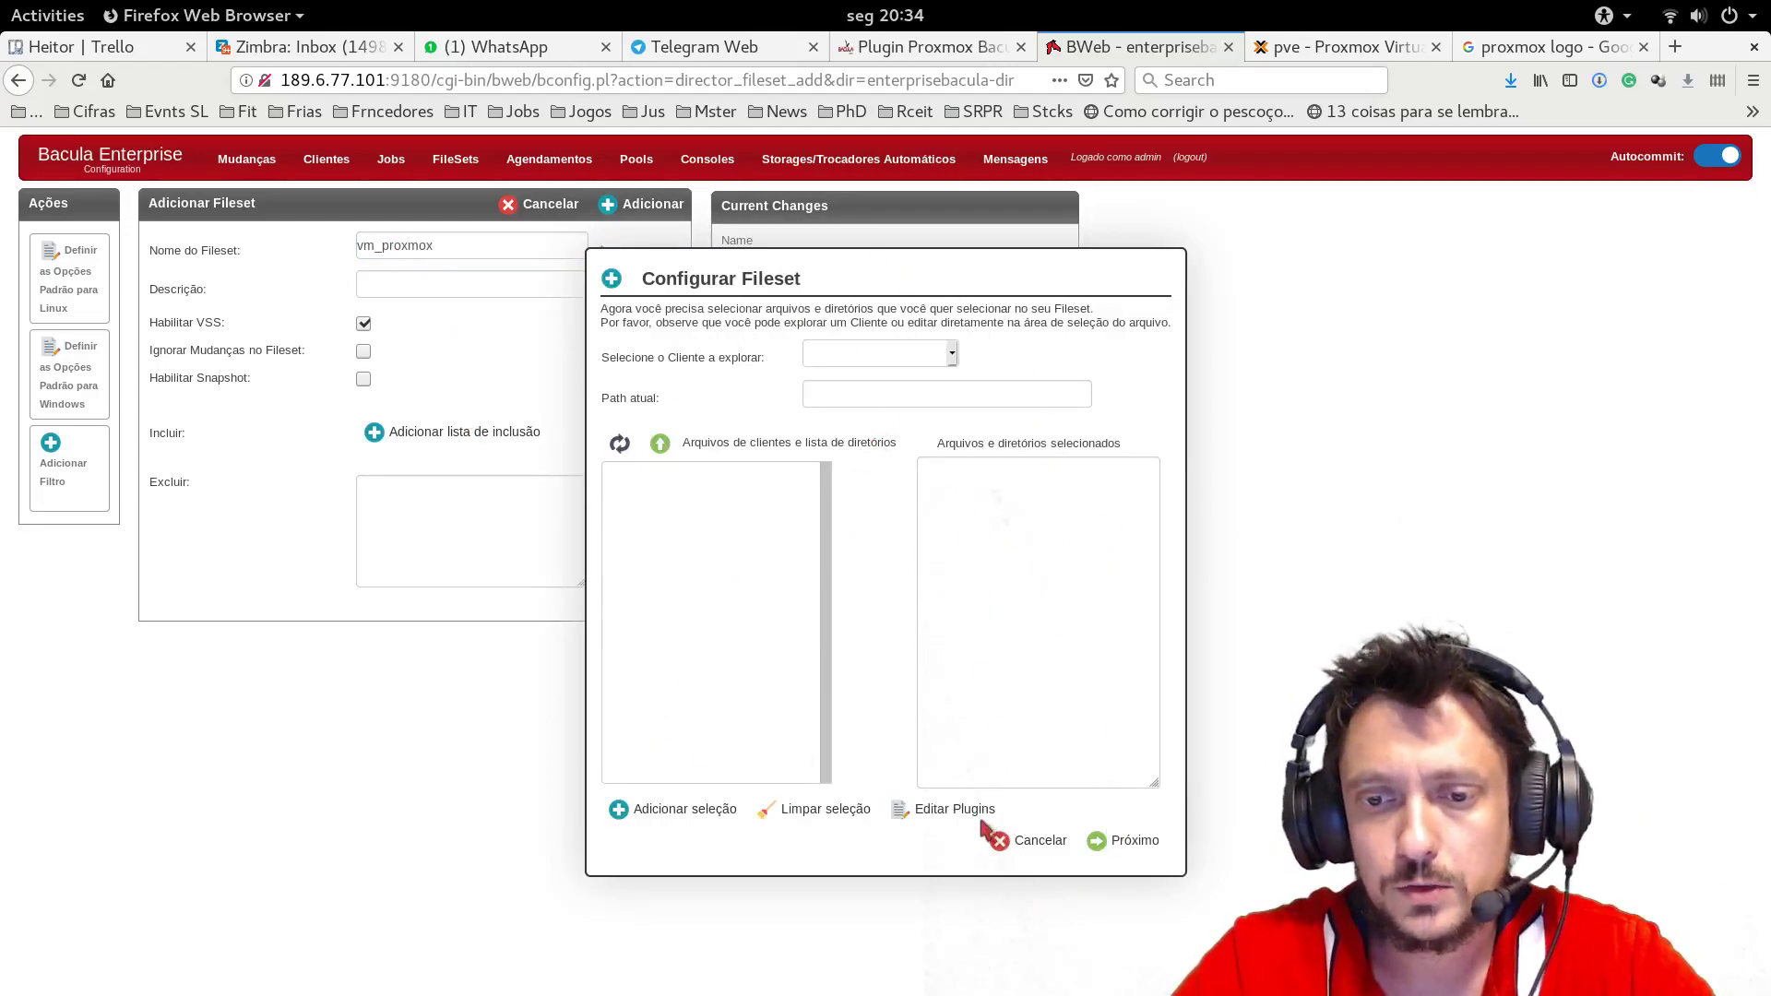
left_click(955, 810)
left_click(898, 651)
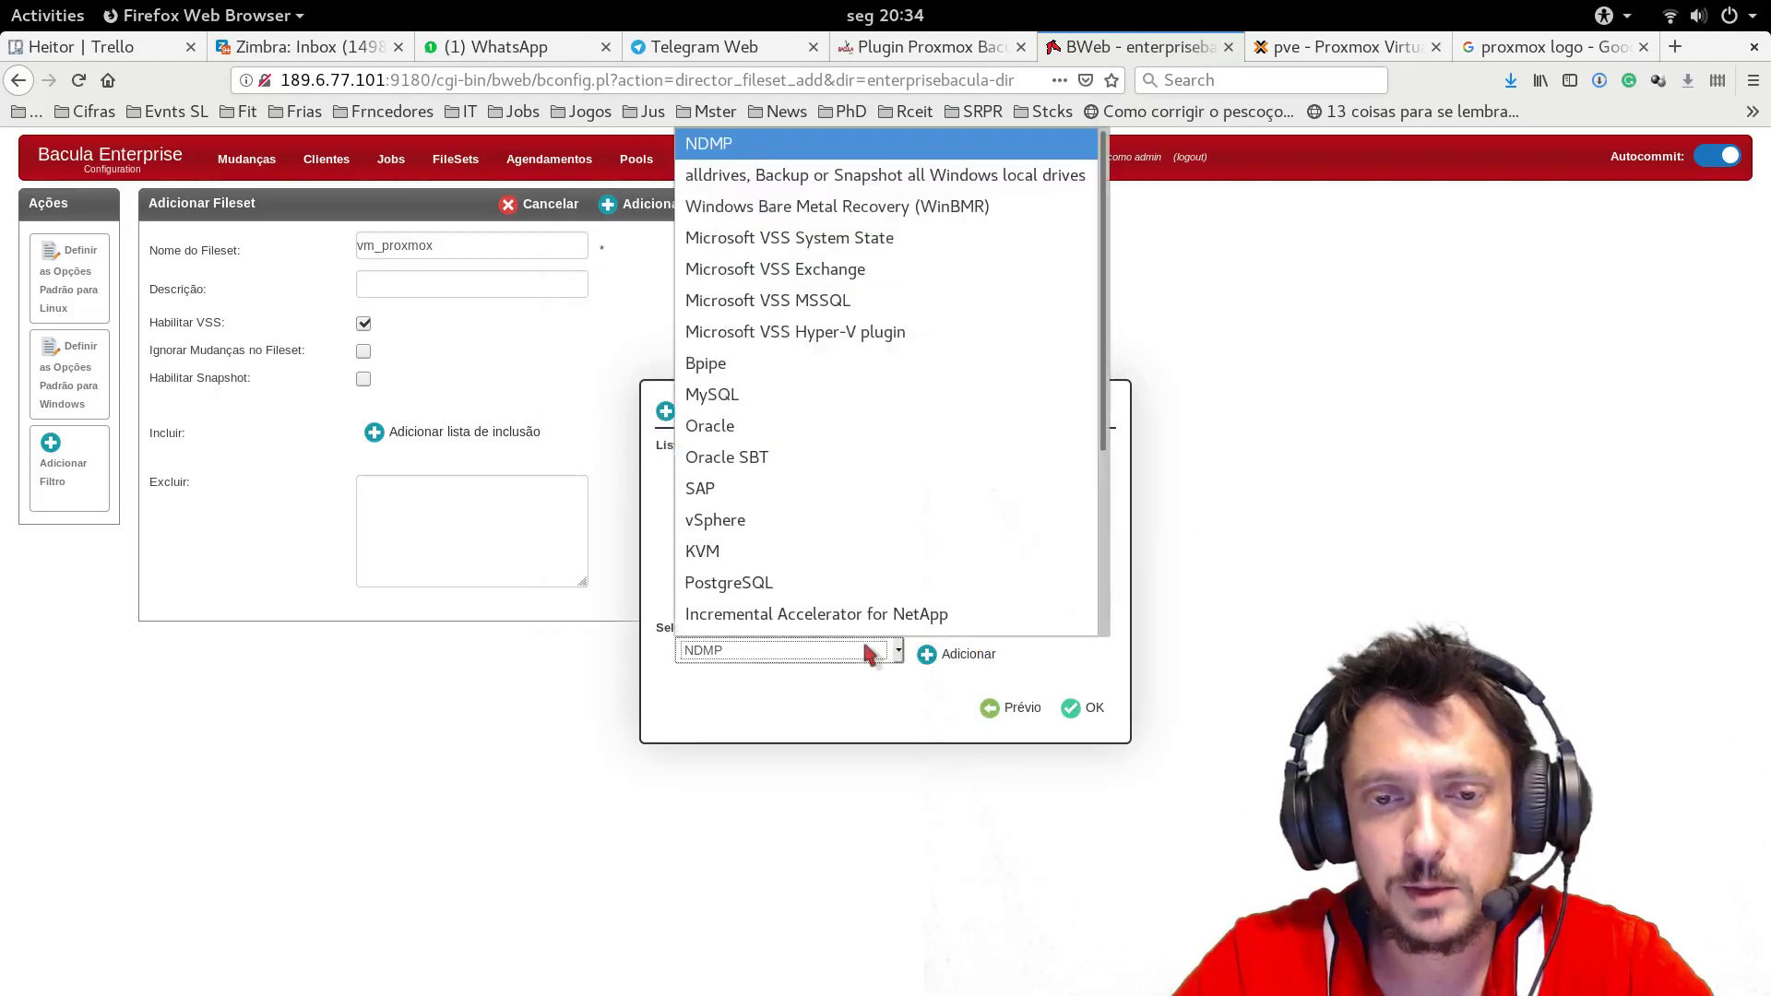
scroll(888, 595, "down", 1)
left_click(858, 672)
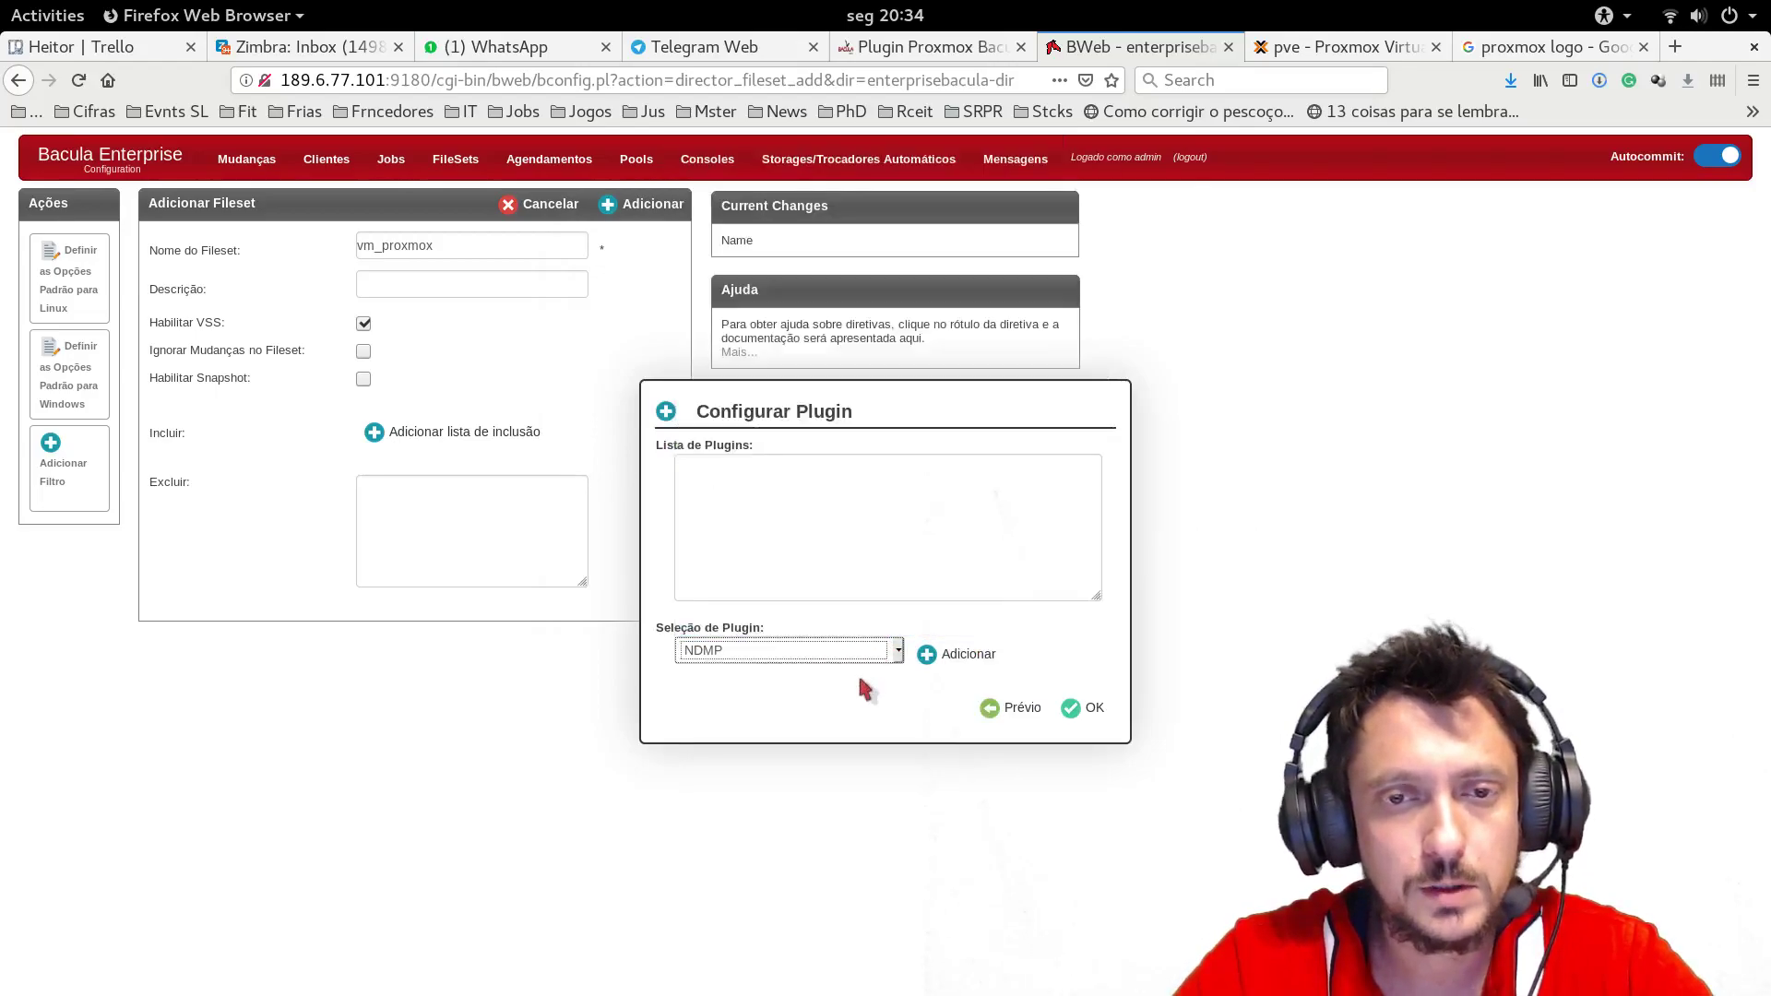
left_click(1012, 712)
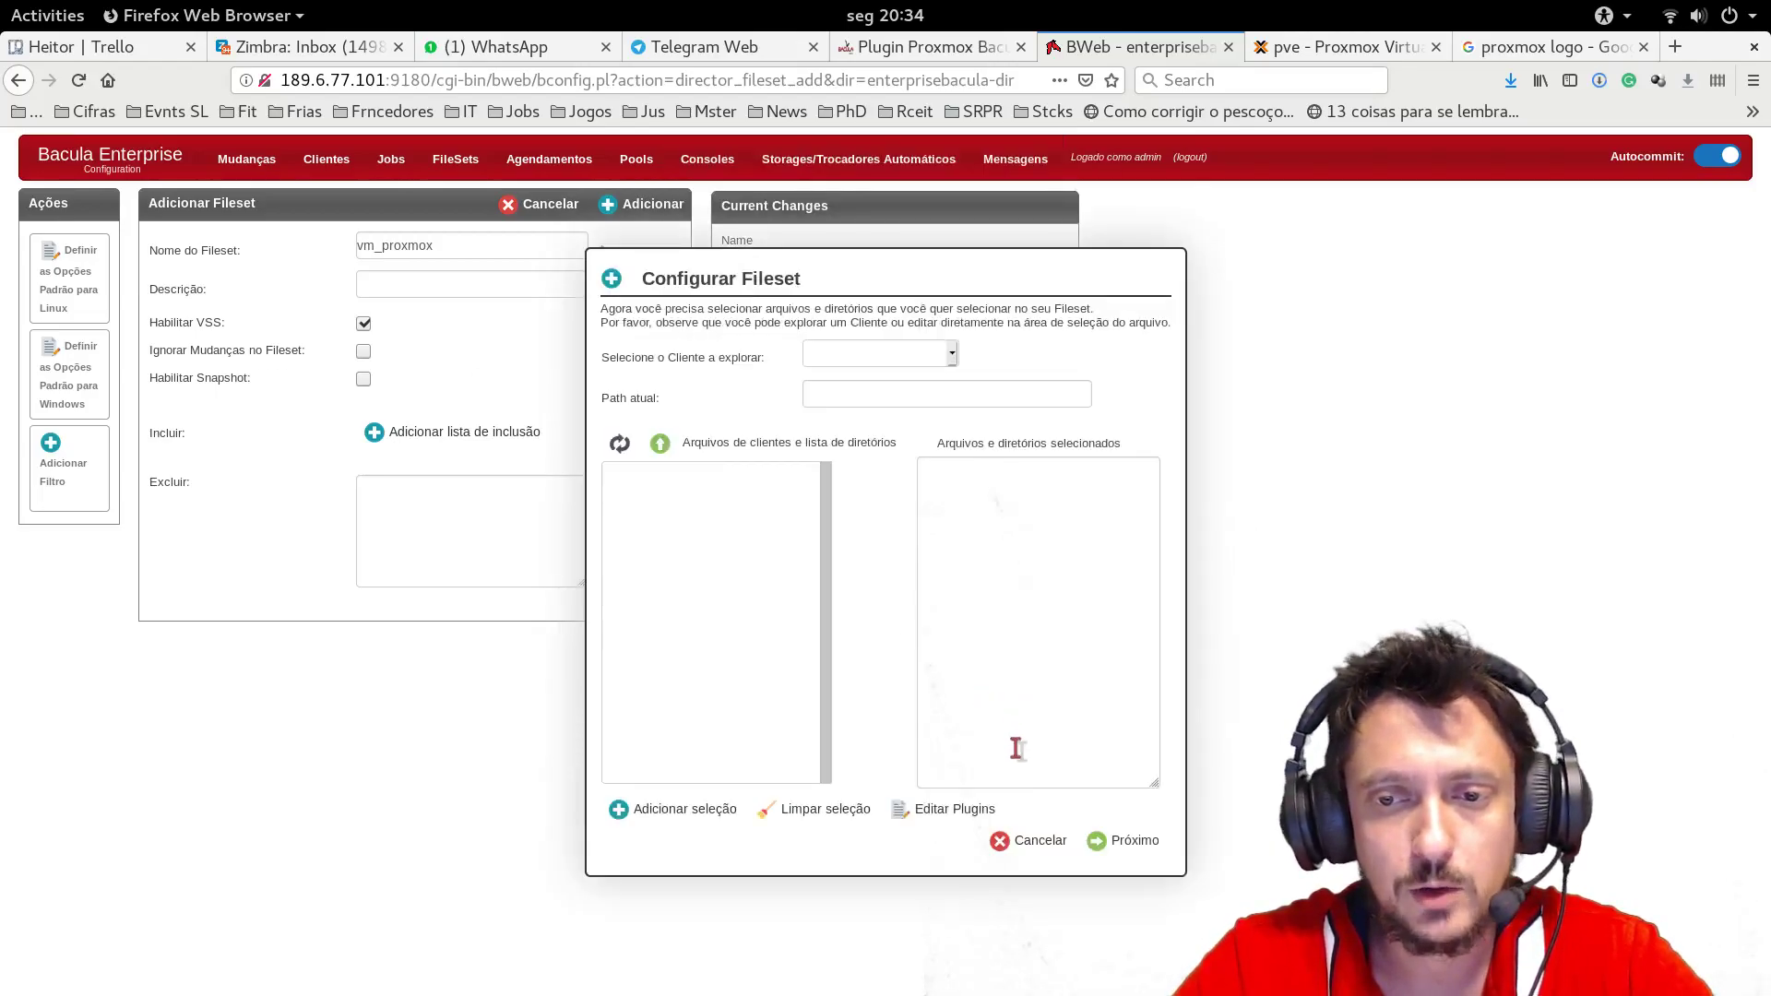
Edit the inclusion list's plugins and begin adding a Proxmox plugin entry
left_click(959, 810)
left_click(842, 652)
scroll(900, 517, "down", 4)
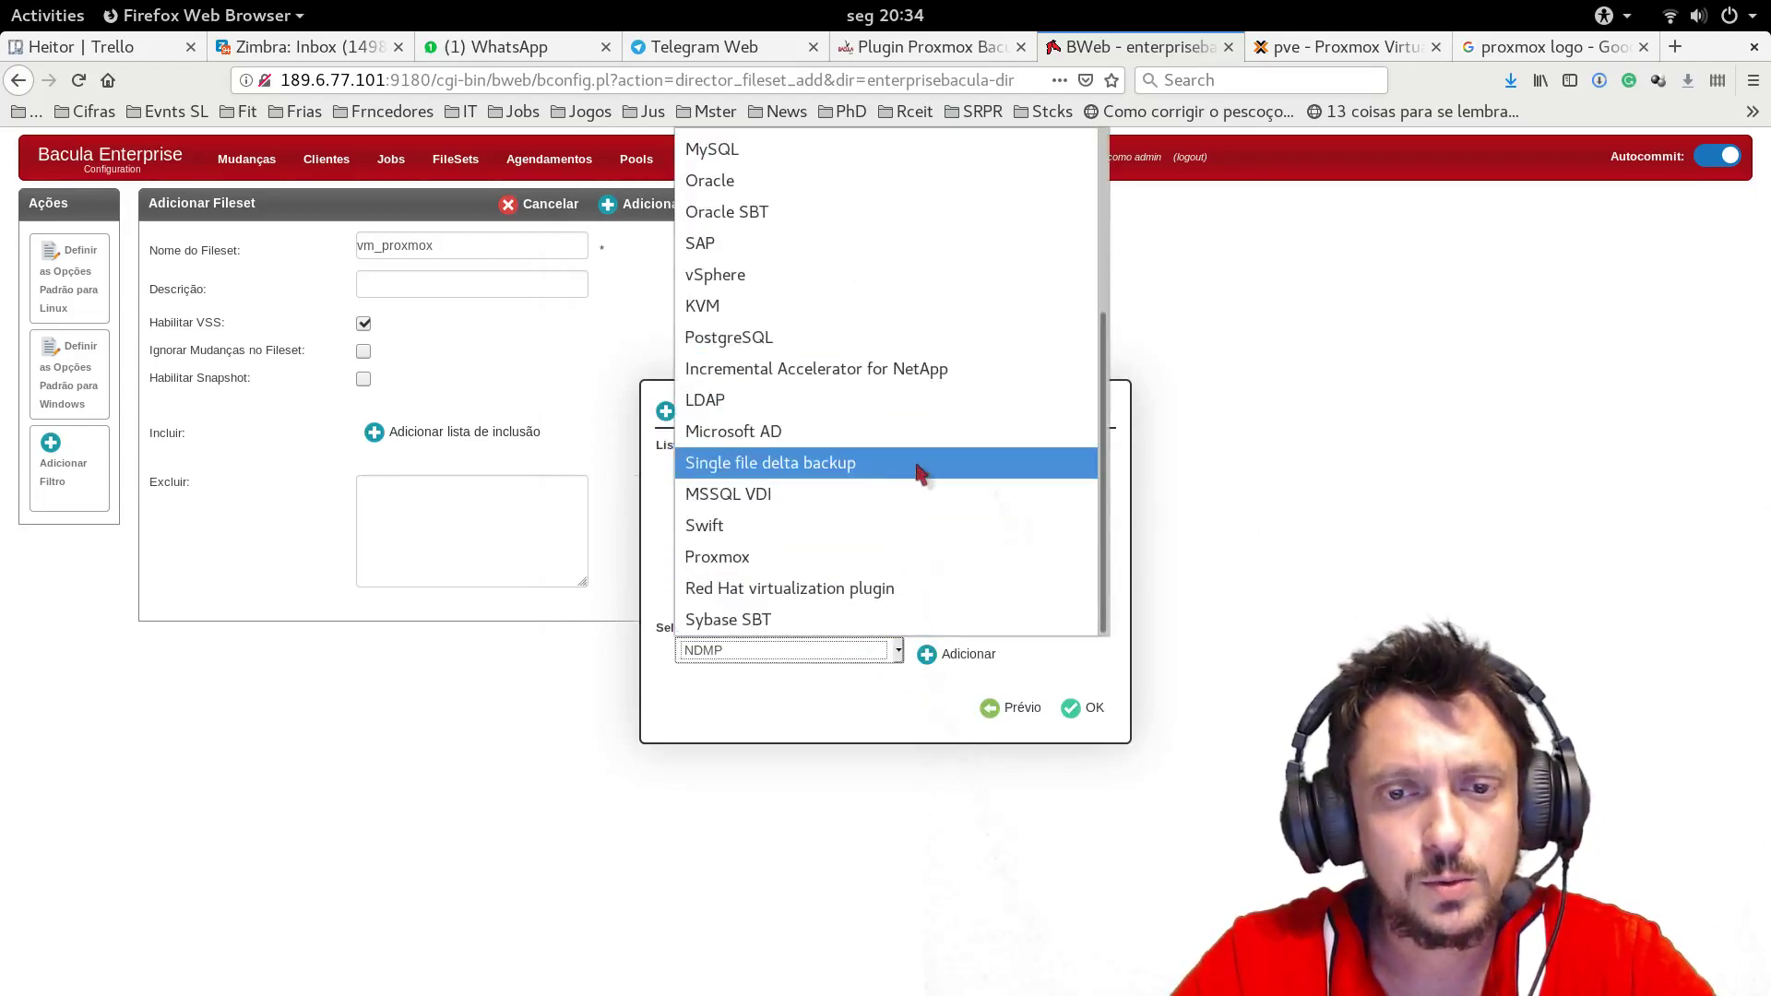
left_click(858, 557)
left_click(965, 657)
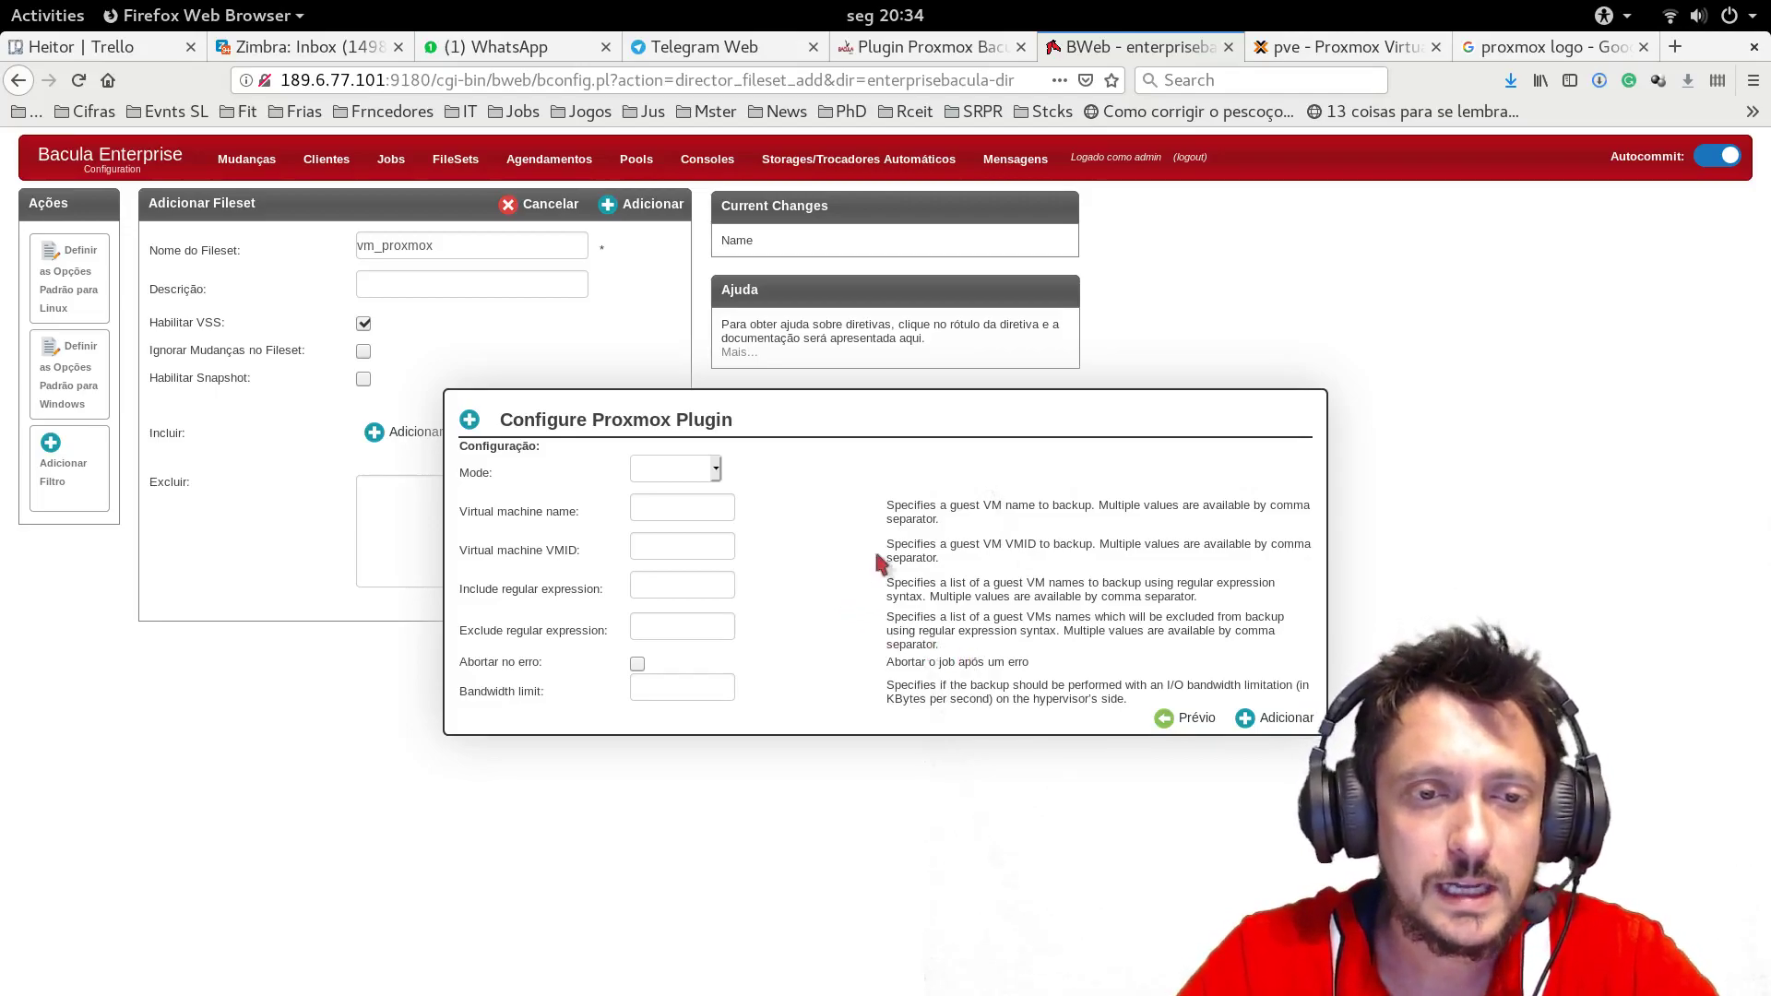
Set the Proxmox plugin mode to snapshot and add the entry to the plugin list
left_click(706, 470)
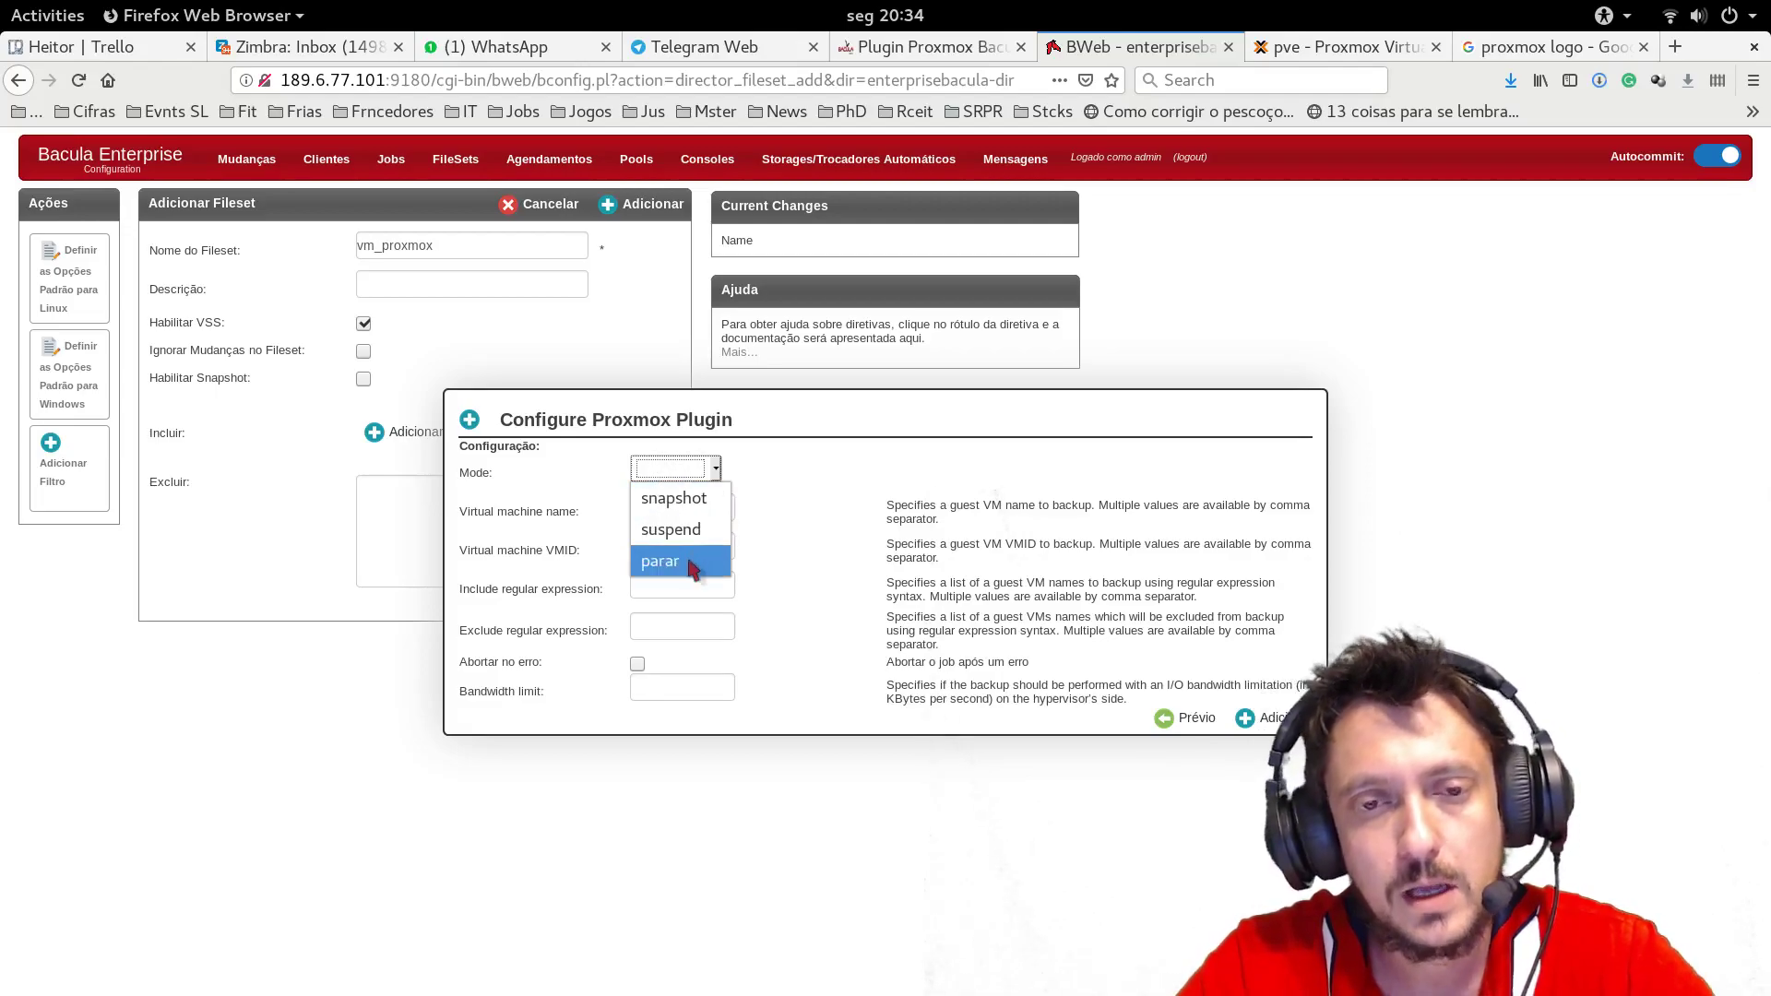
left_click(706, 506)
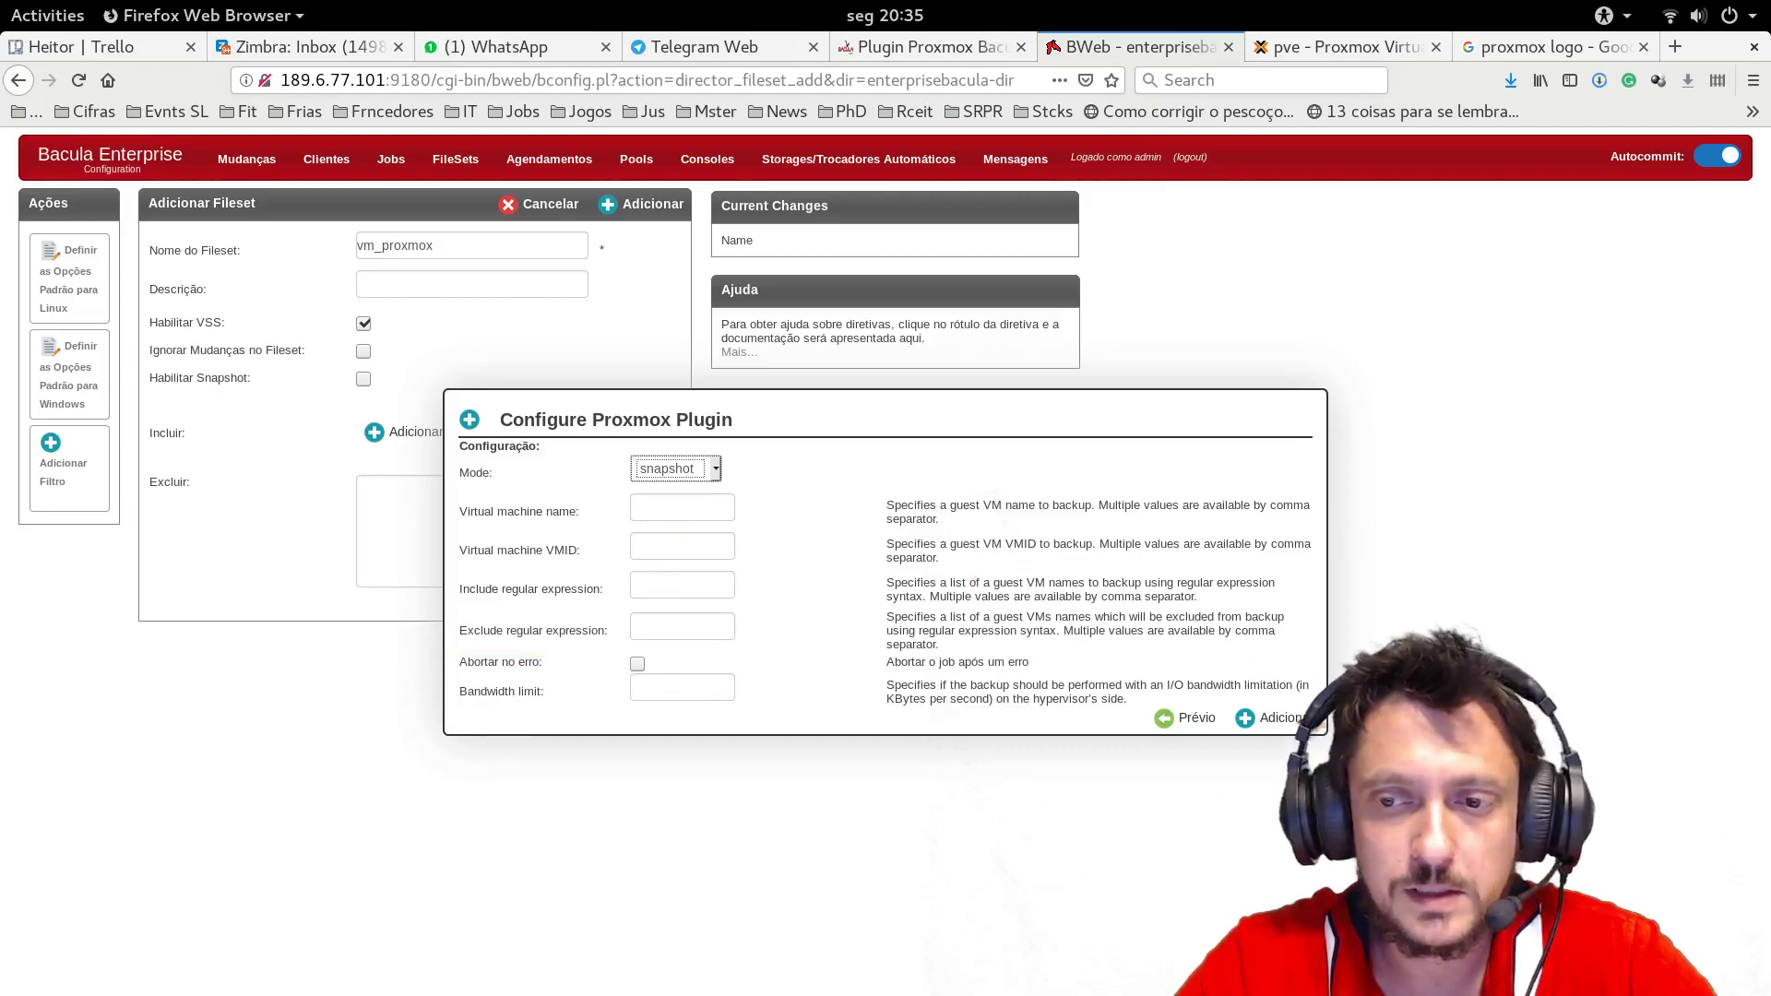
left_click(1268, 718)
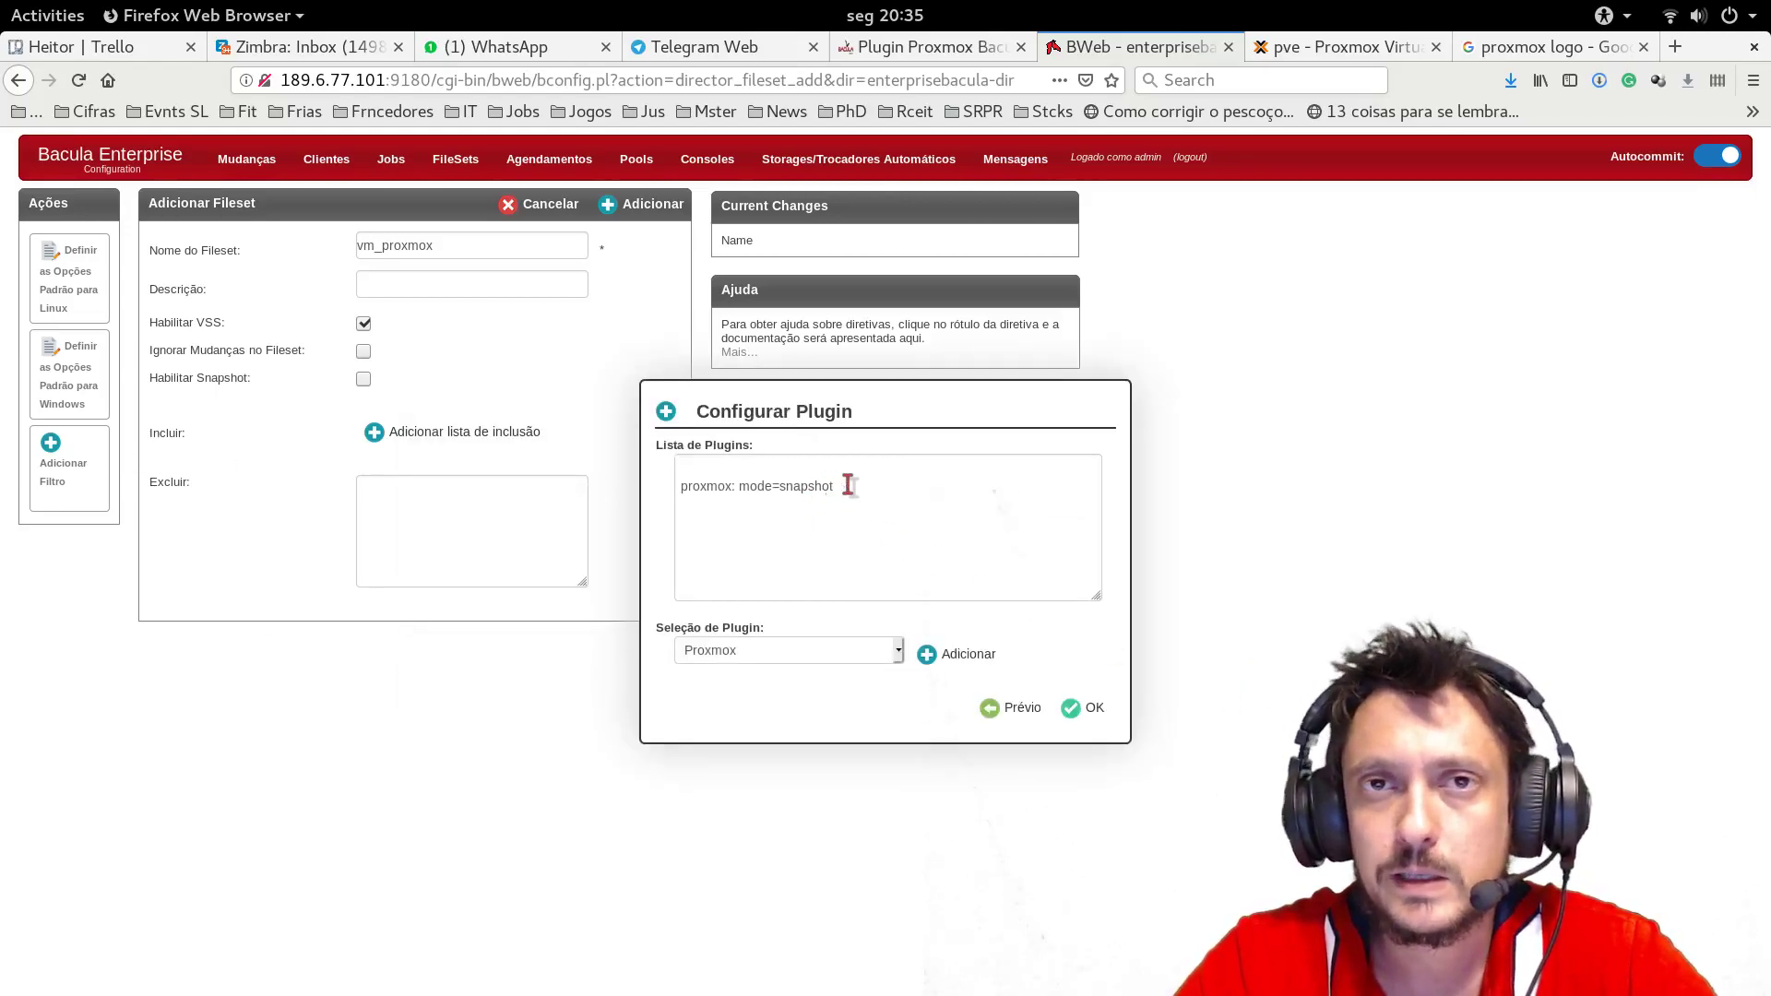
Begin another Proxmox plugin entry and copy the name WinAD206 of virtual machine 101 from the Proxmox web interface
left_click(956, 656)
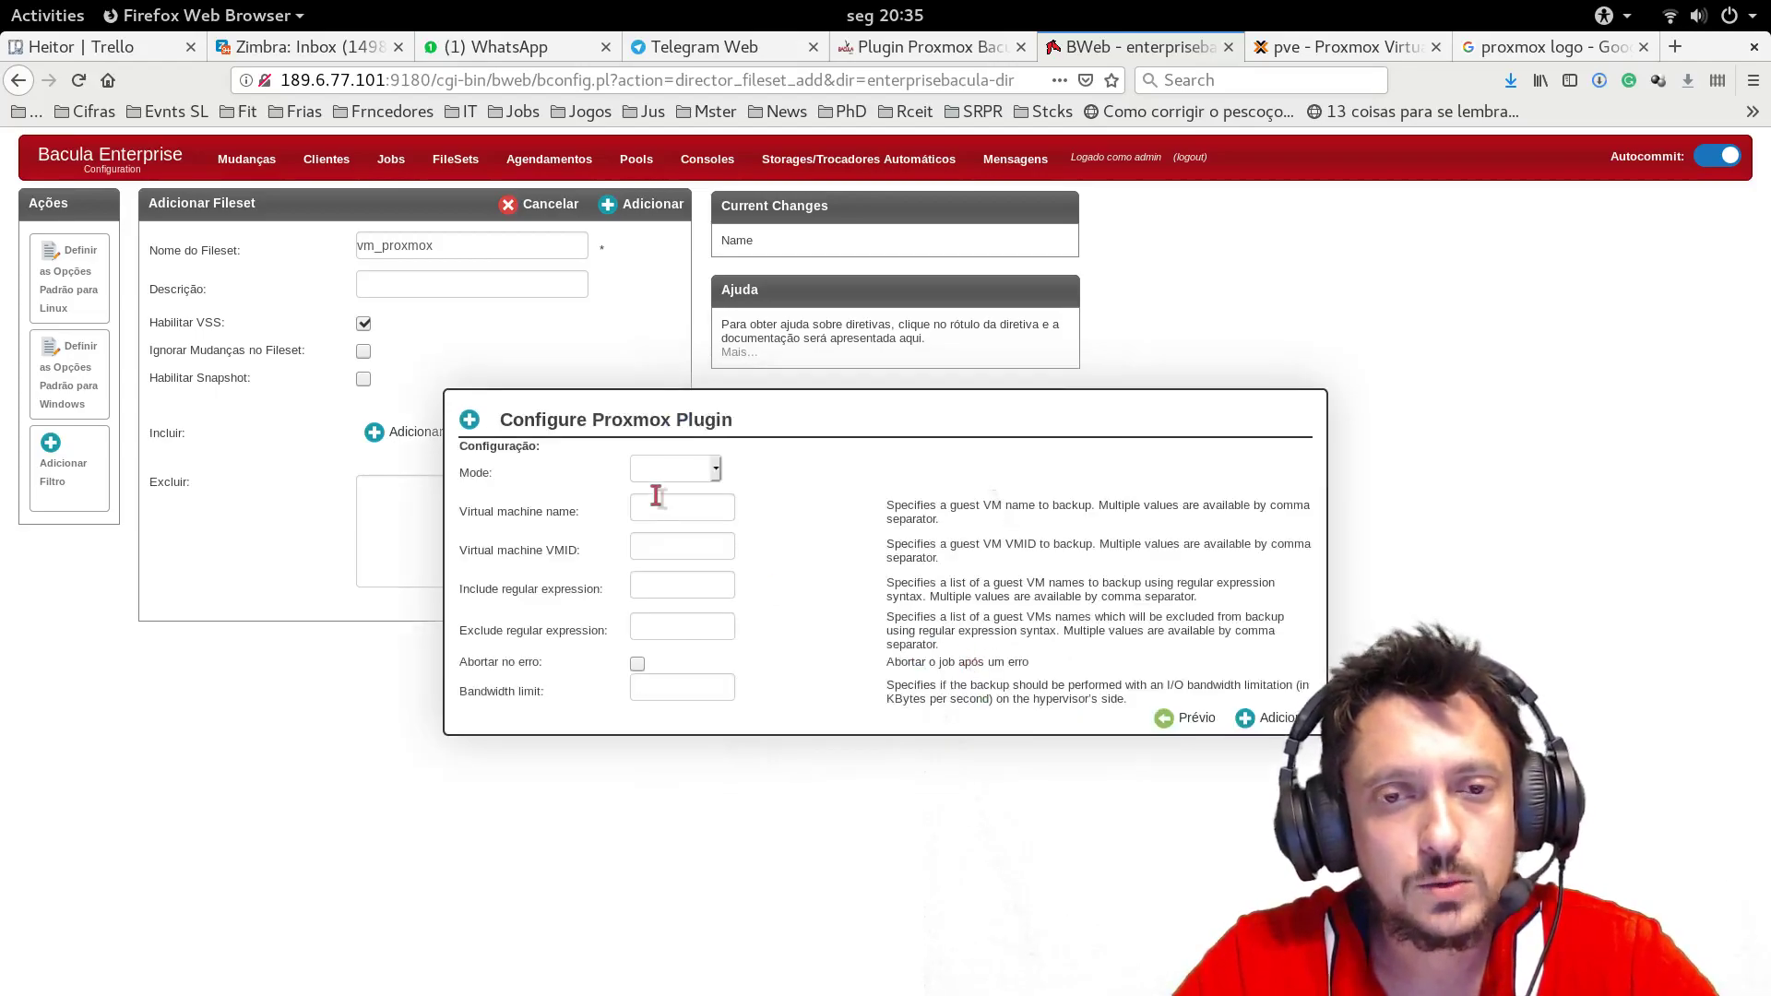
left_click(653, 513)
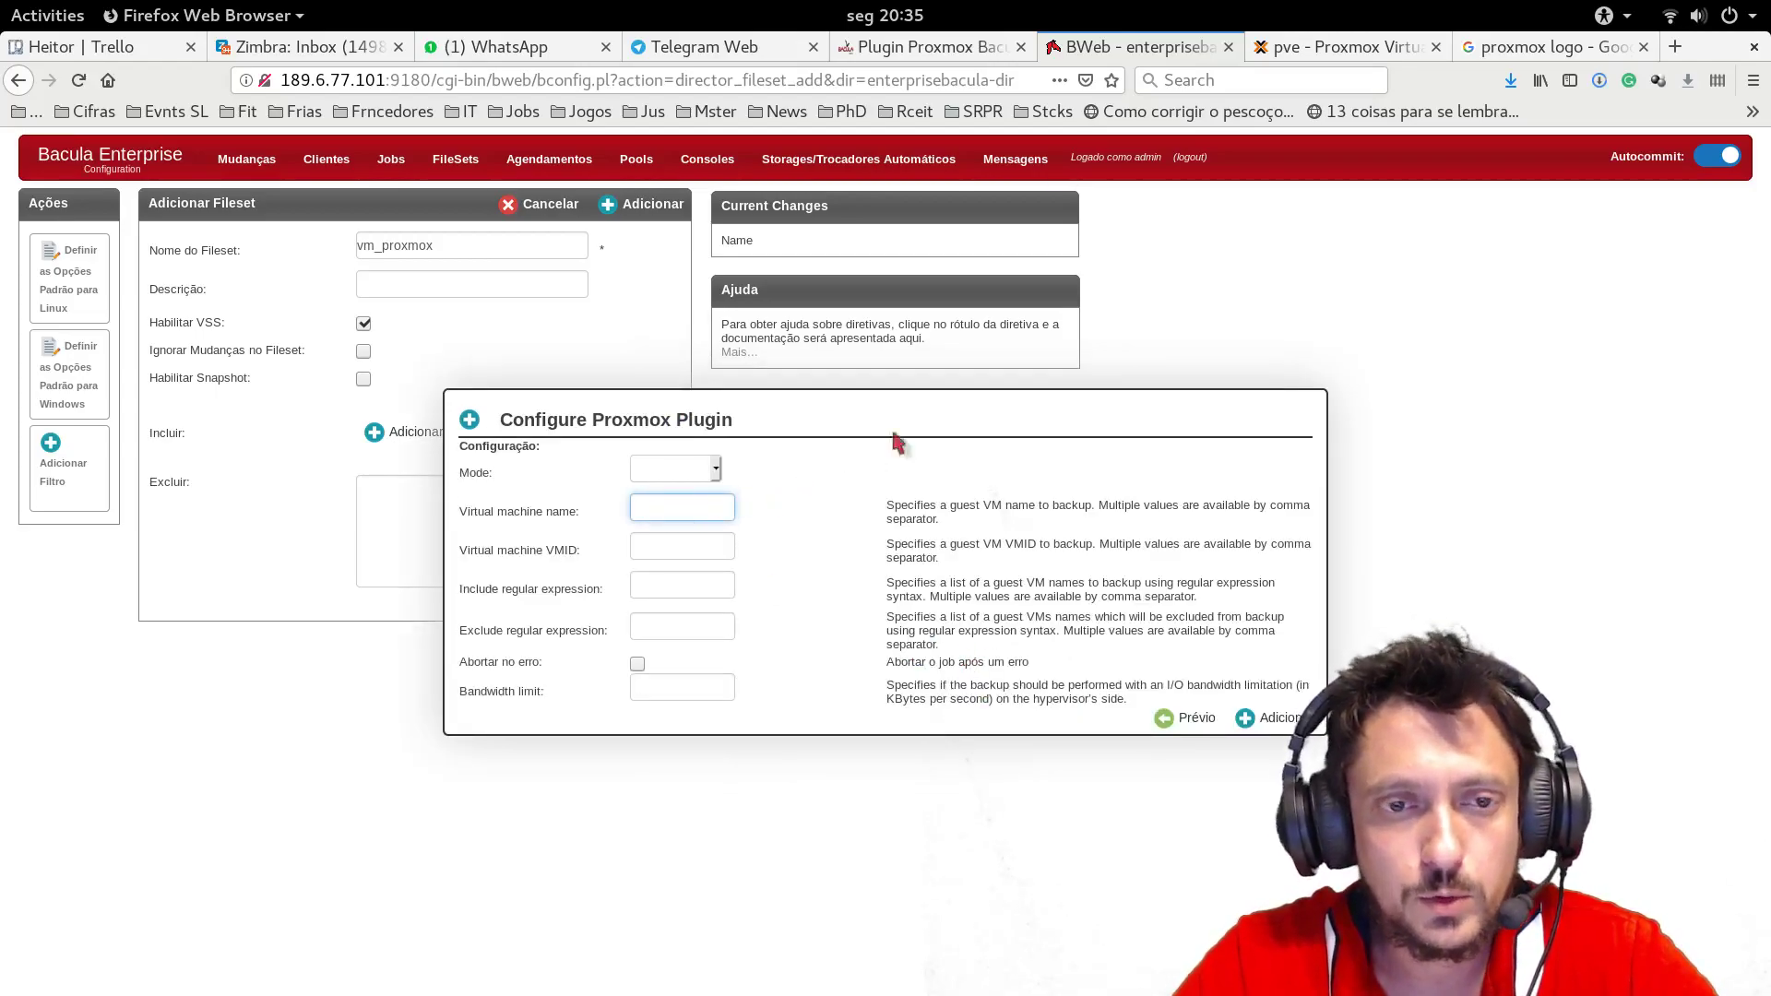
left_click(1347, 47)
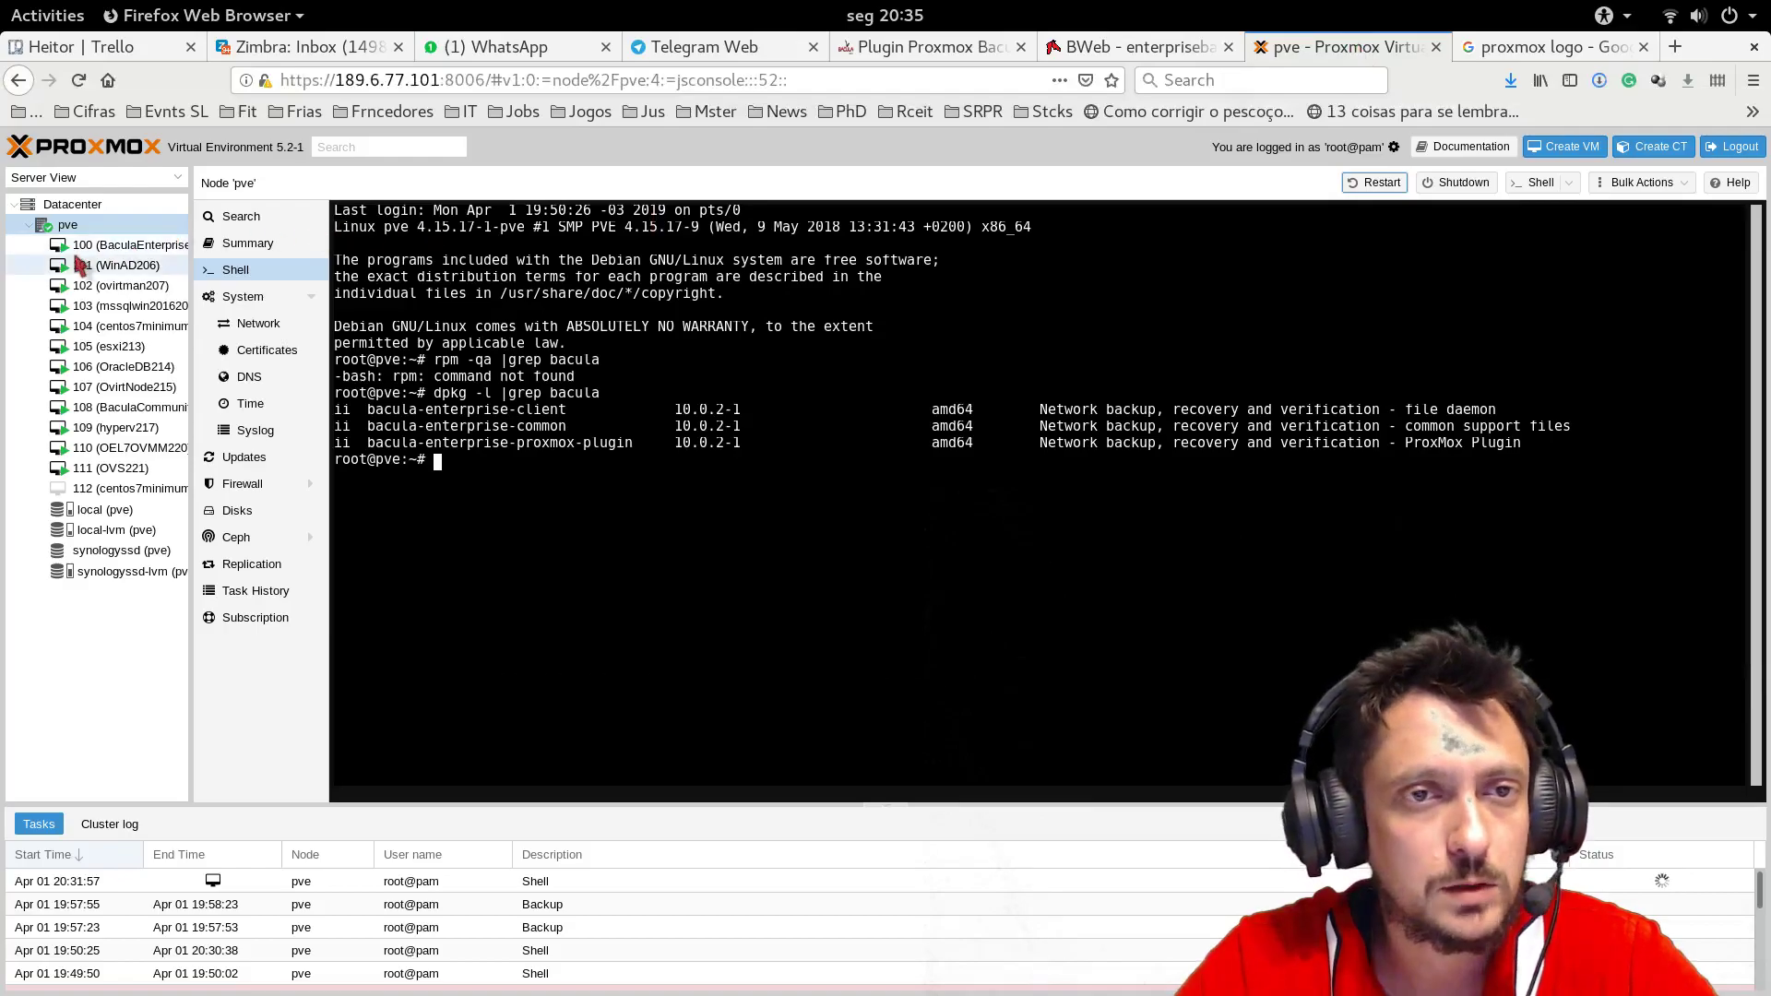
left_click(115, 246)
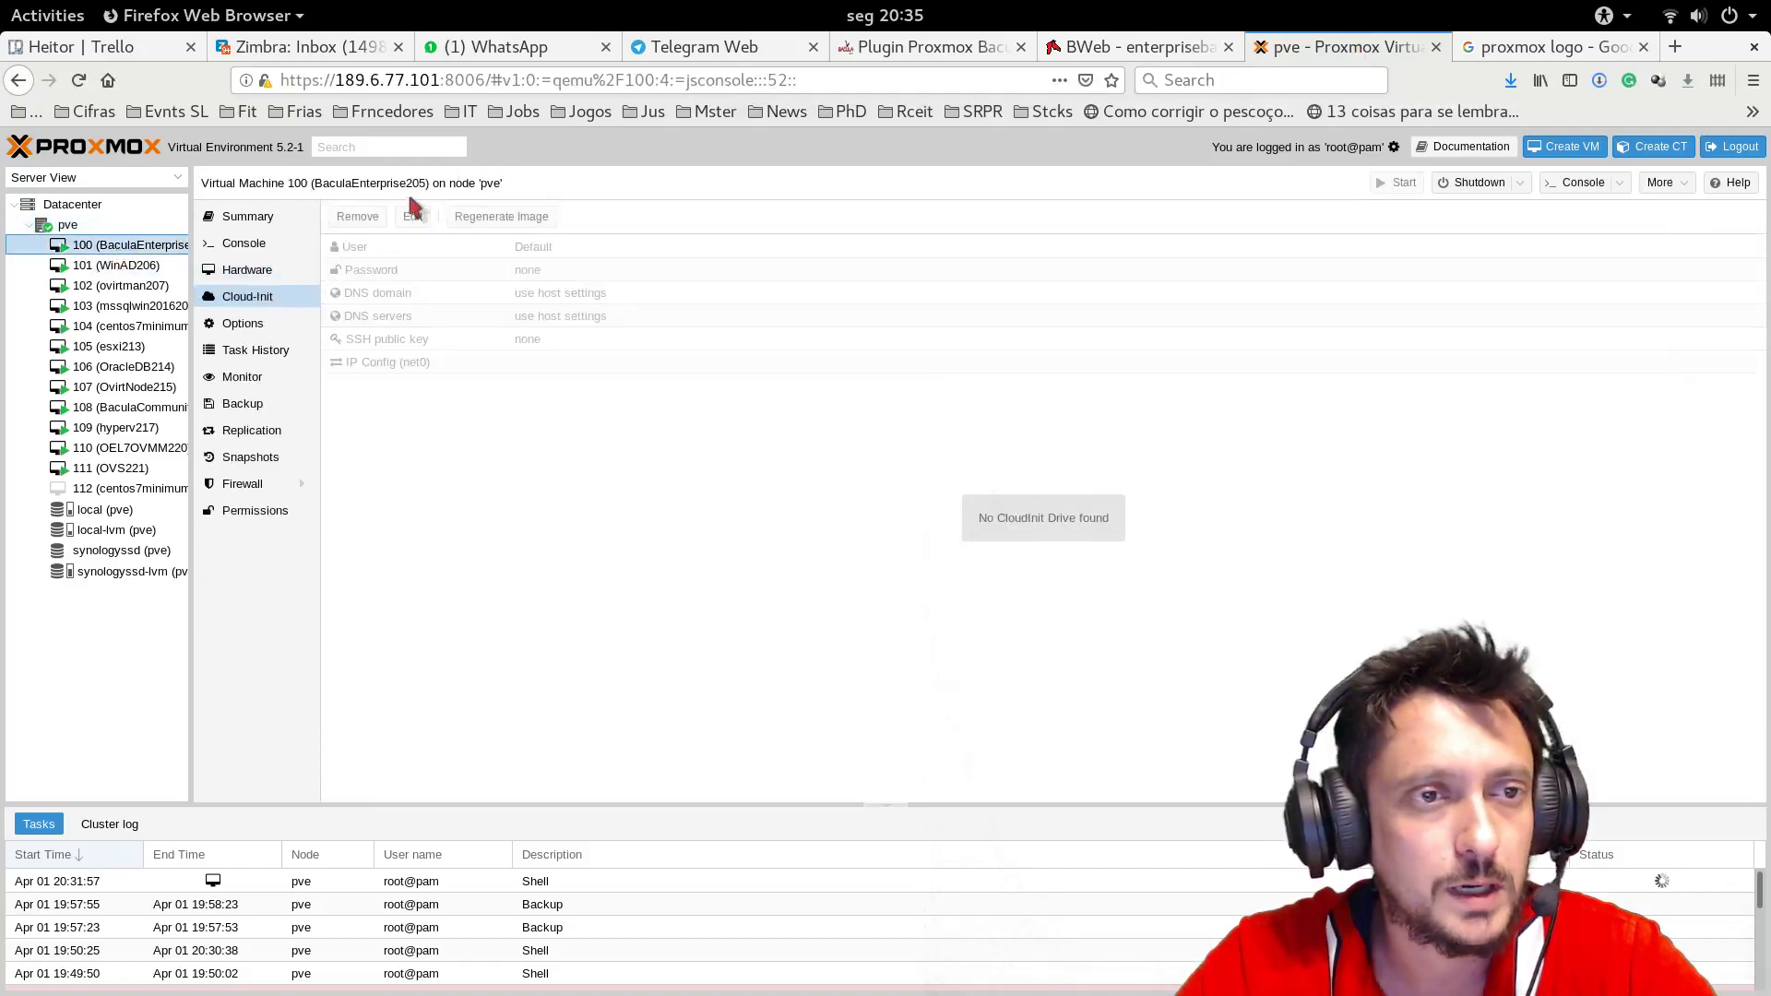
left_click(151, 267)
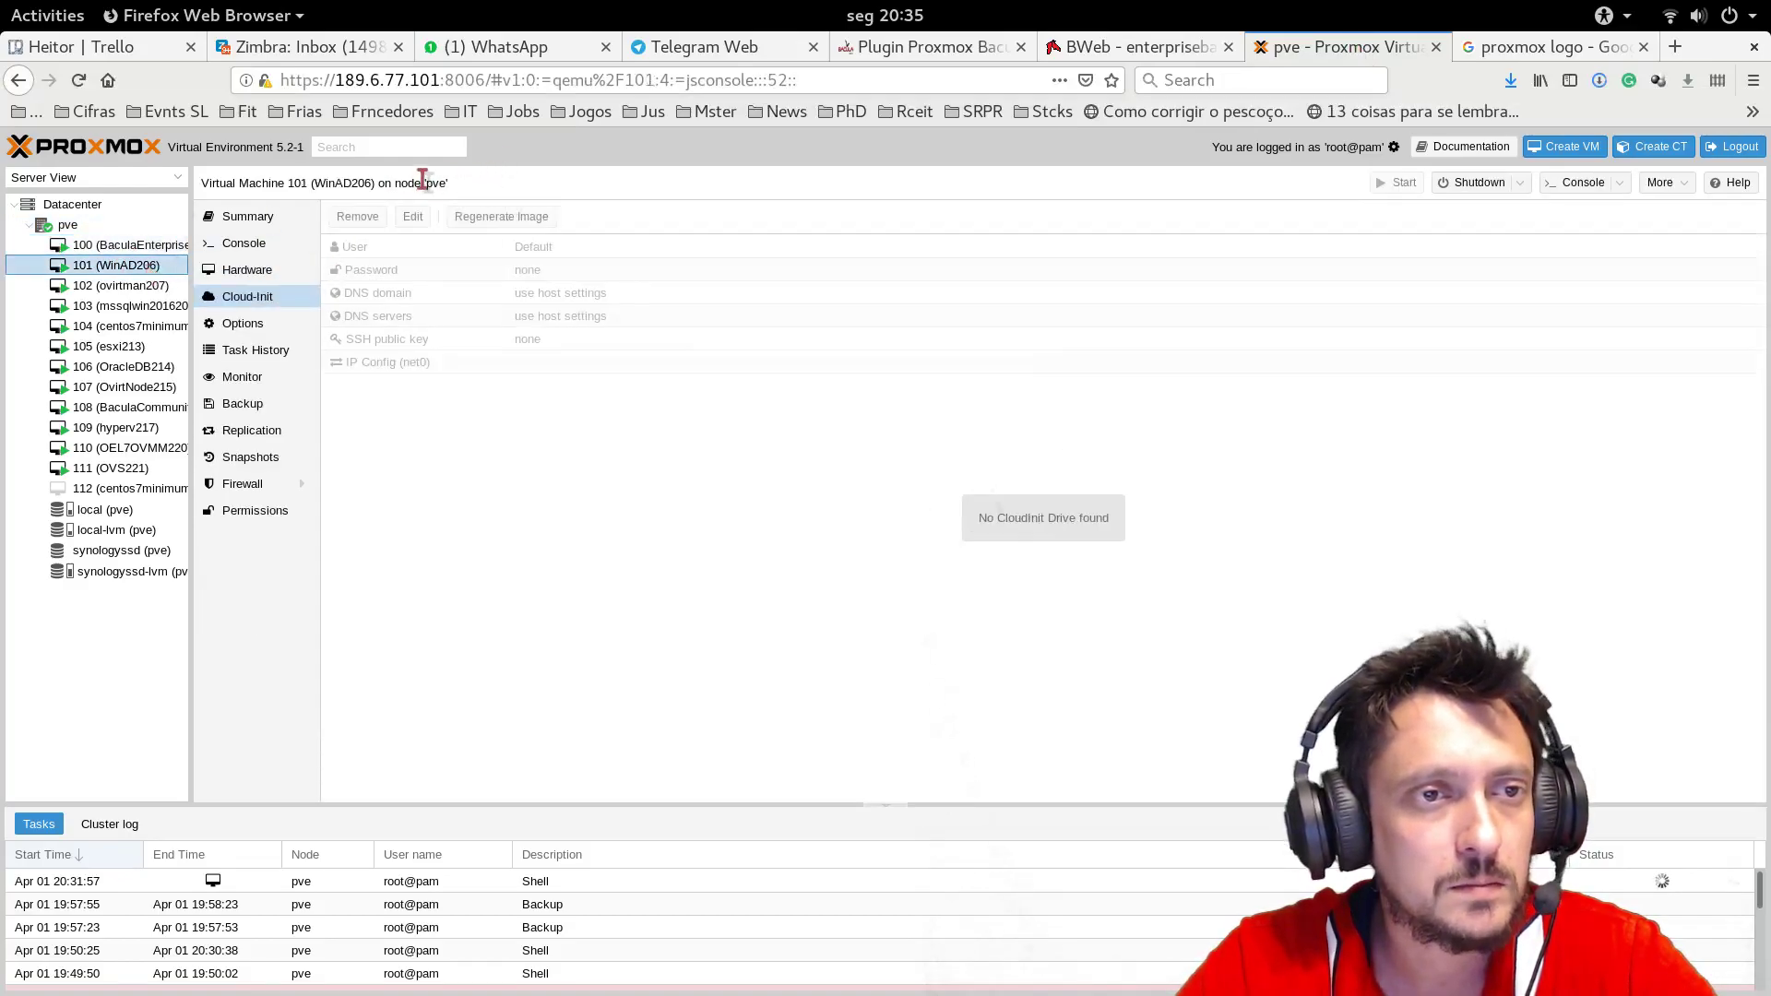
left_click_drag(448, 183, 368, 180)
left_click(323, 182)
right_click(370, 181)
left_click(415, 188)
Return to BWeb, set the virtual machine name to WinAD206, and add the entry to the plugin list
left_click(1144, 55)
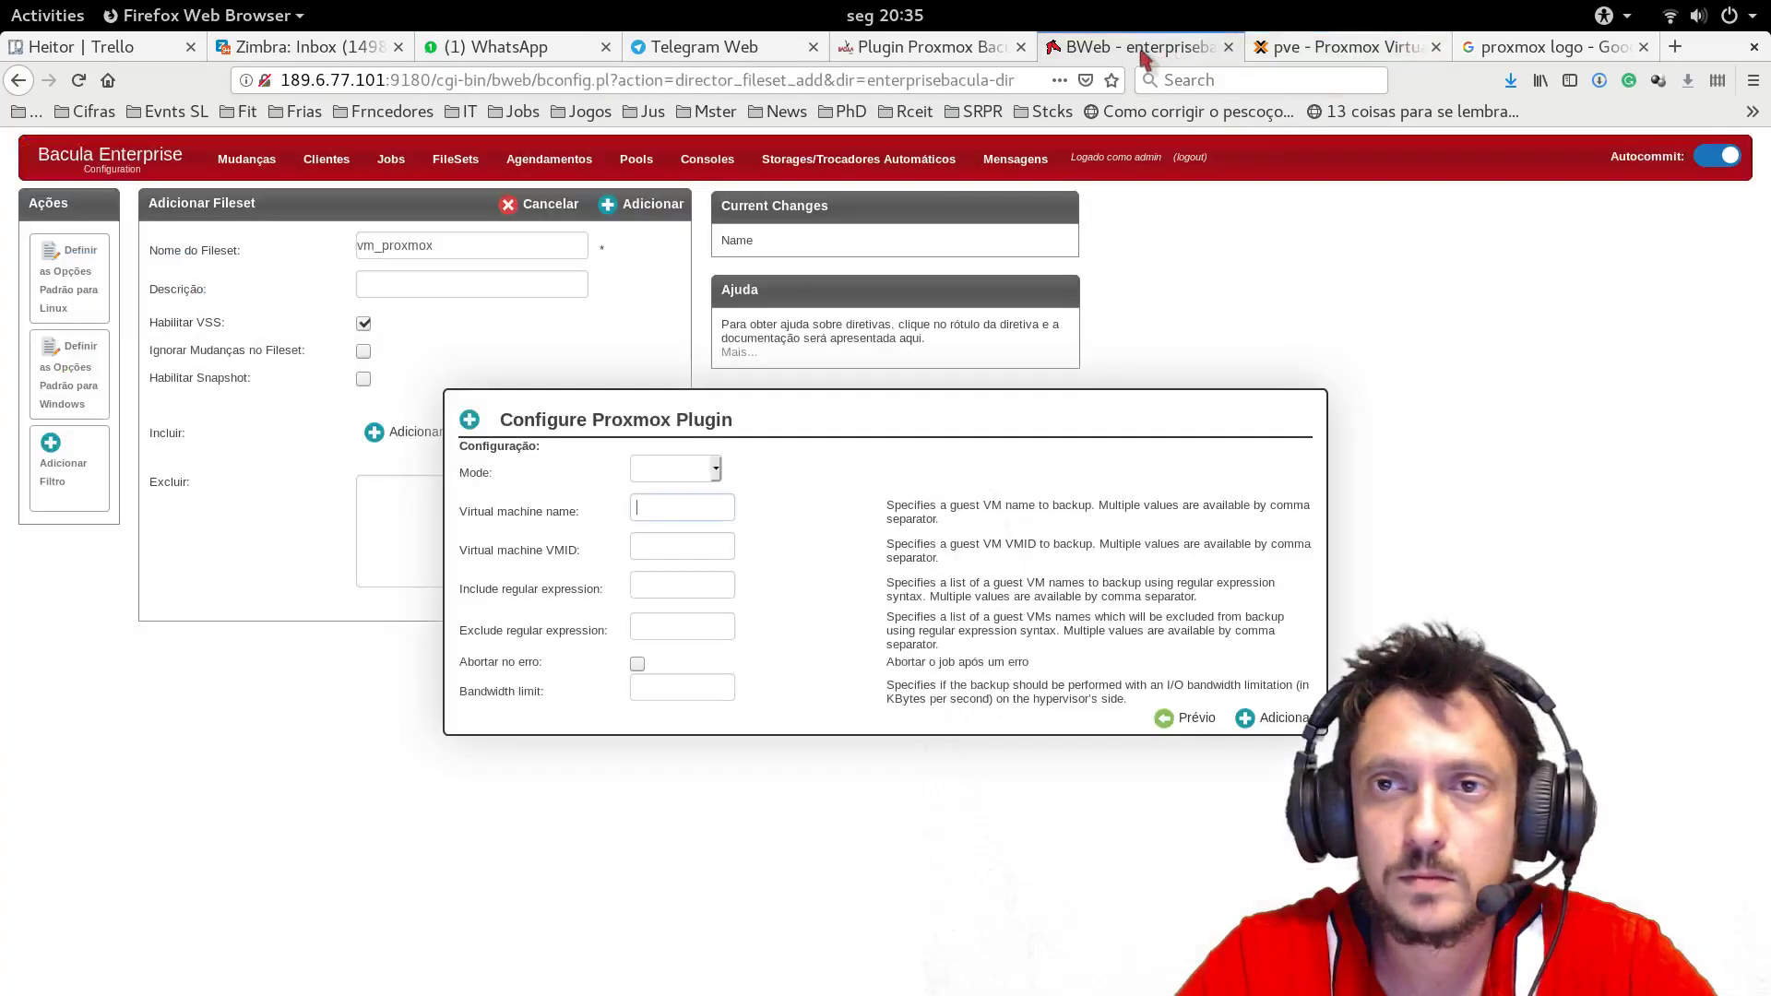
type("WinAD206")
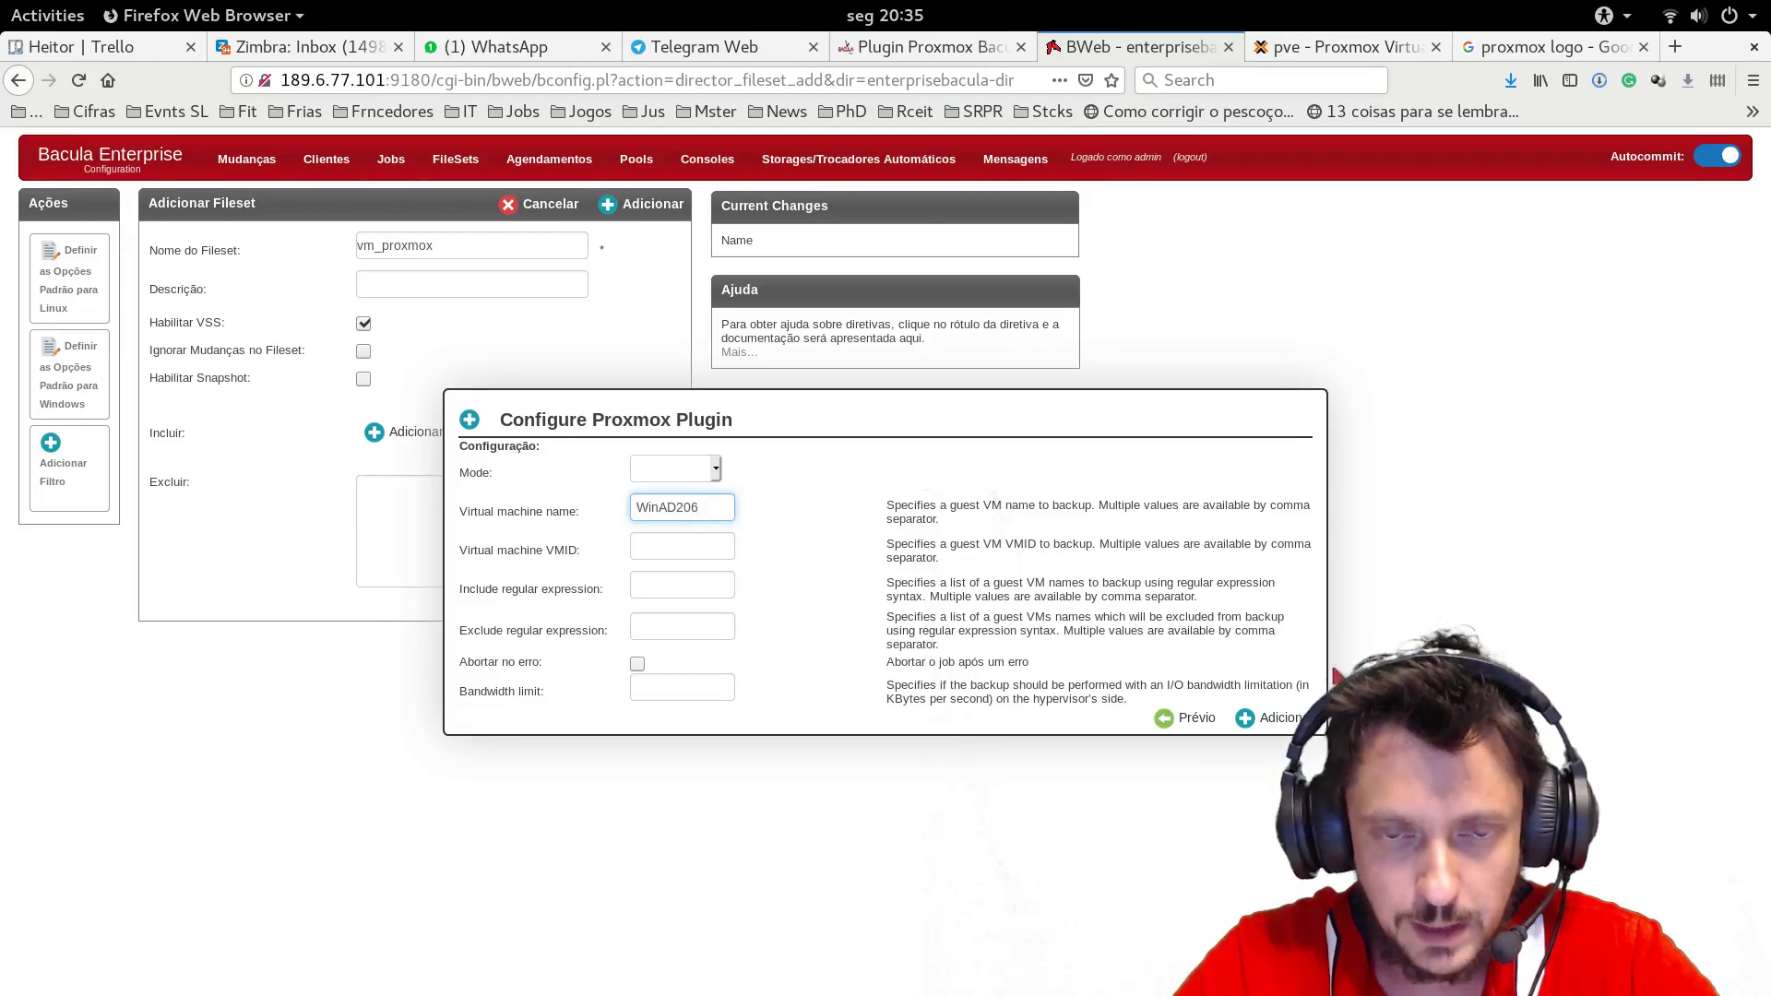
left_click(1302, 711)
Delete the "proxmox: mode=snapshot" entry and its leftover blank line from the plugin list
left_click(840, 506)
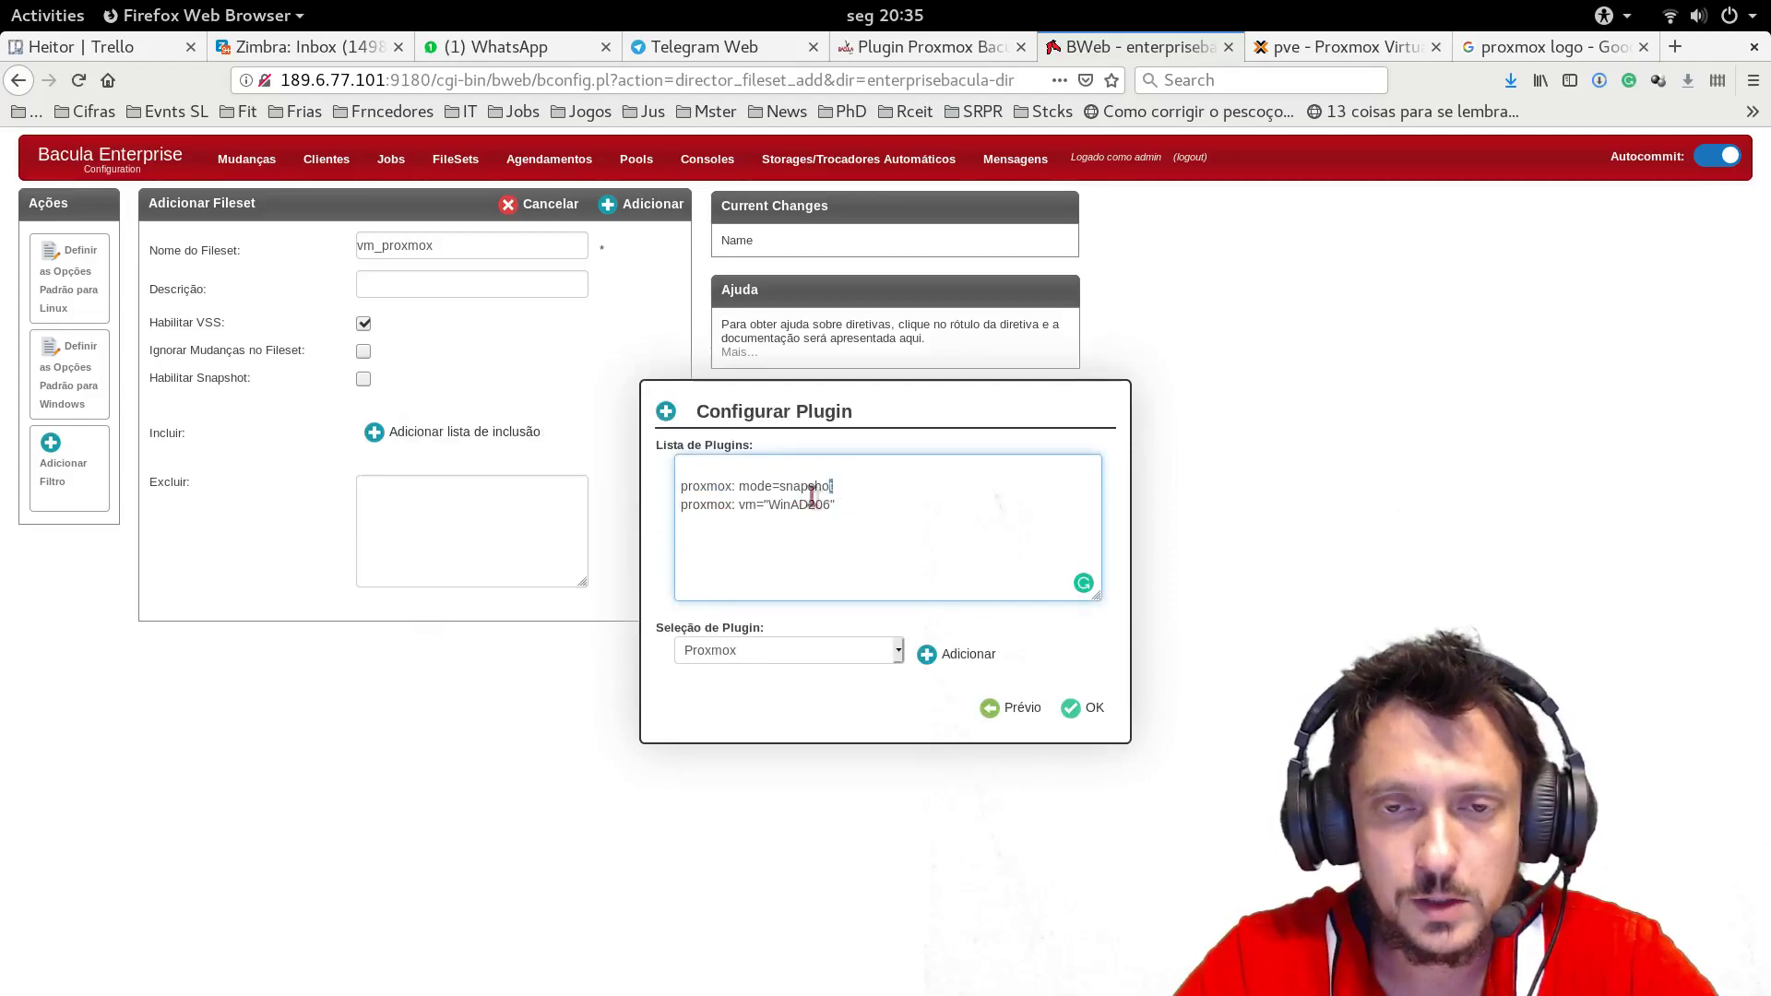
left_click_drag(834, 486, 684, 486)
key("Delete")
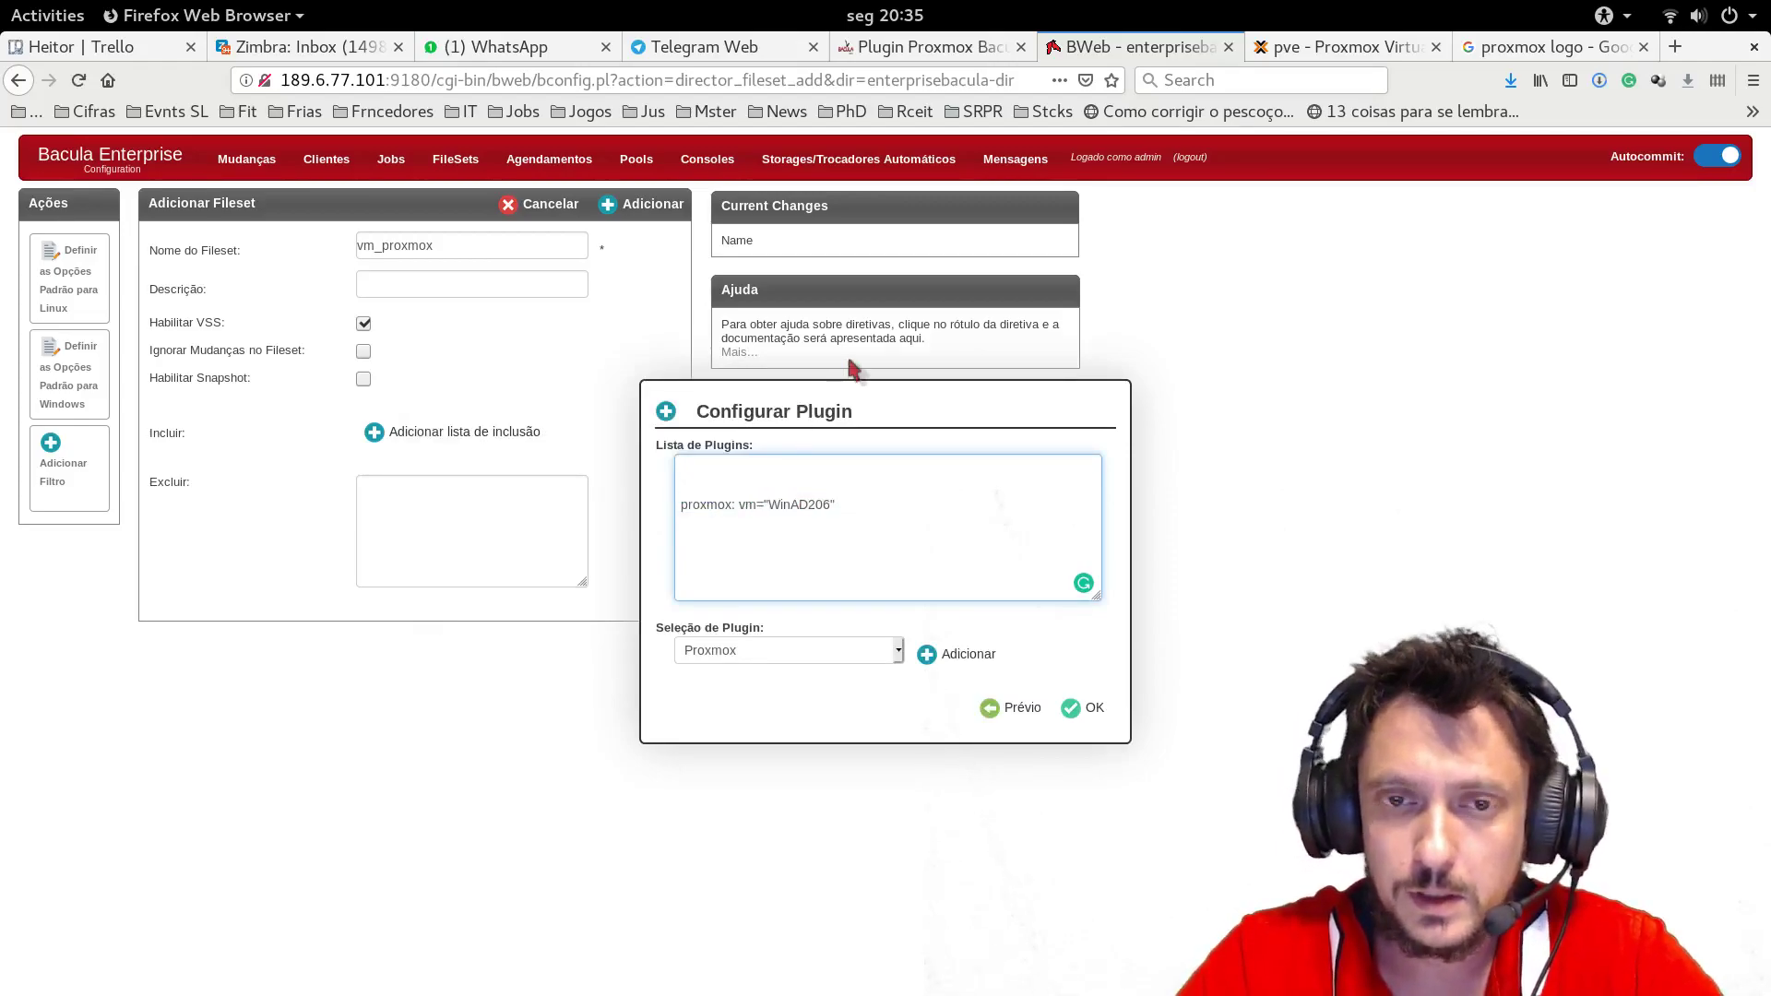
key("Delete")
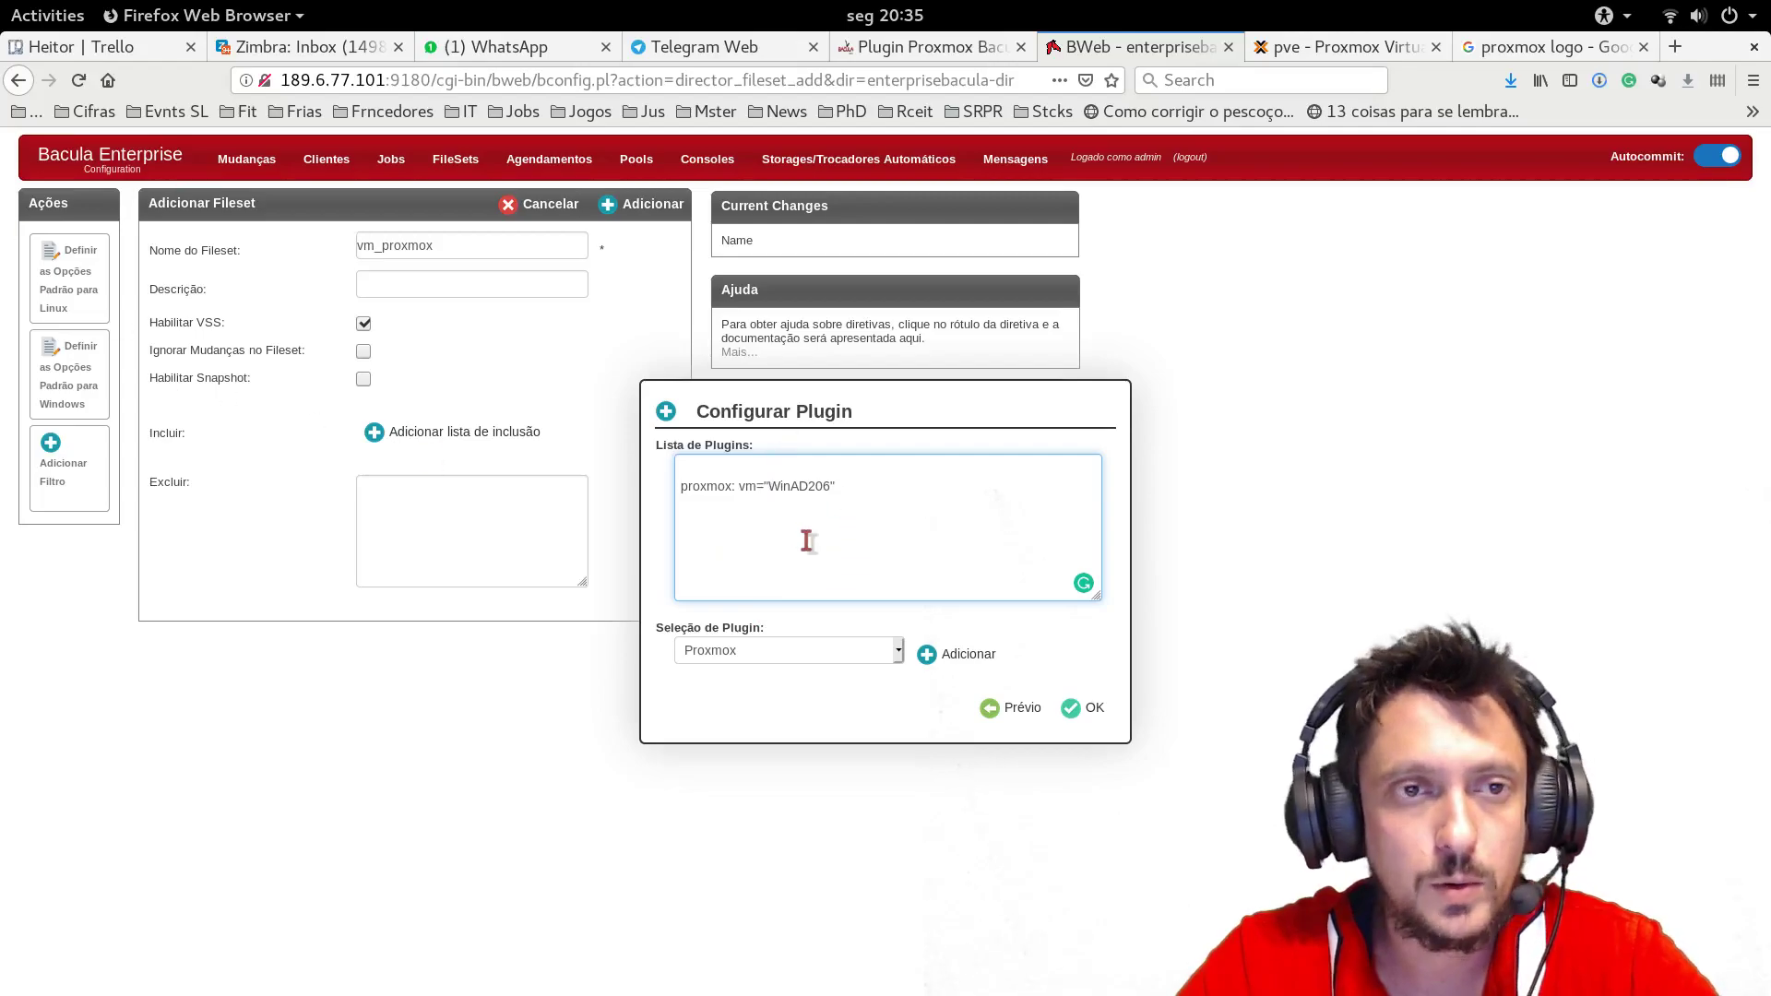
Begin another Proxmox plugin entry and set its include regular expression to Win.*
left_click(840, 512)
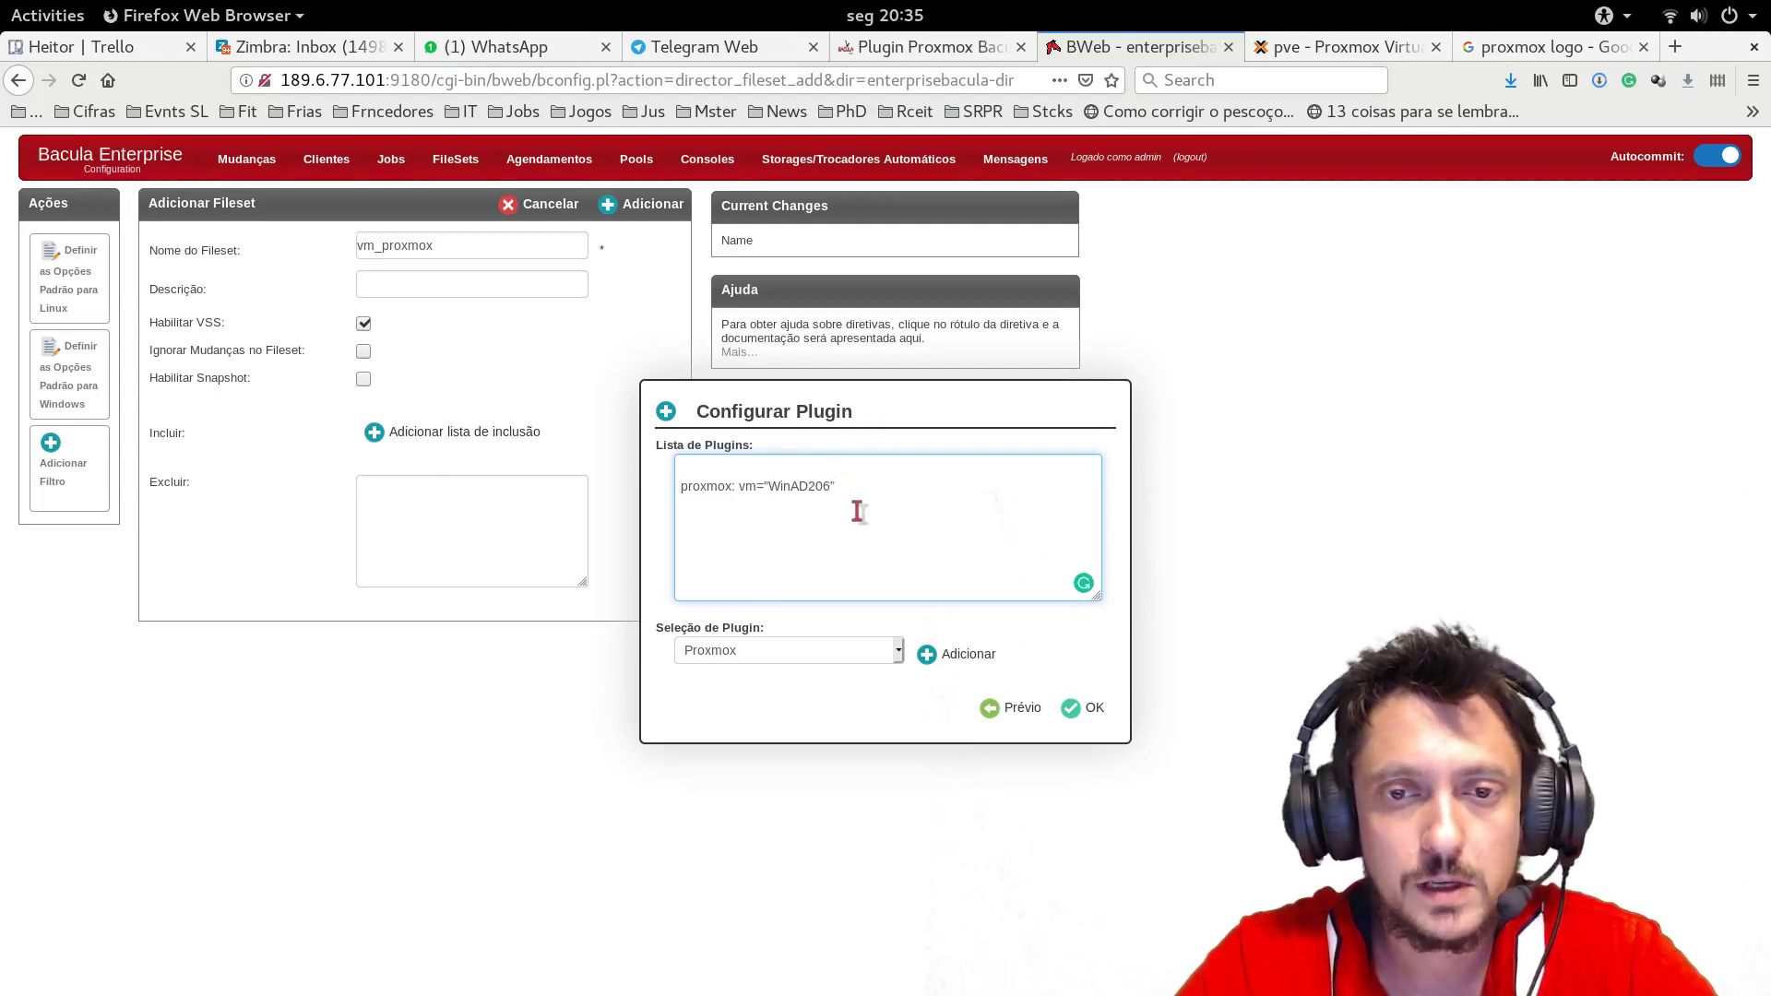
left_click(959, 655)
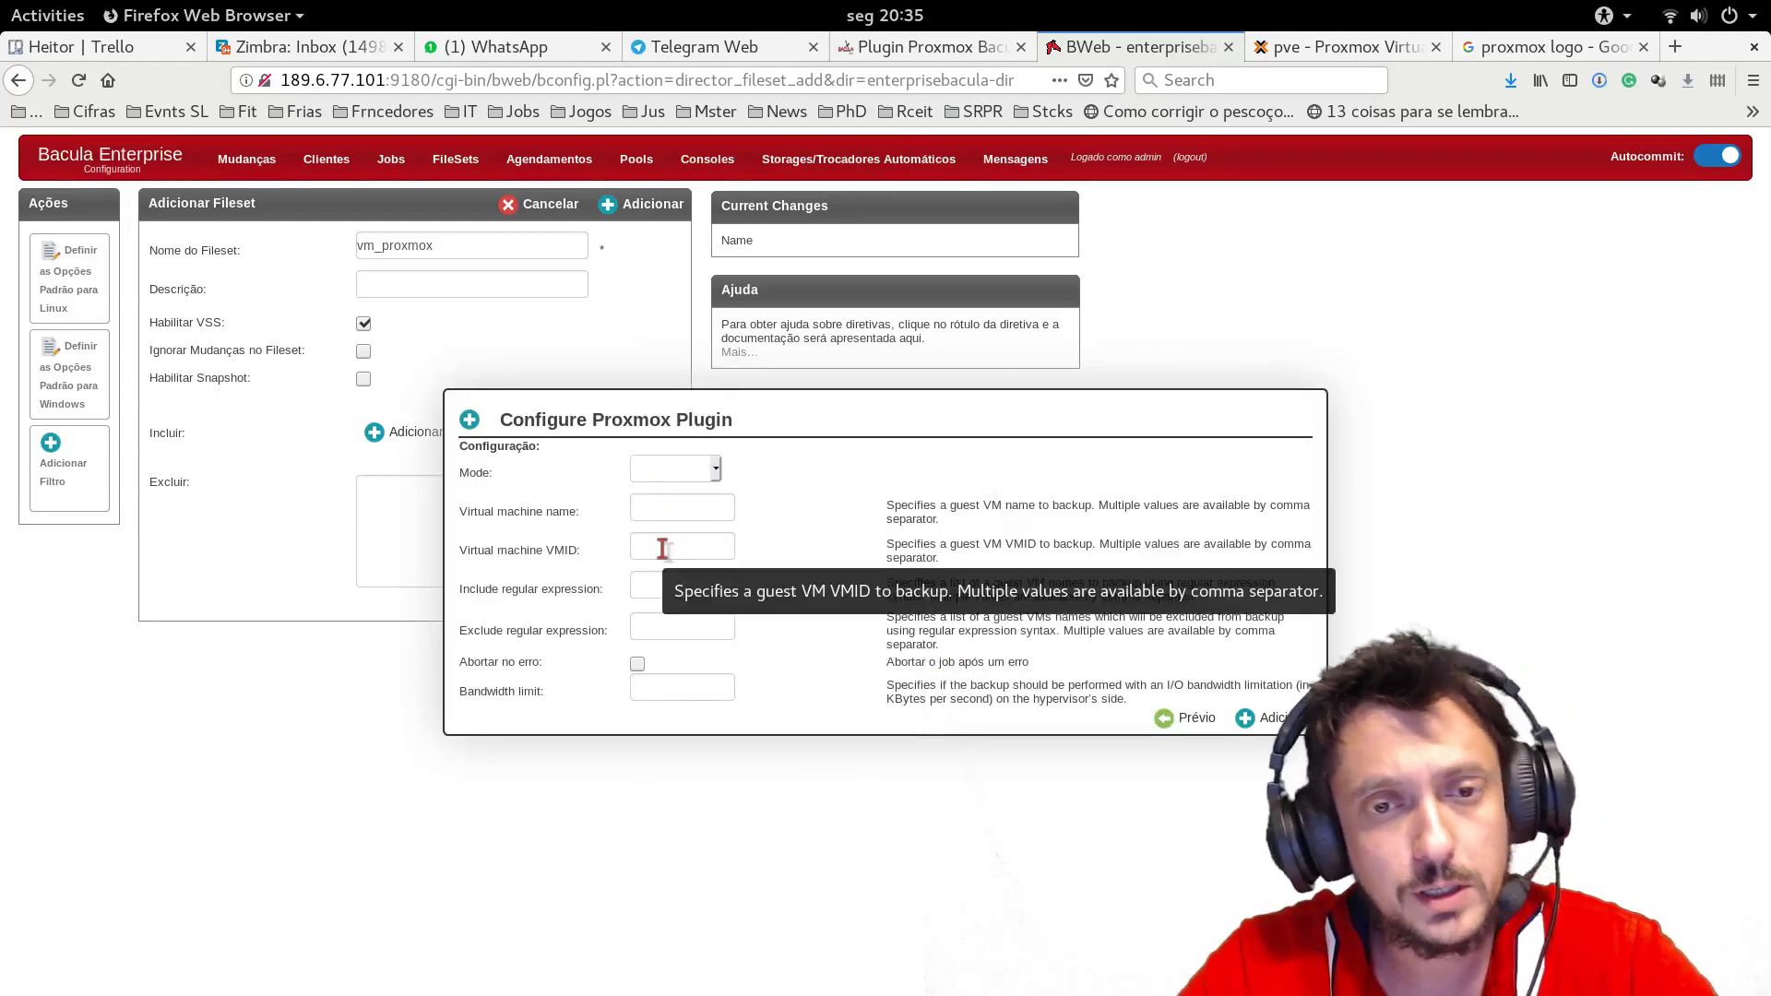
left_click(1260, 51)
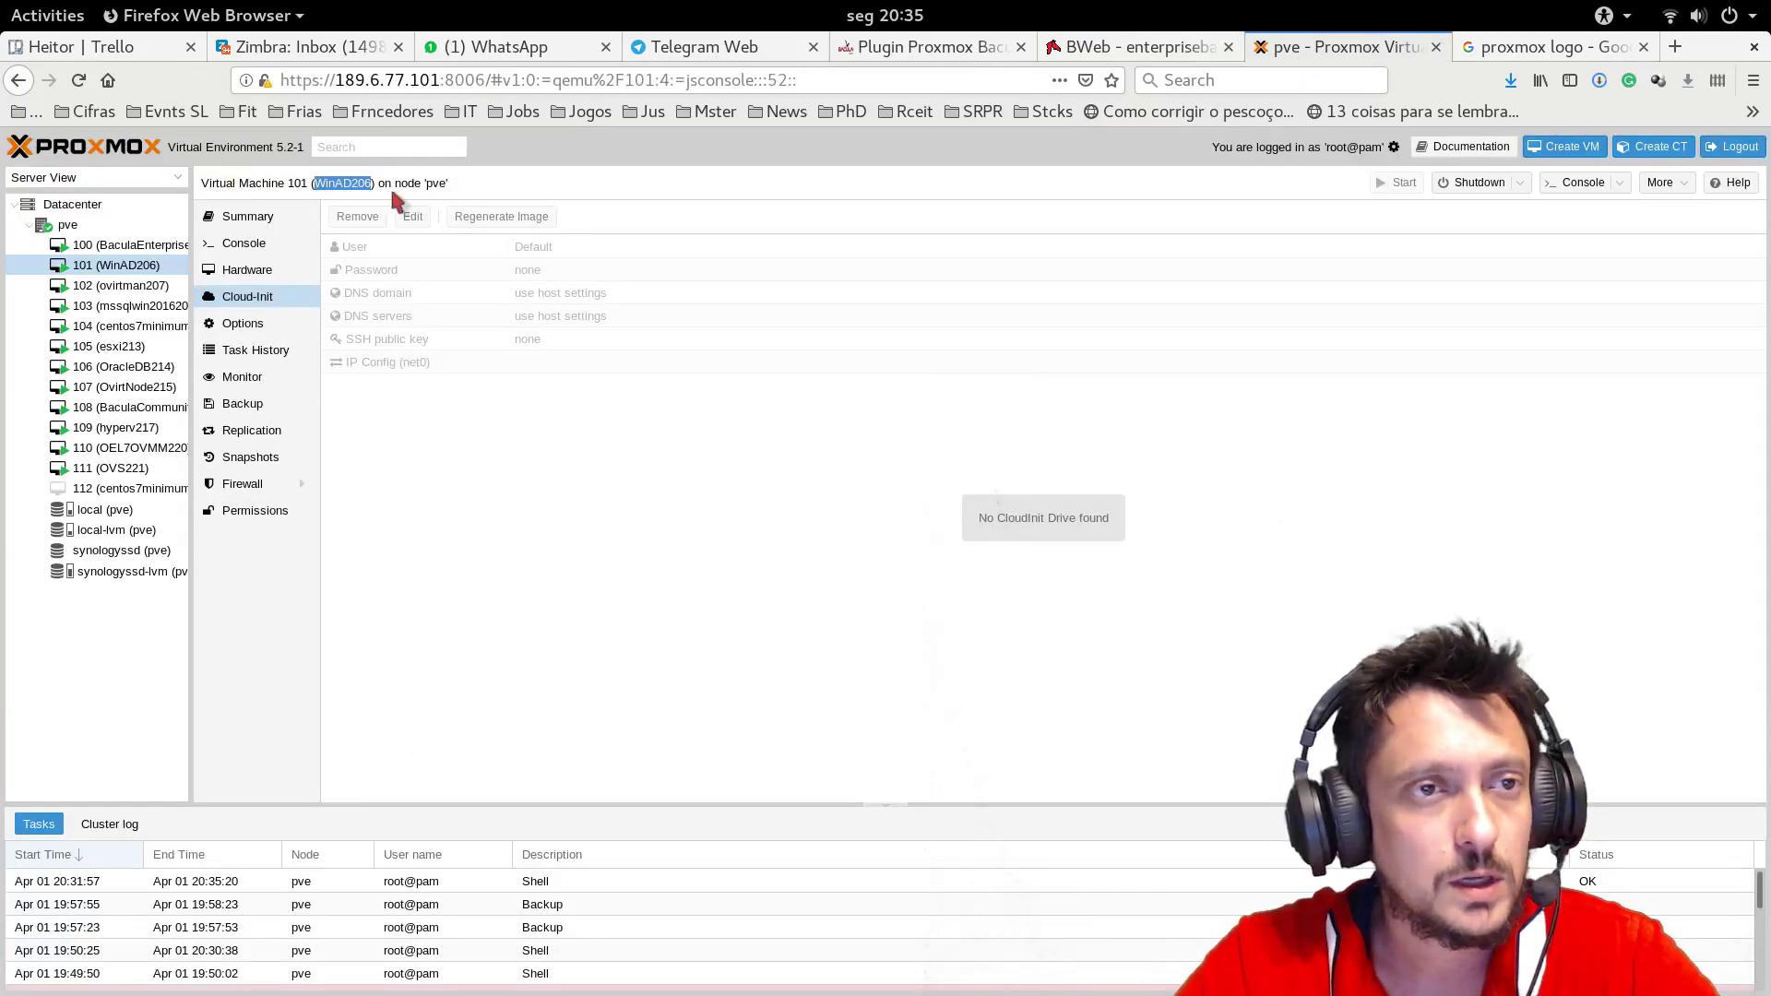
left_click(1144, 50)
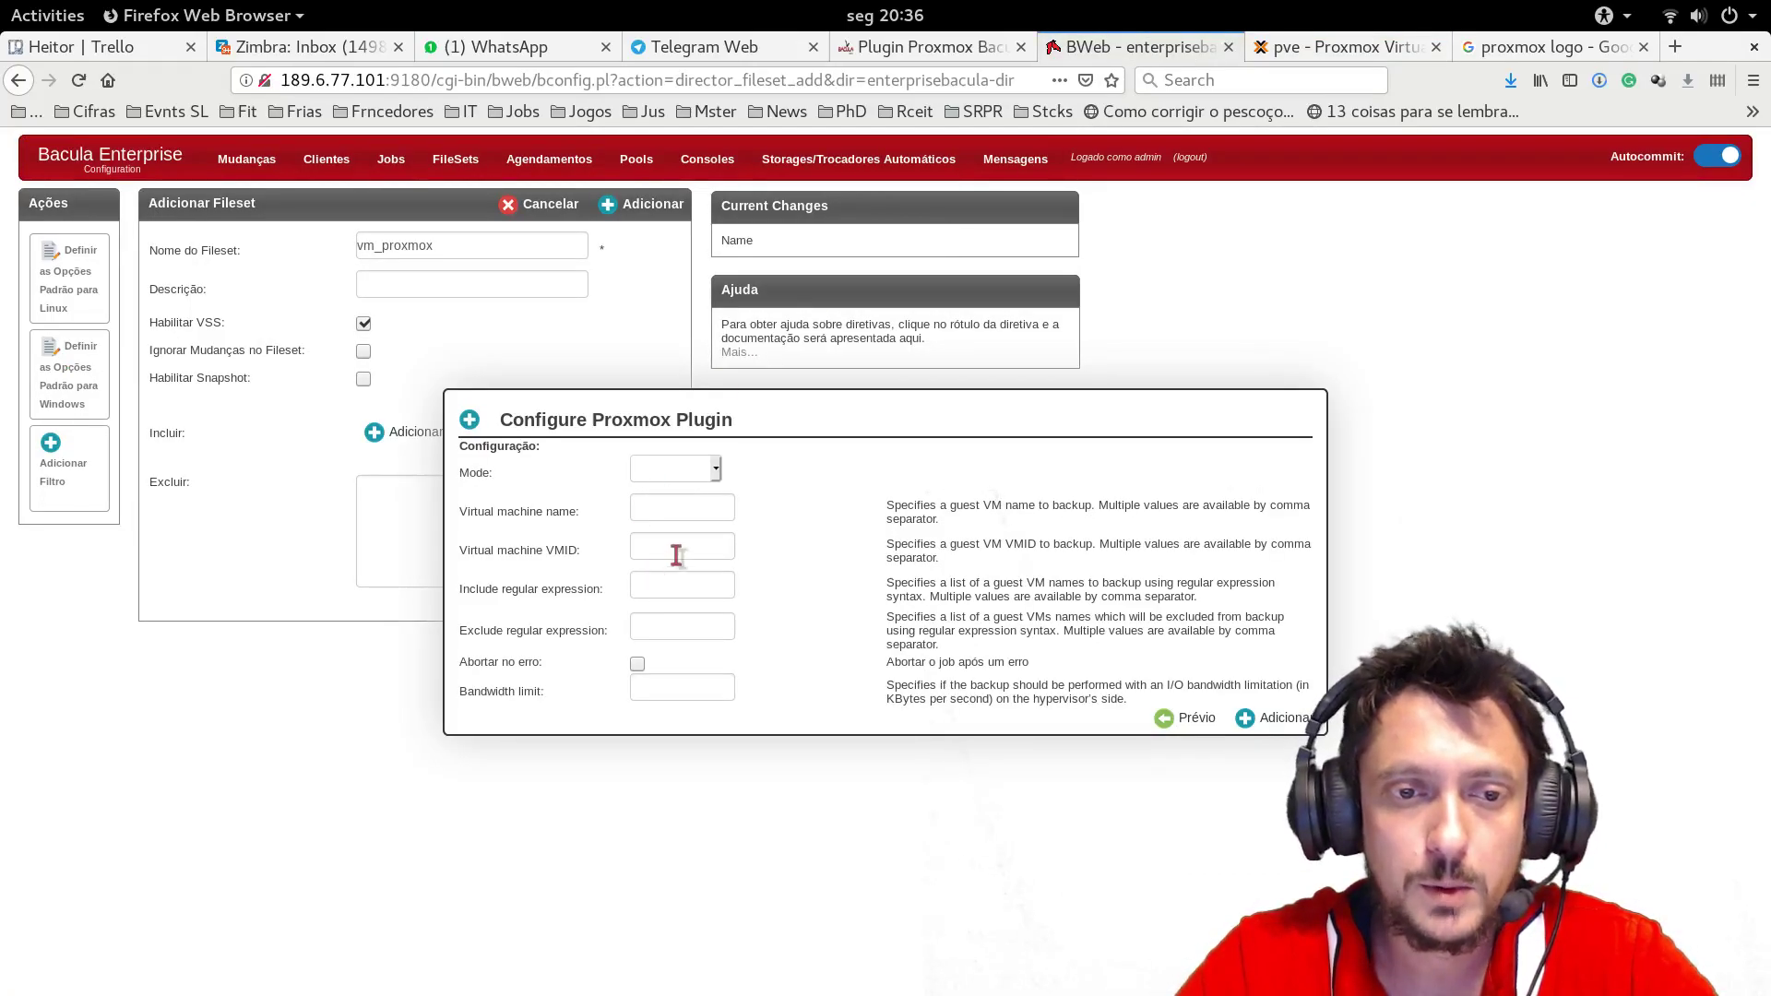
left_click(657, 585)
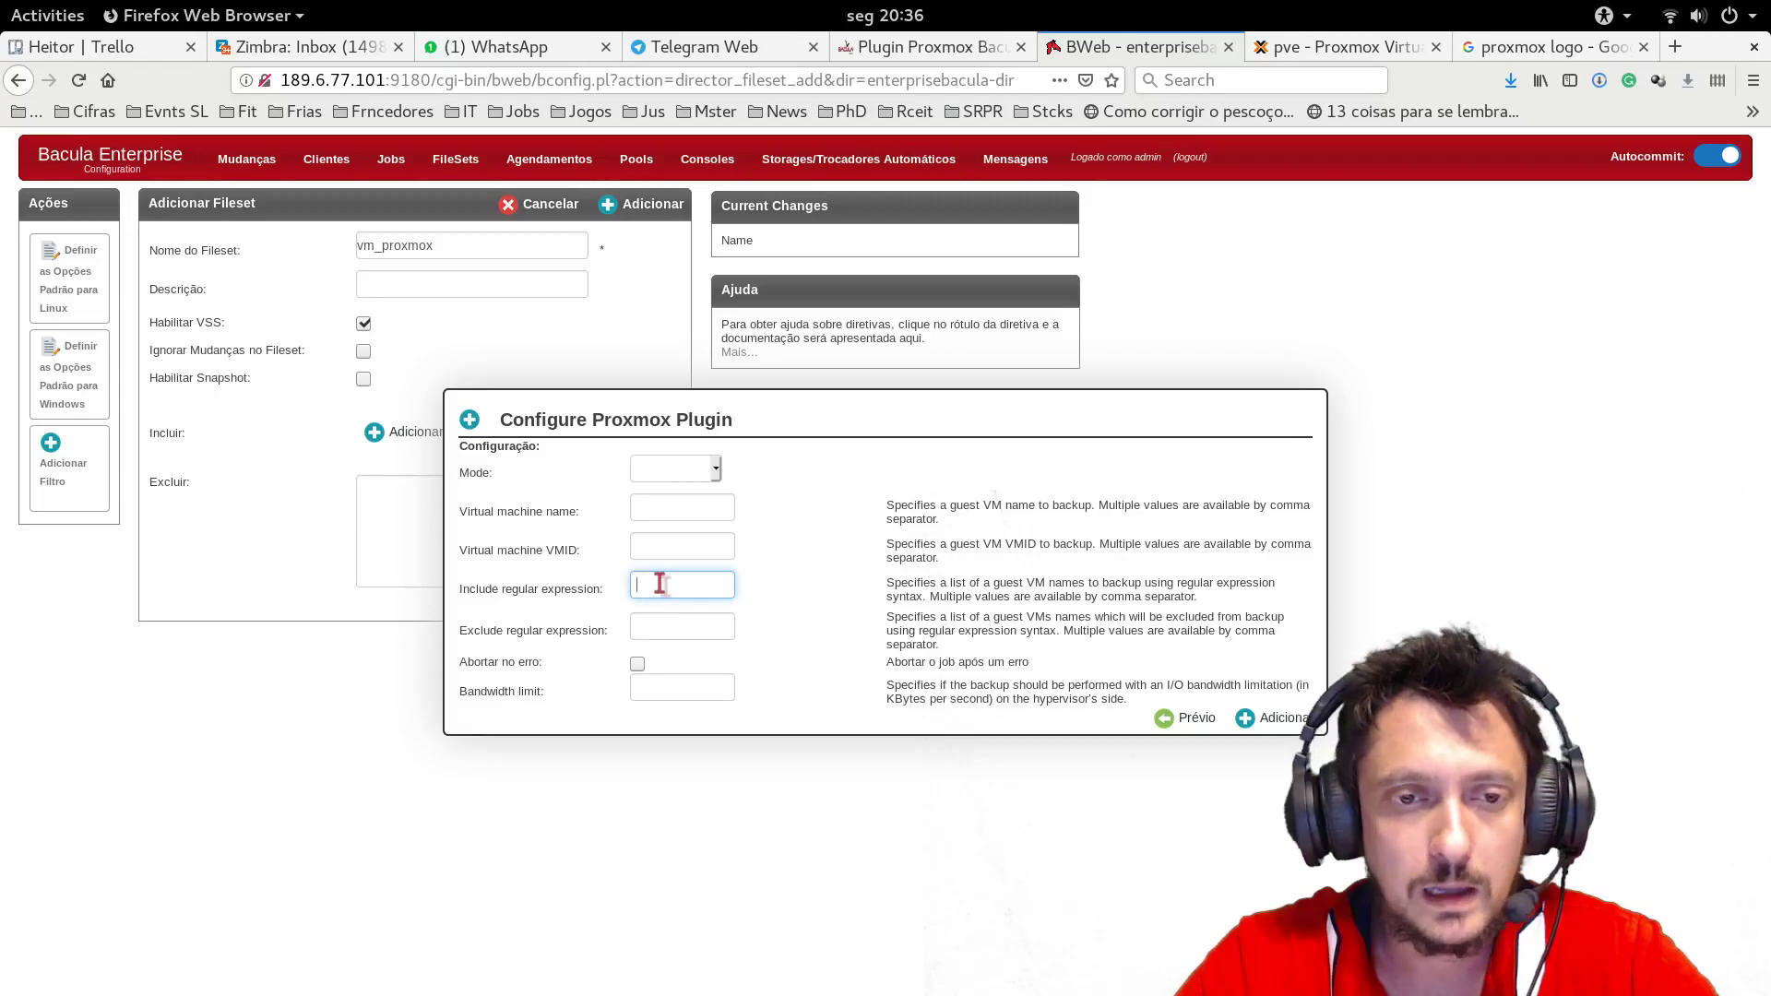
type("WinAD206")
left_click_drag(707, 584, 658, 584)
type(".*")
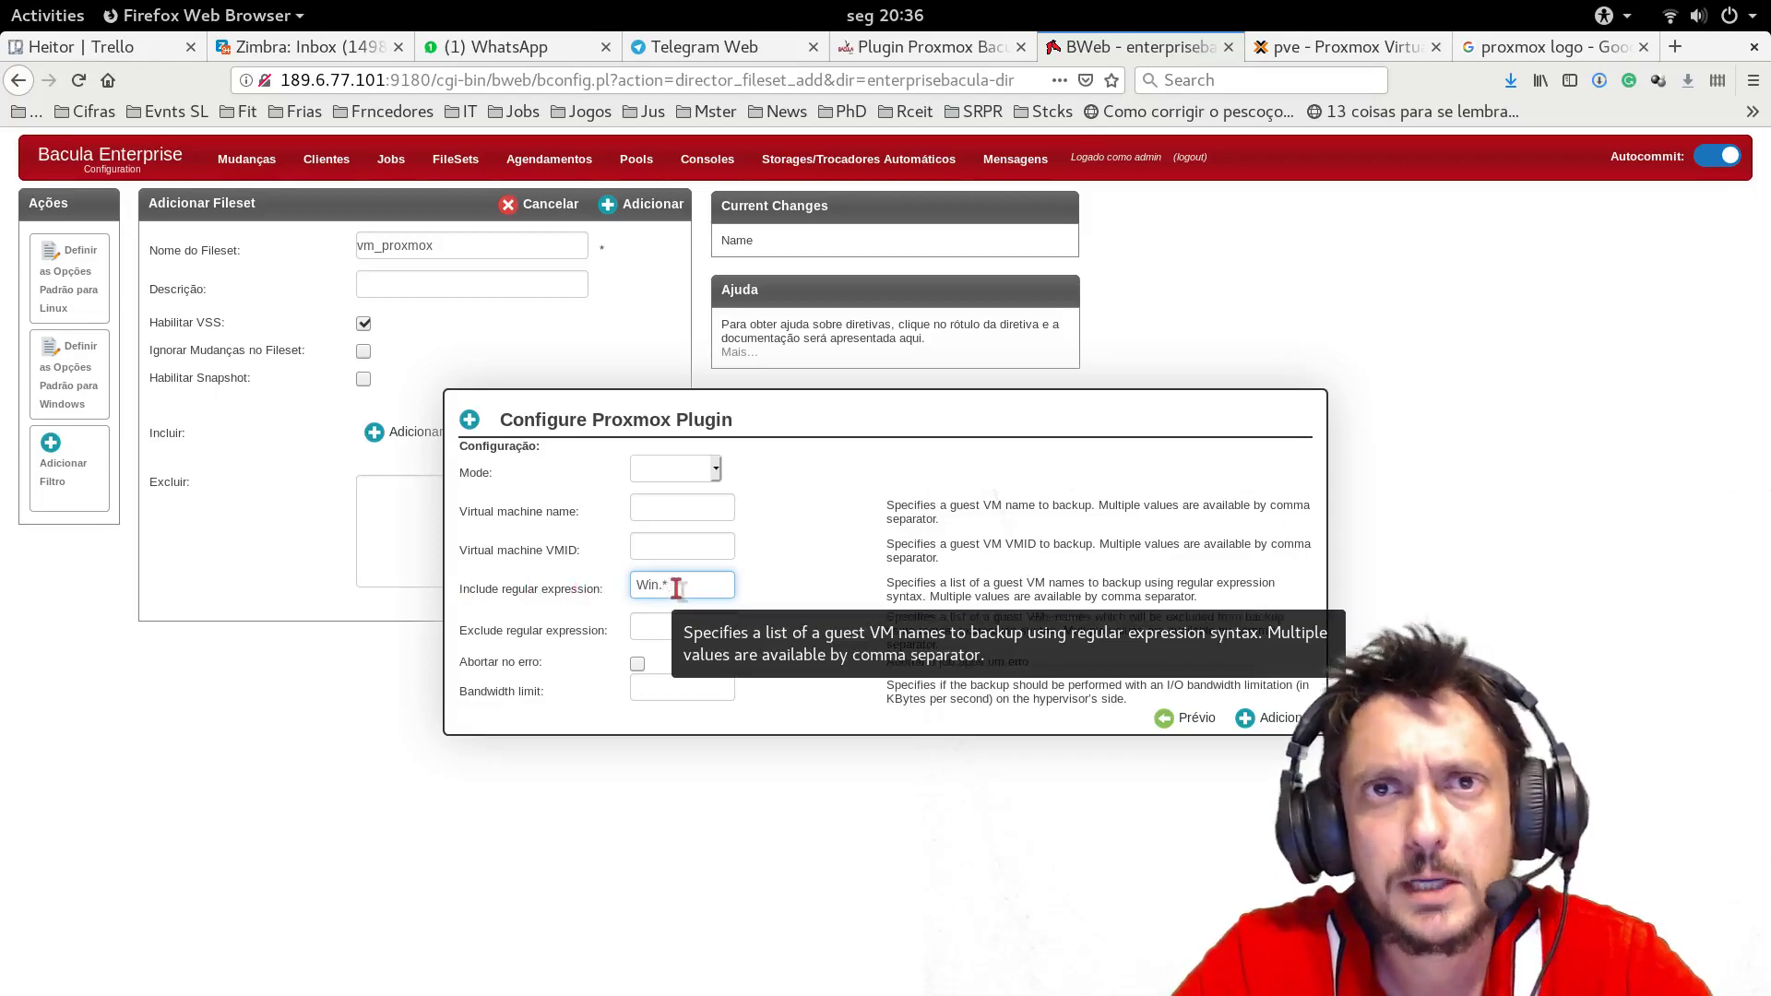
Clear the include regular expression and set the exclude regular expression to Dev.*
left_click_drag(687, 587, 607, 572)
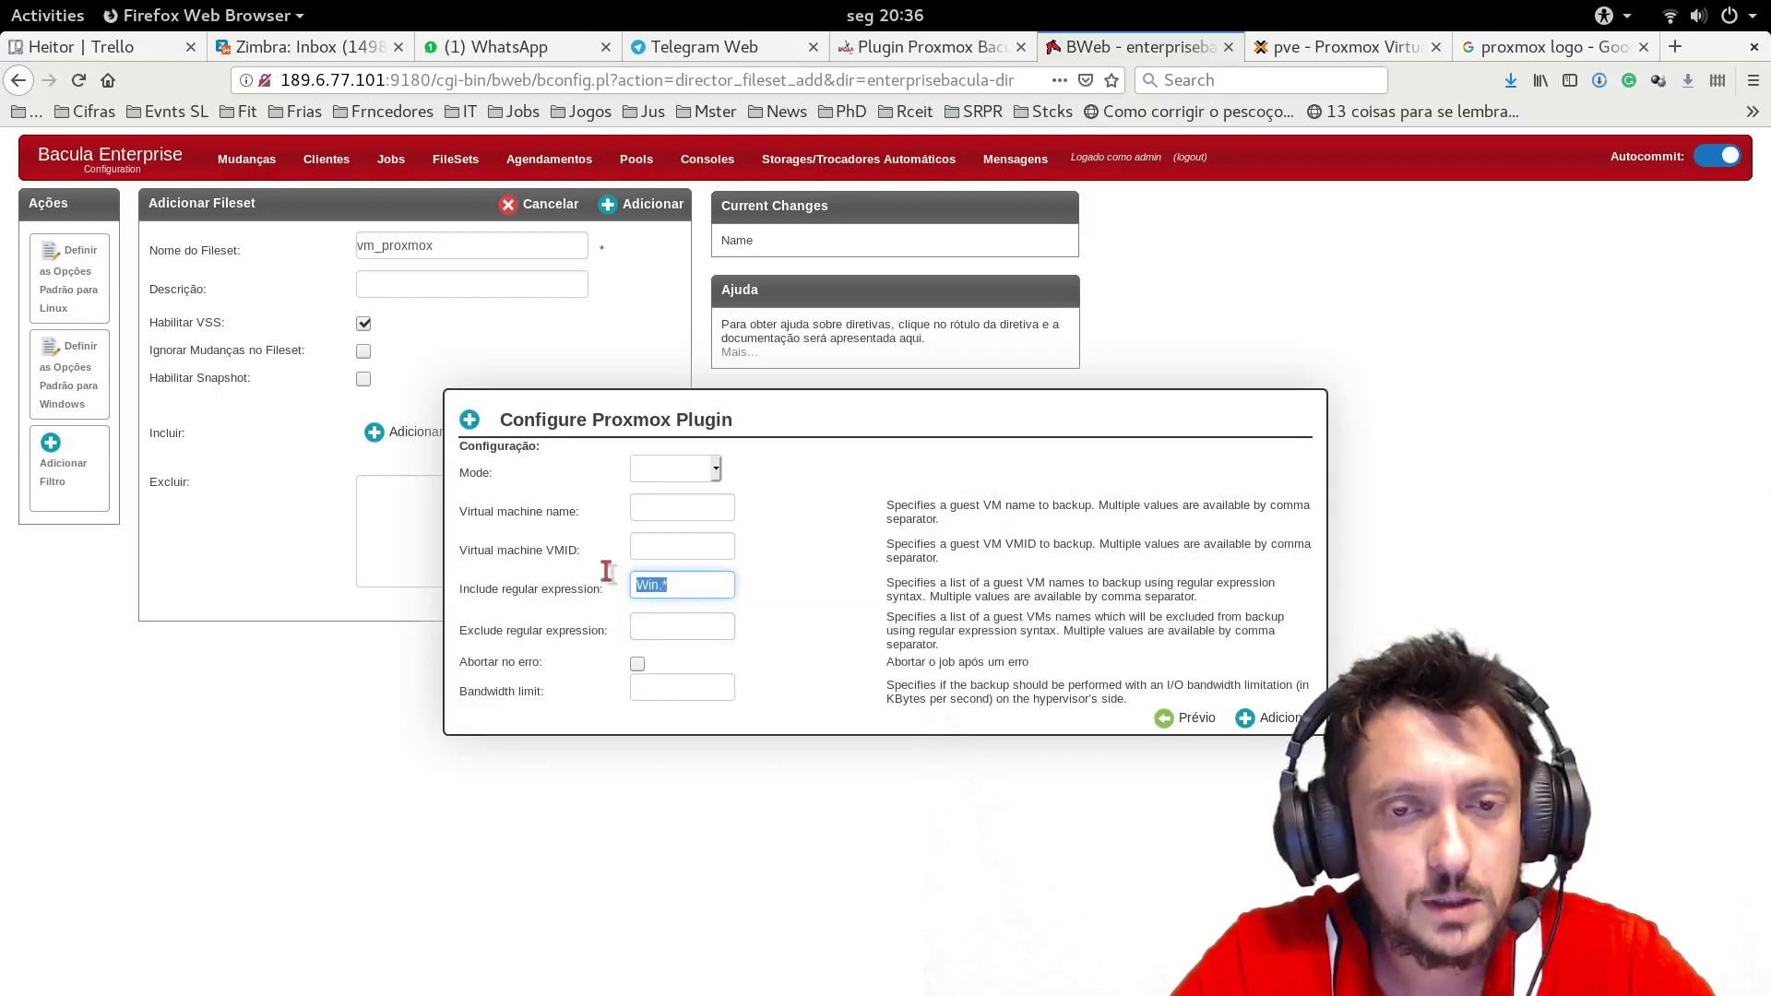
key("BackSpace")
left_click(671, 625)
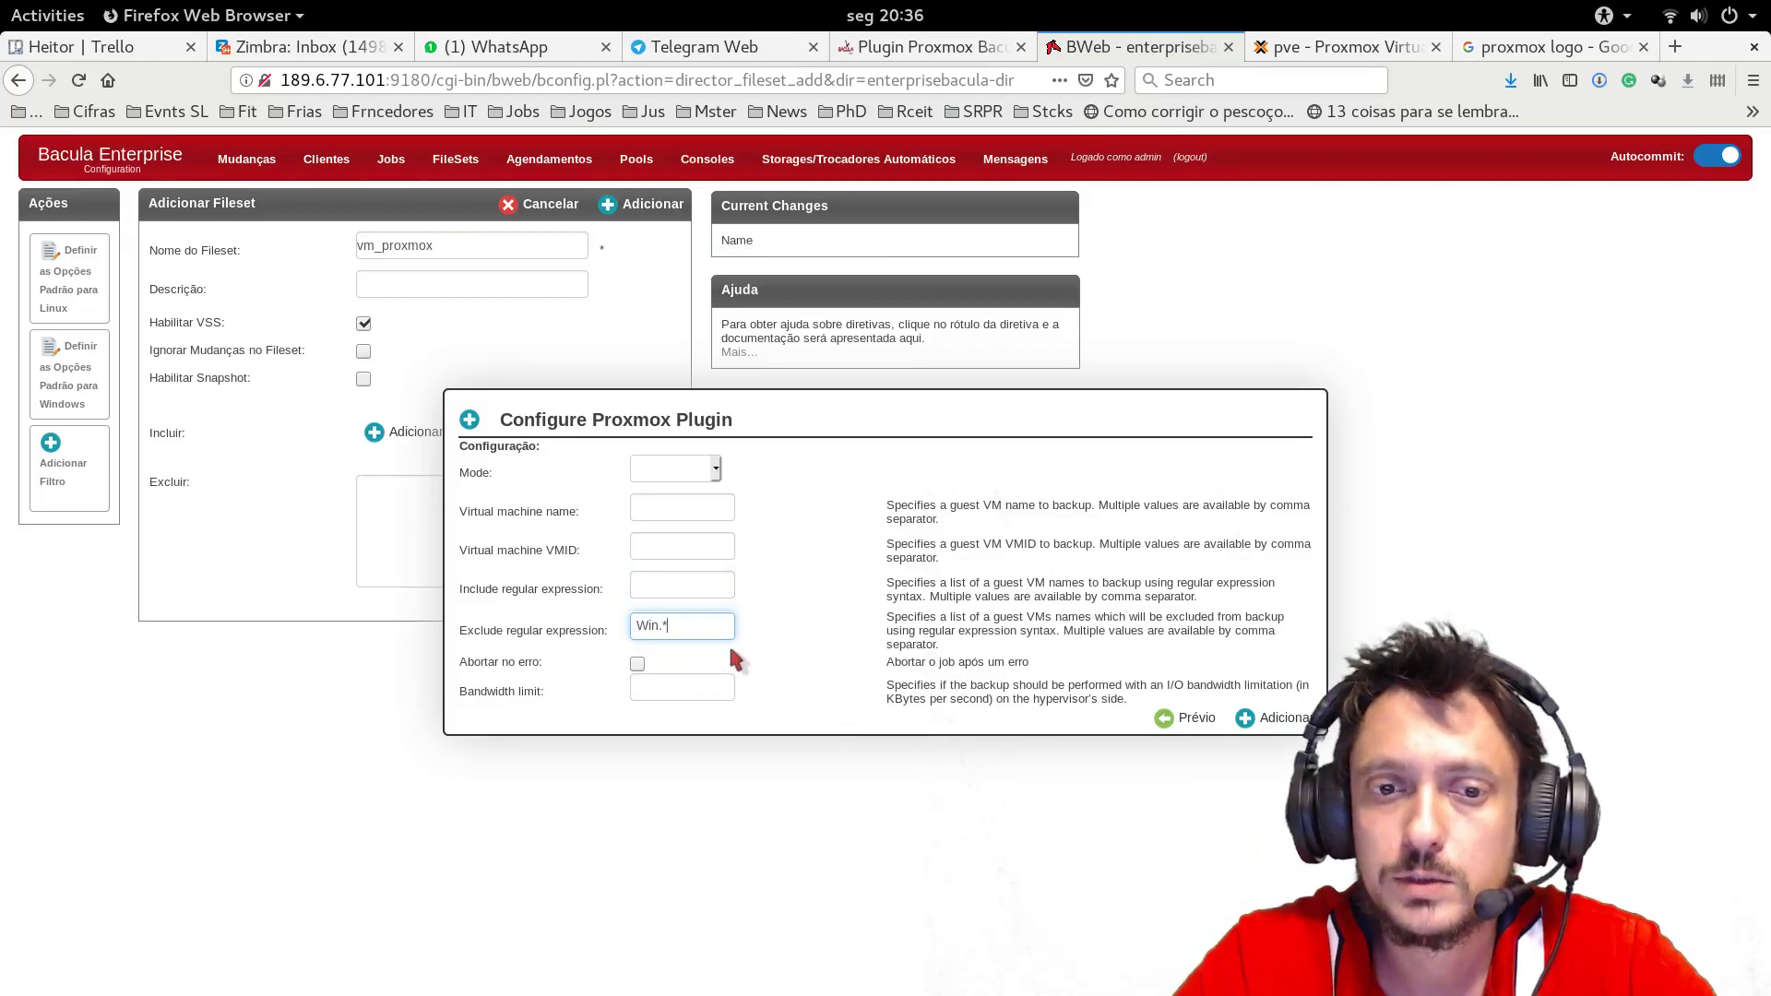
left_click_drag(657, 627, 629, 625)
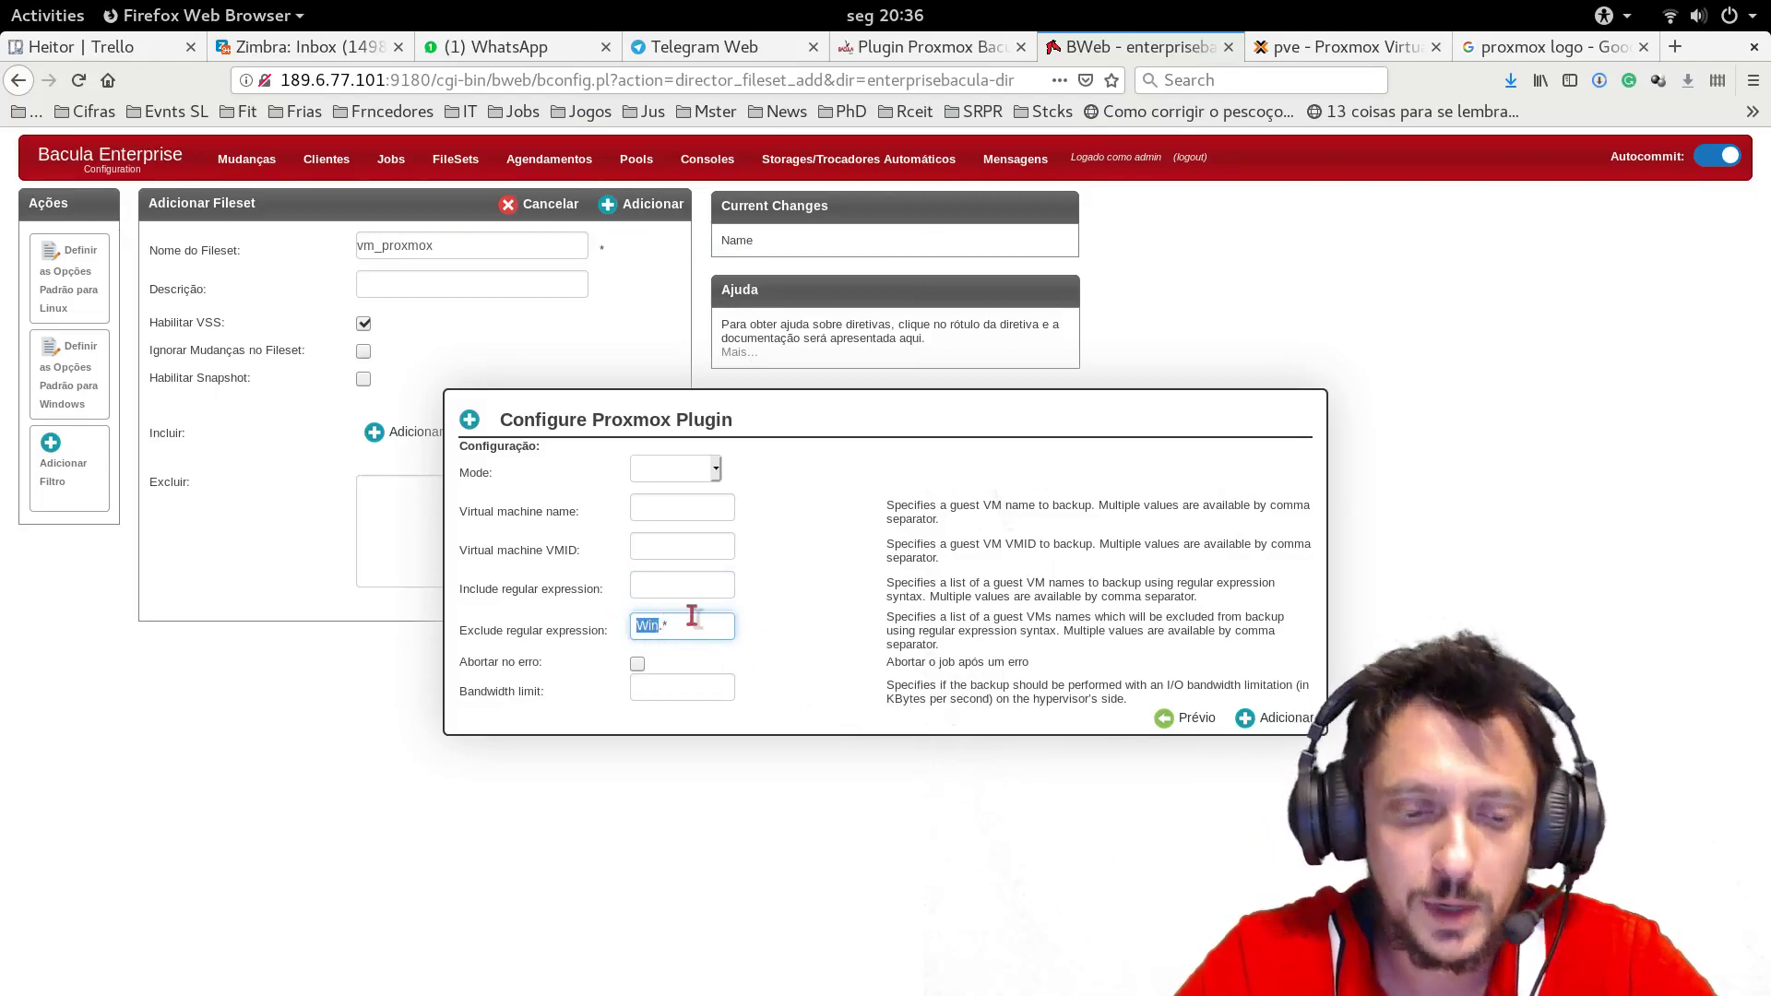
type("Dev")
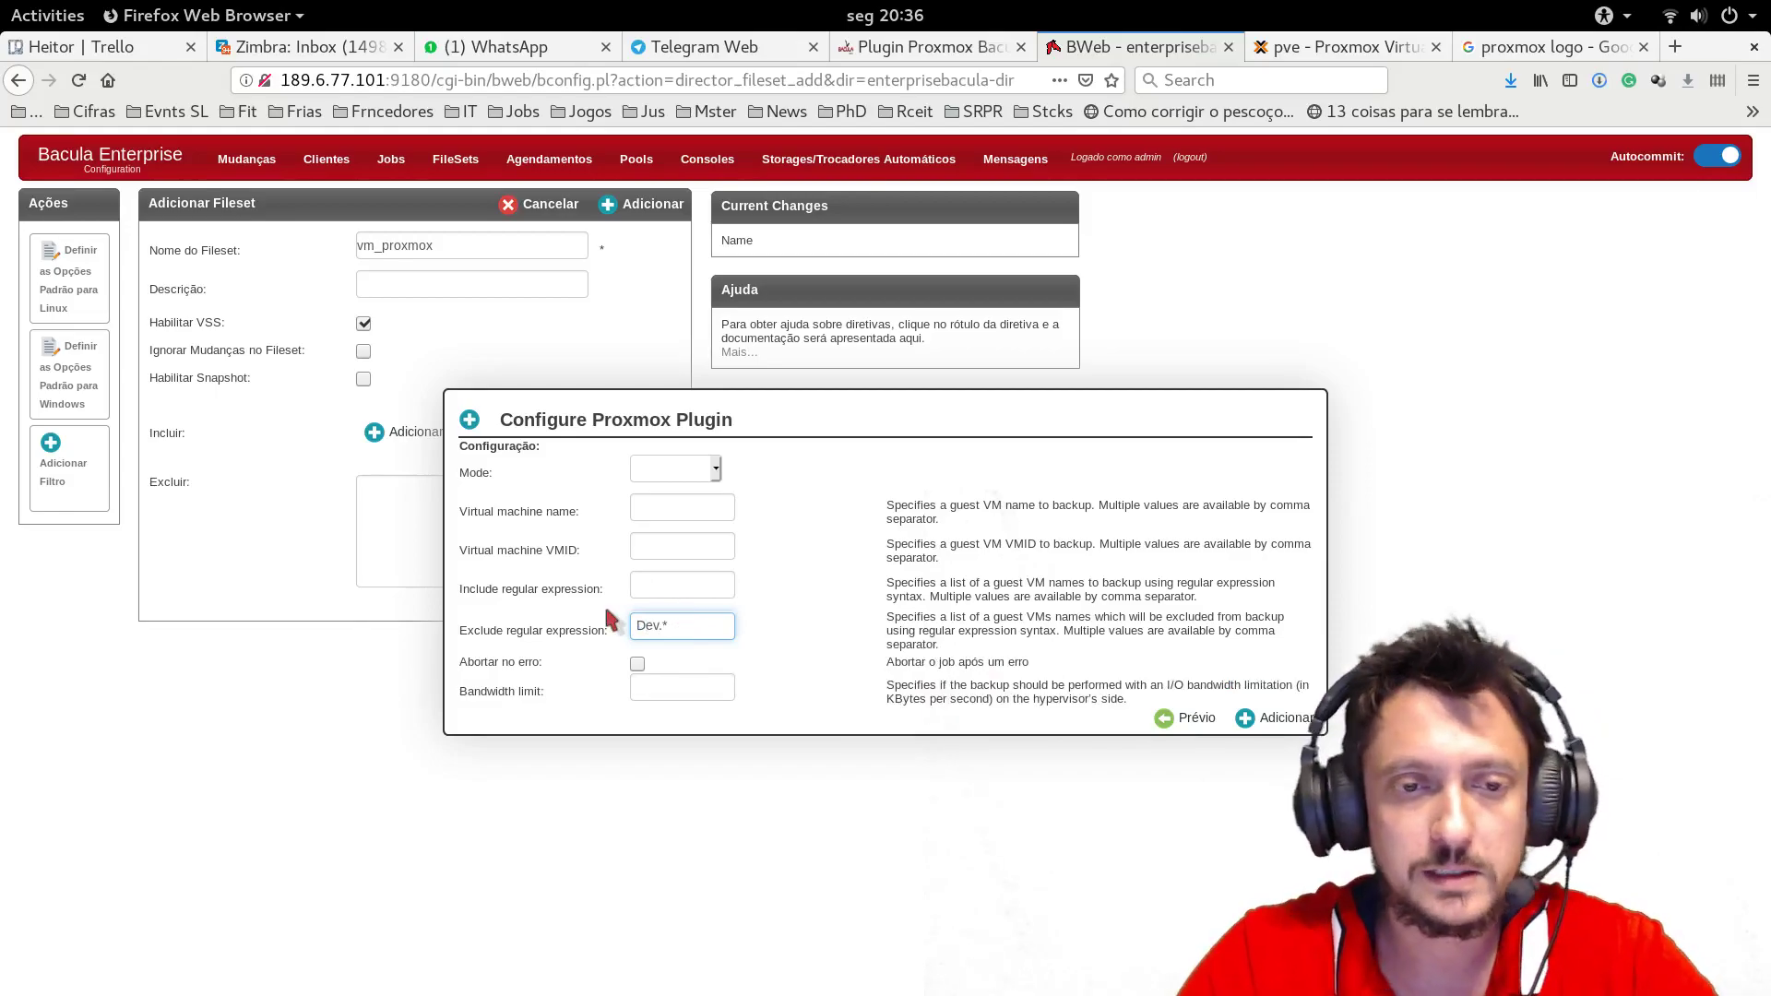
Try the abort-on-error option, disable it again, and clear the exclude regular expression
left_click(637, 664)
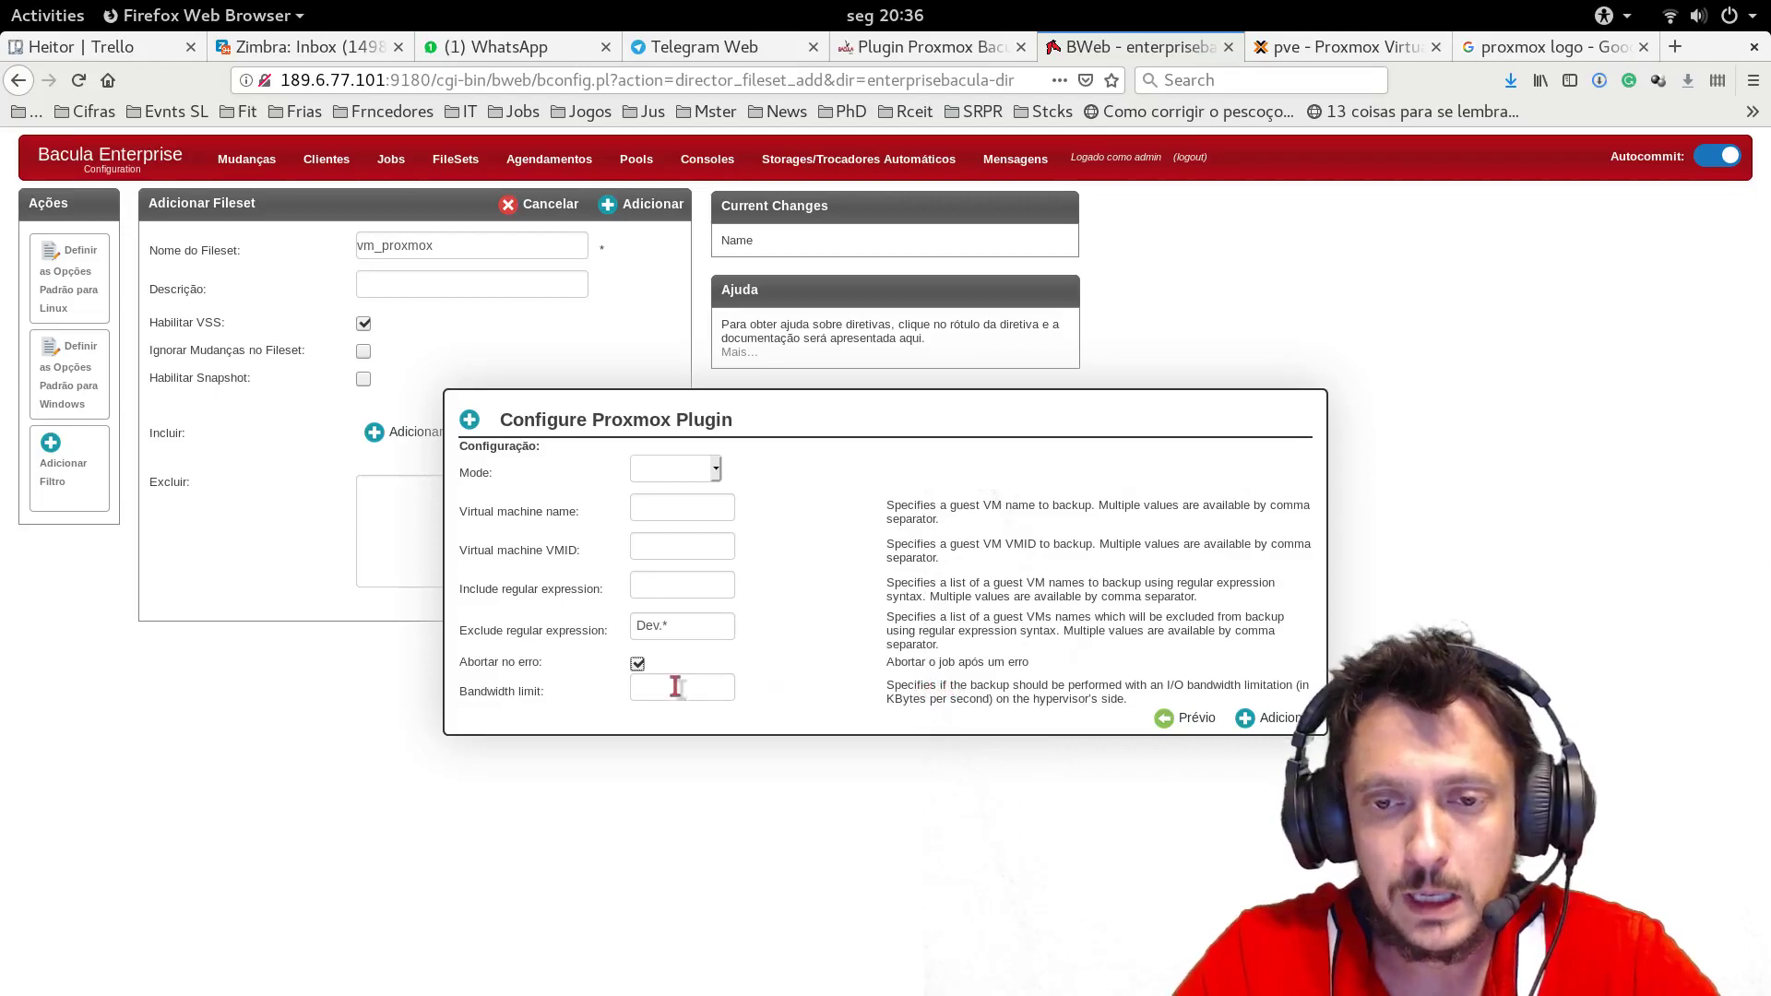
left_click(641, 687)
left_click(638, 664)
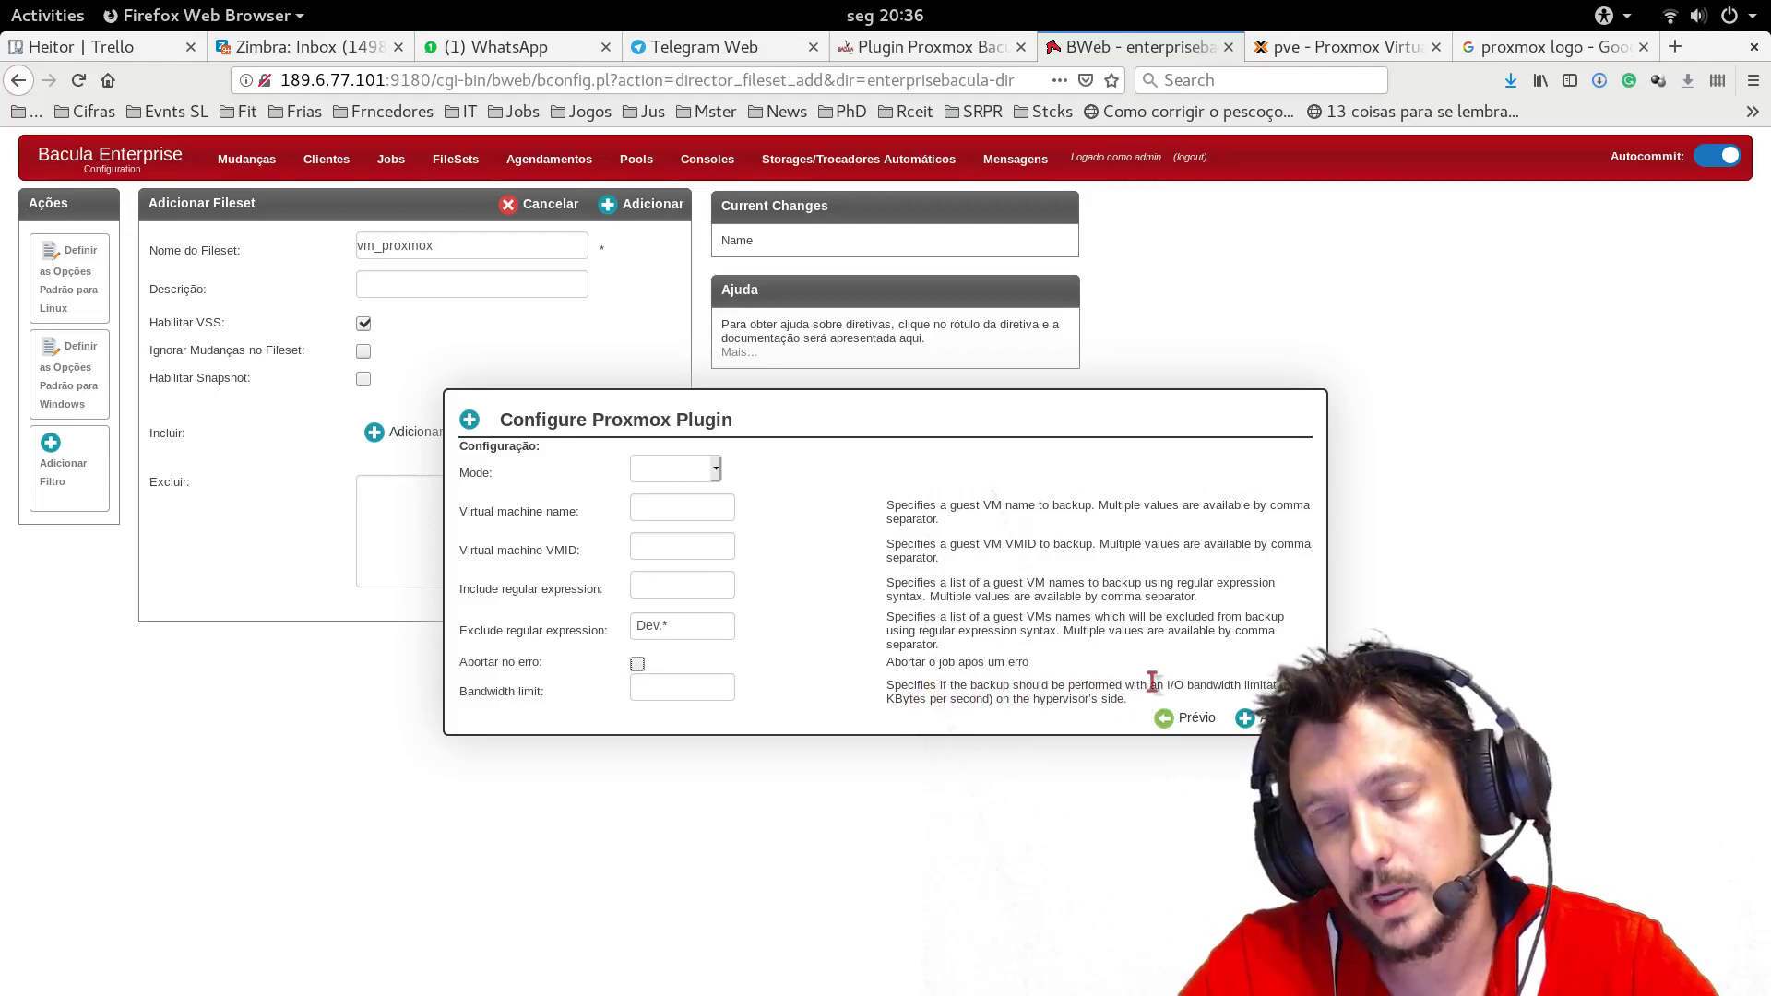
left_click_drag(680, 625, 617, 623)
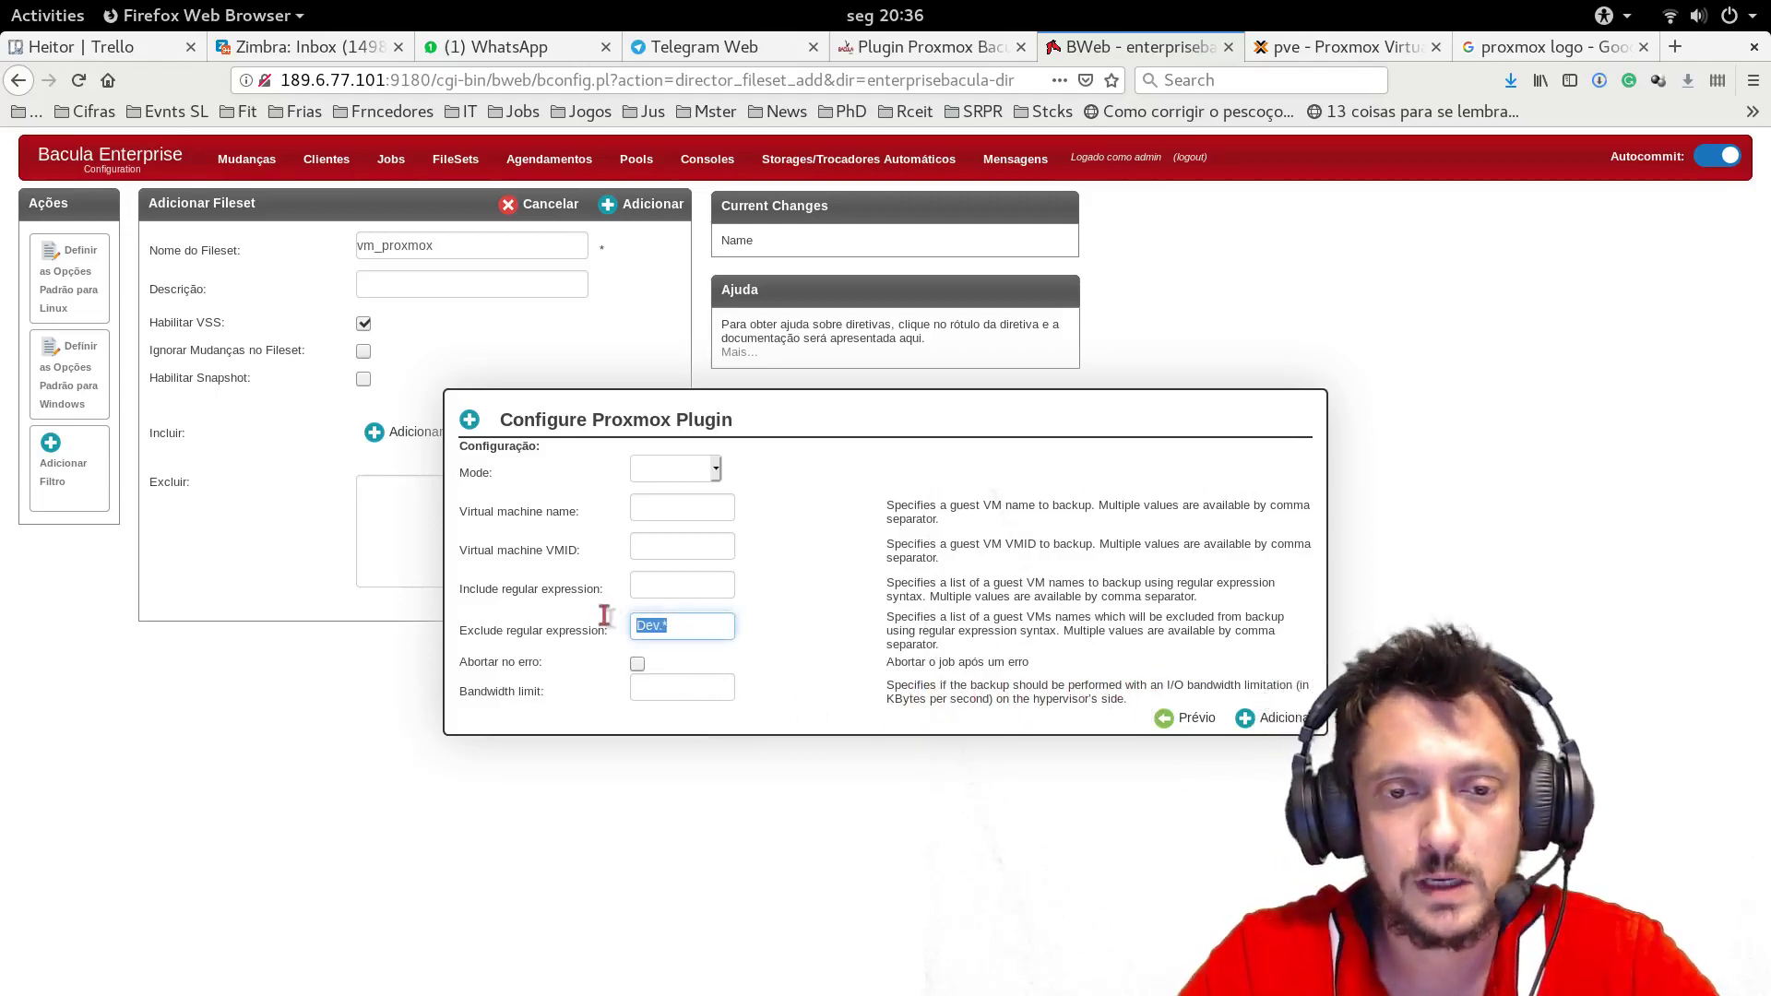
key("BackSpace")
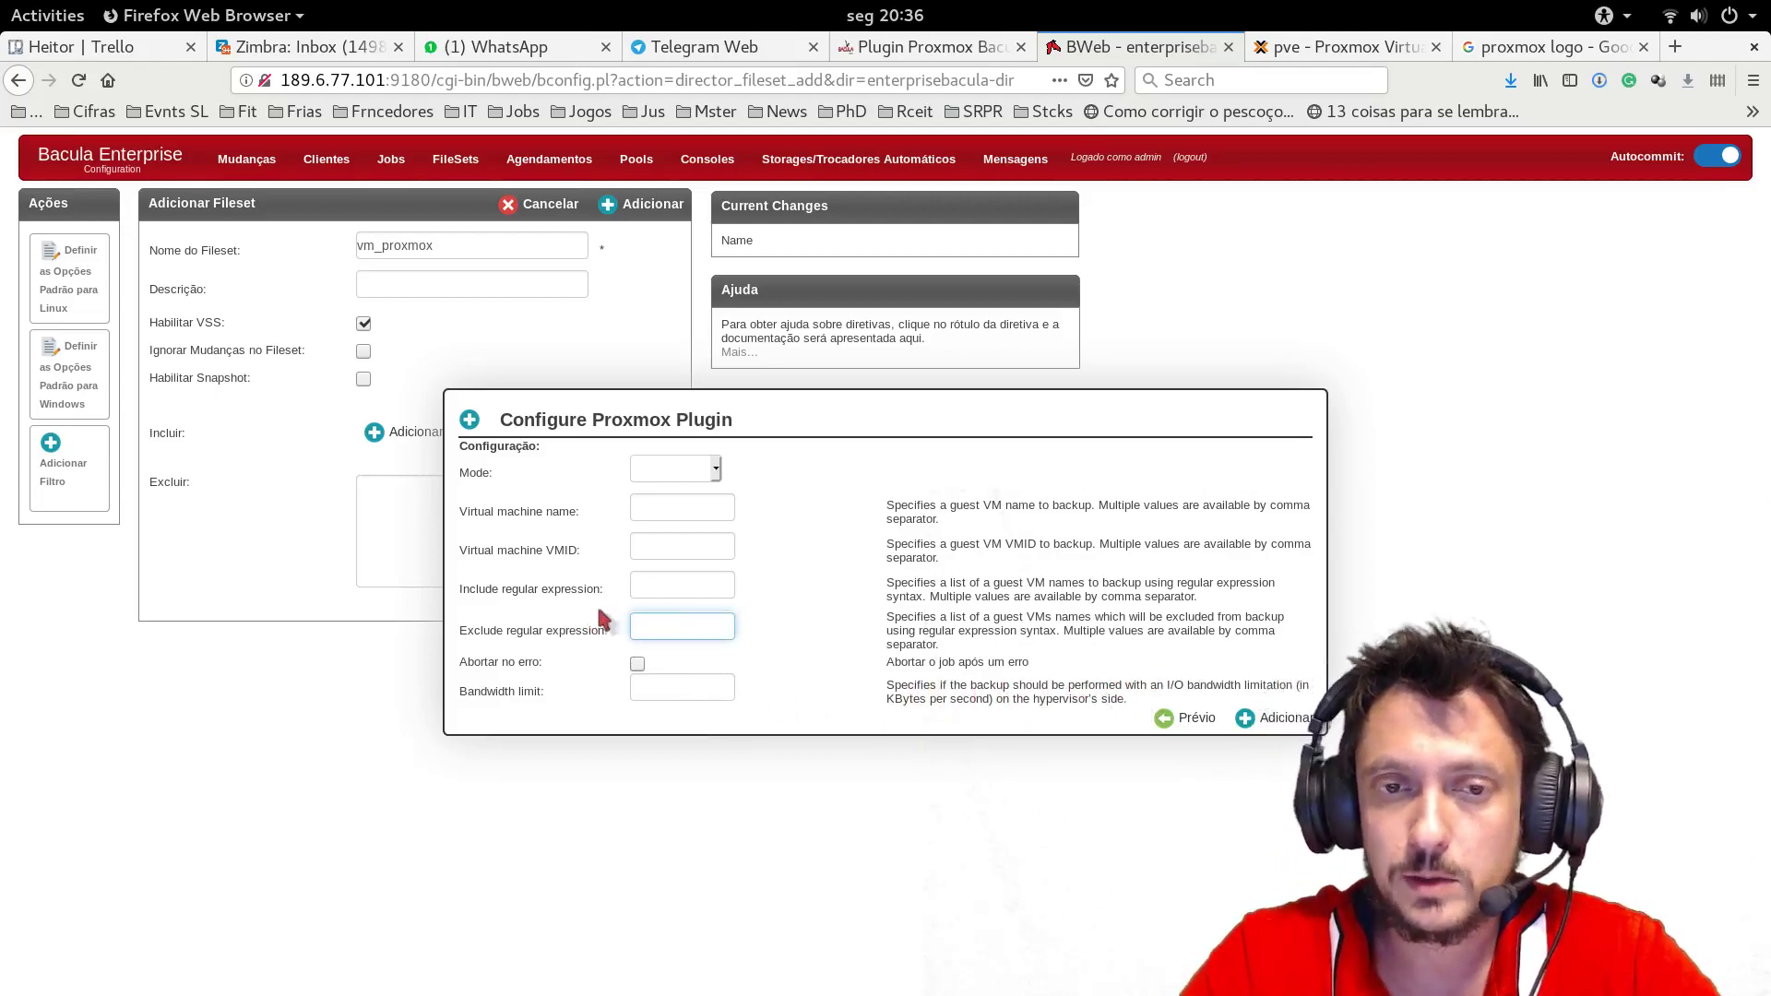
Add the empty Proxmox entry to the plugin list and delete it again together with the blank line above the WinAD206 entry
left_click(1304, 716)
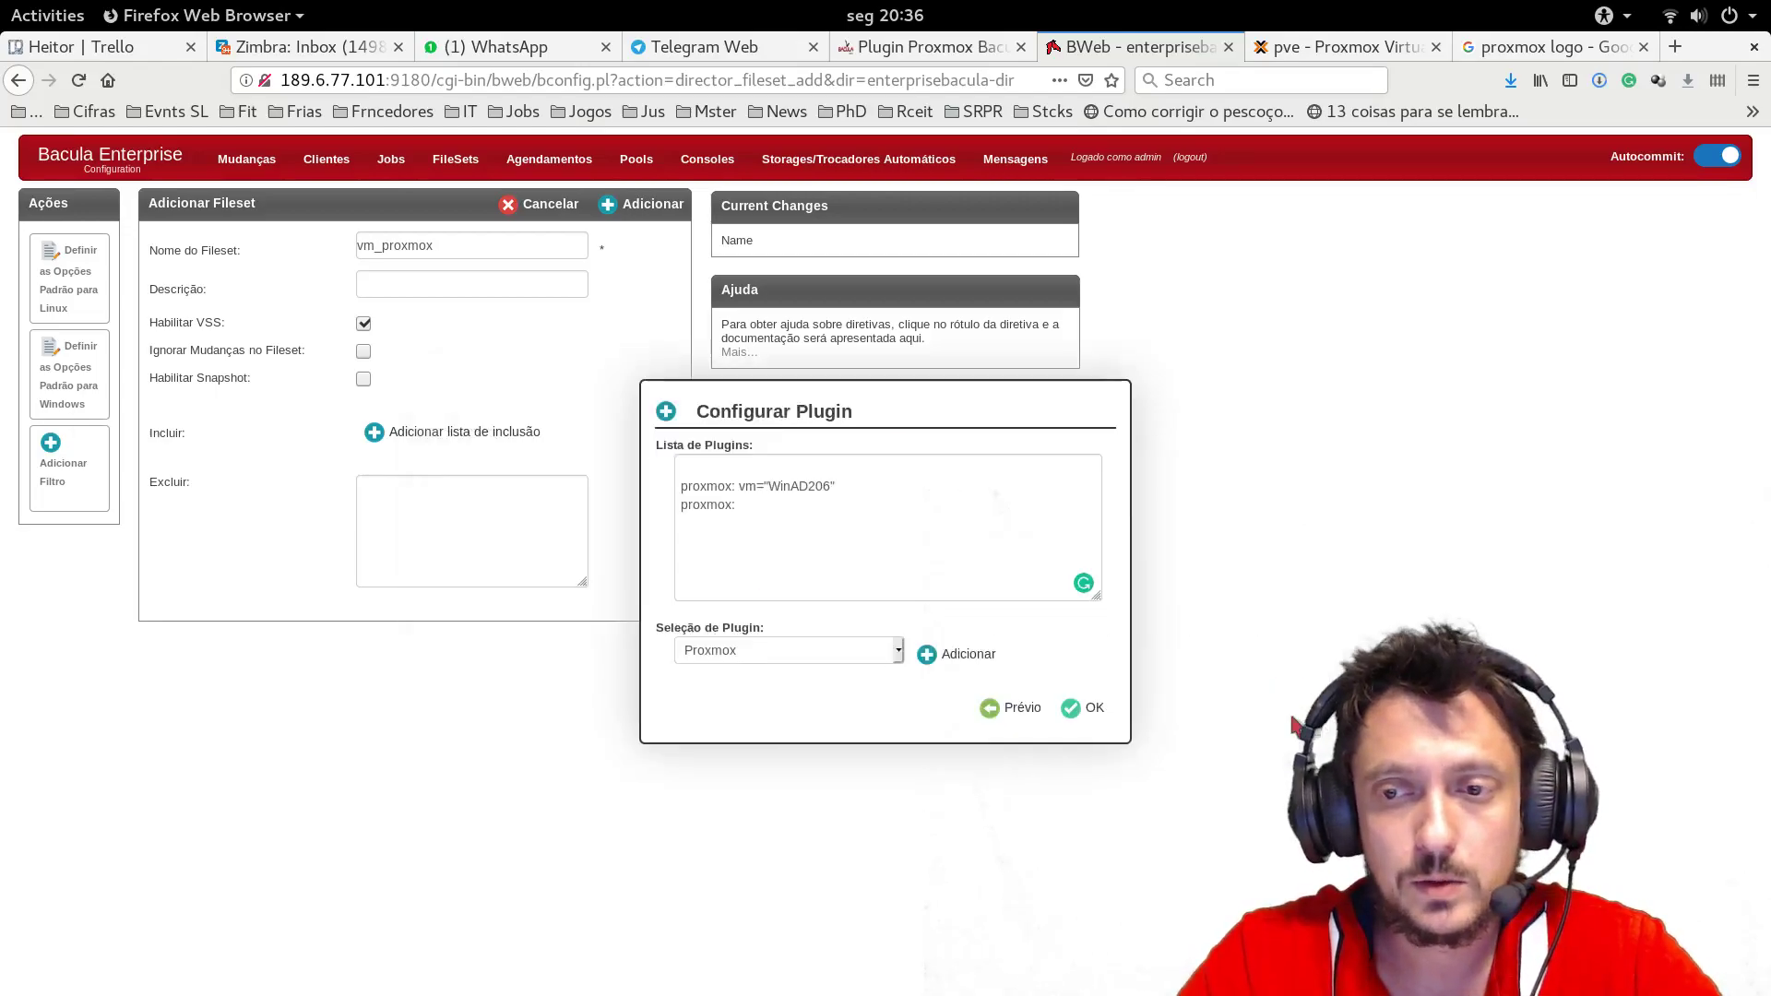
left_click_drag(753, 503, 666, 503)
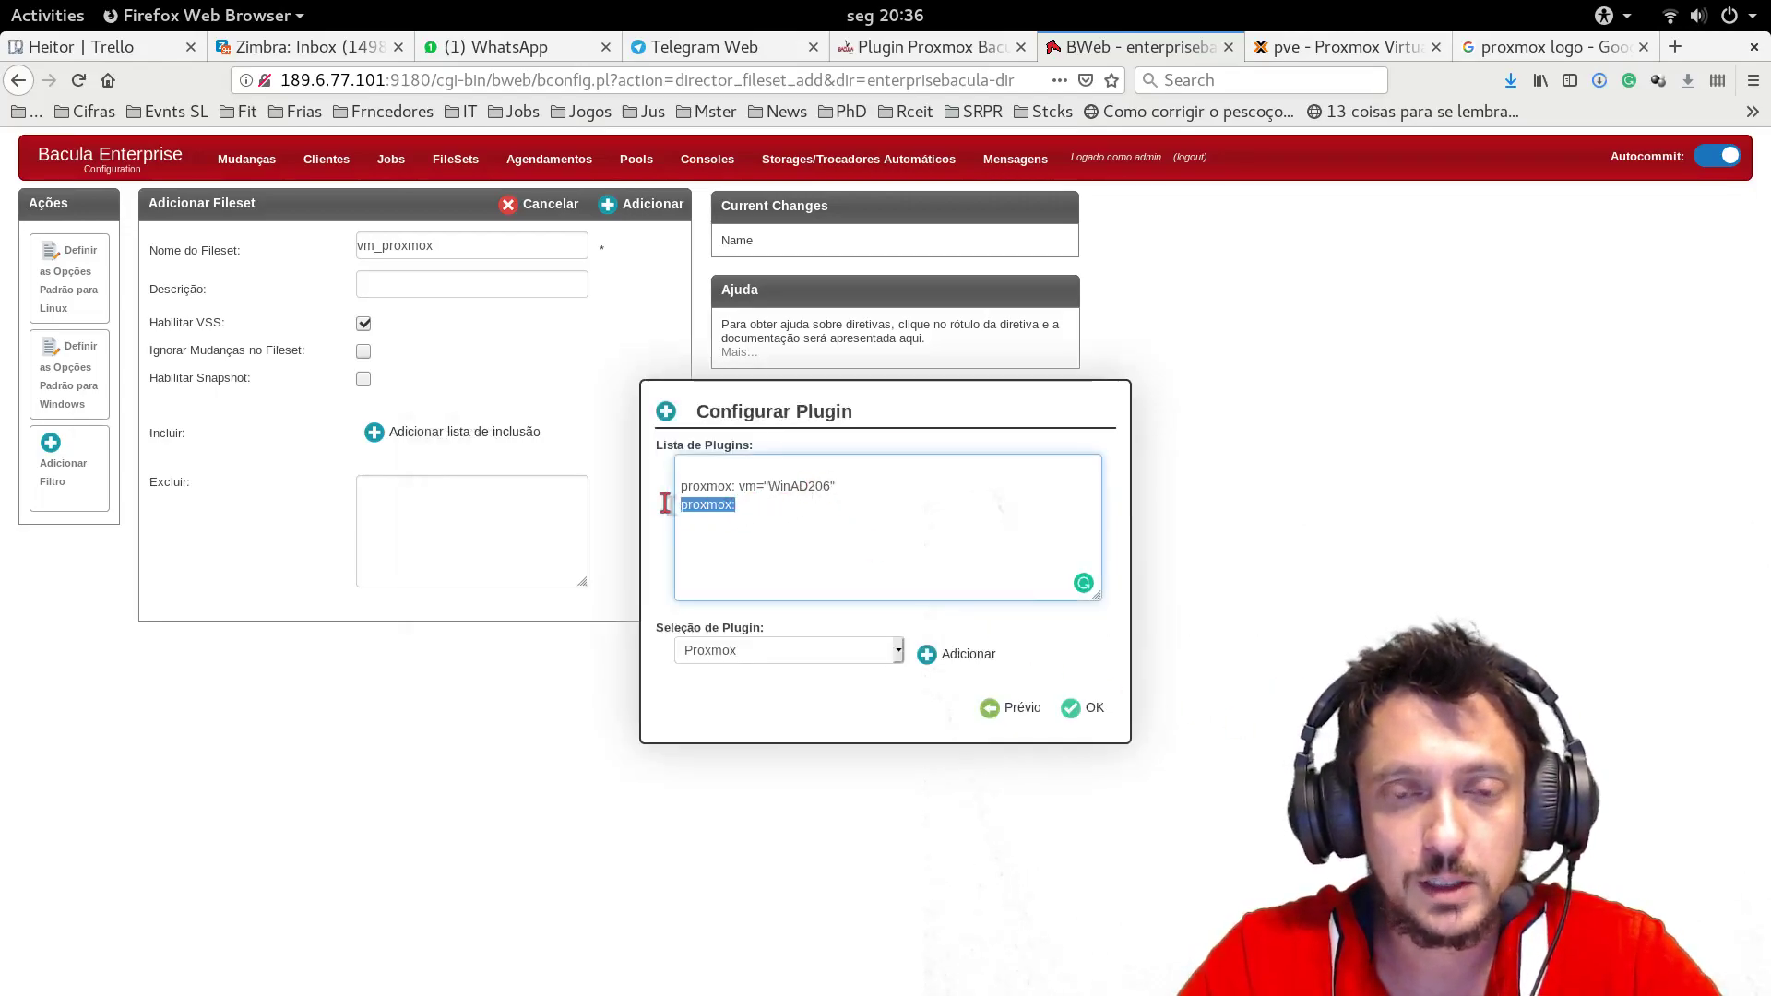
key("BackSpace")
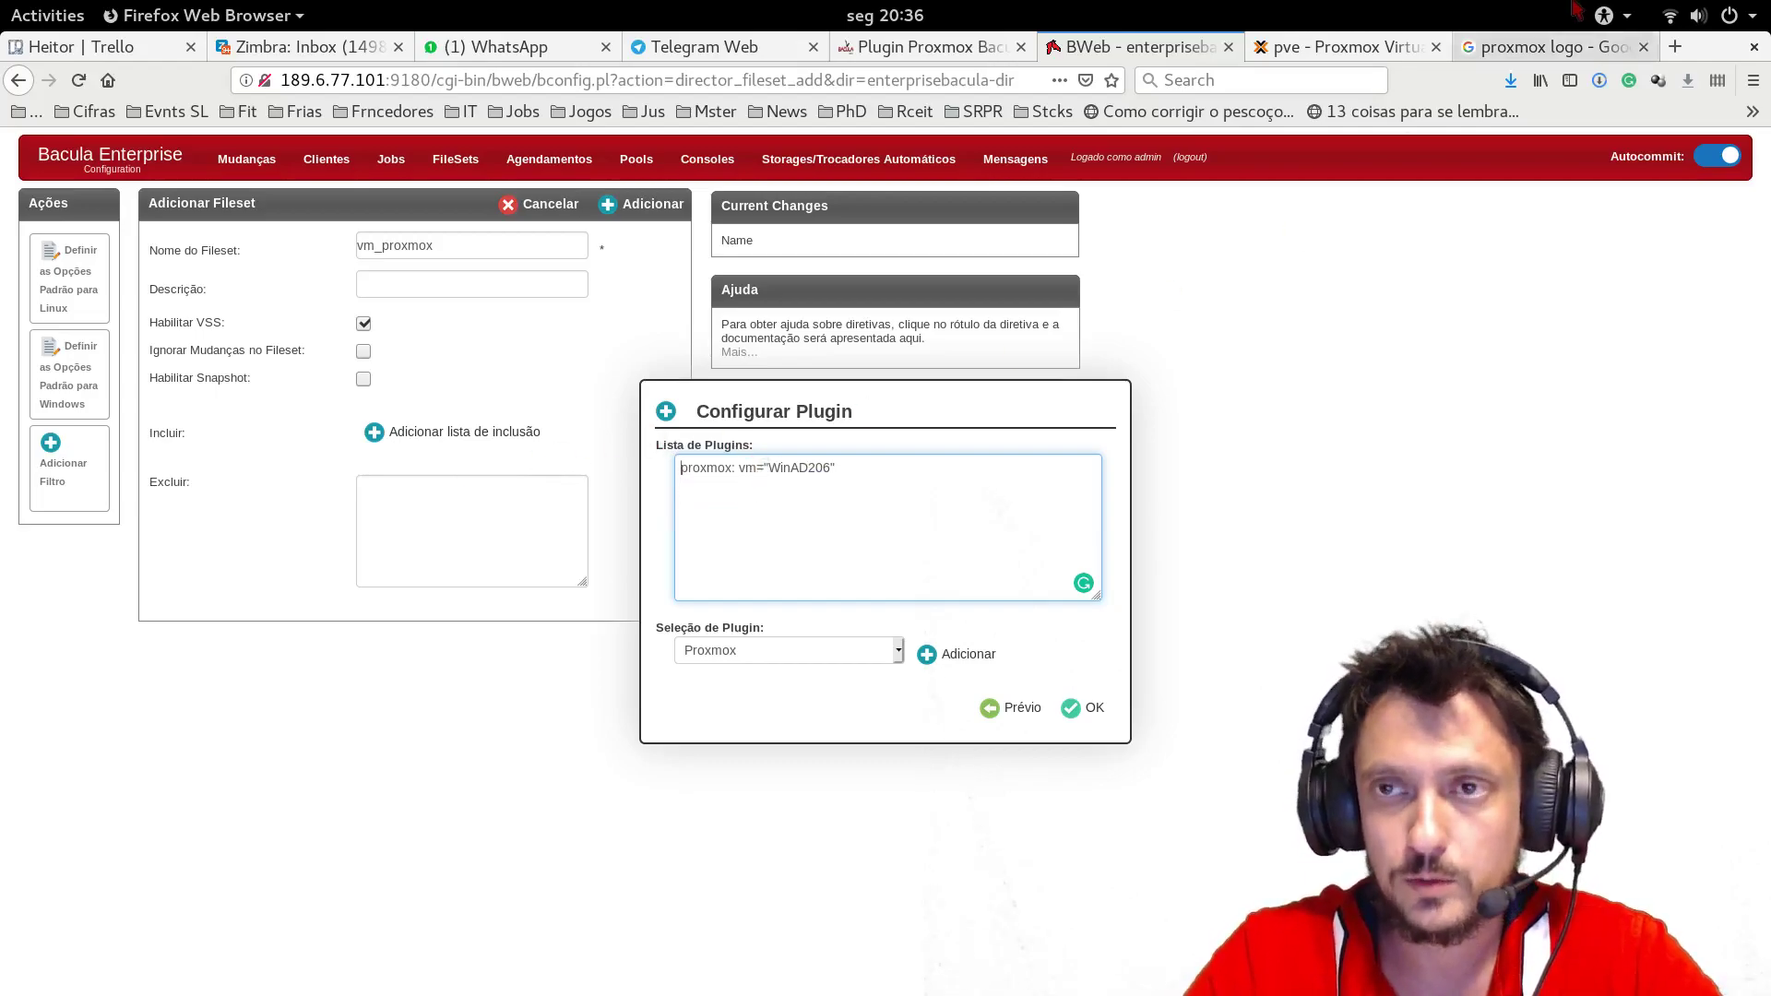
Switch to the Proxmox web interface and copy the name centos7minimum212 of virtual machine 104
left_click(1342, 46)
left_click(106, 326)
left_click_drag(504, 183, 423, 185)
right_click(422, 183)
left_click(462, 194)
Return to BWeb, replace WinAD206 with centos7minimum212 in the Proxmox plugin entry, and accept the plugin list
left_click(1138, 46)
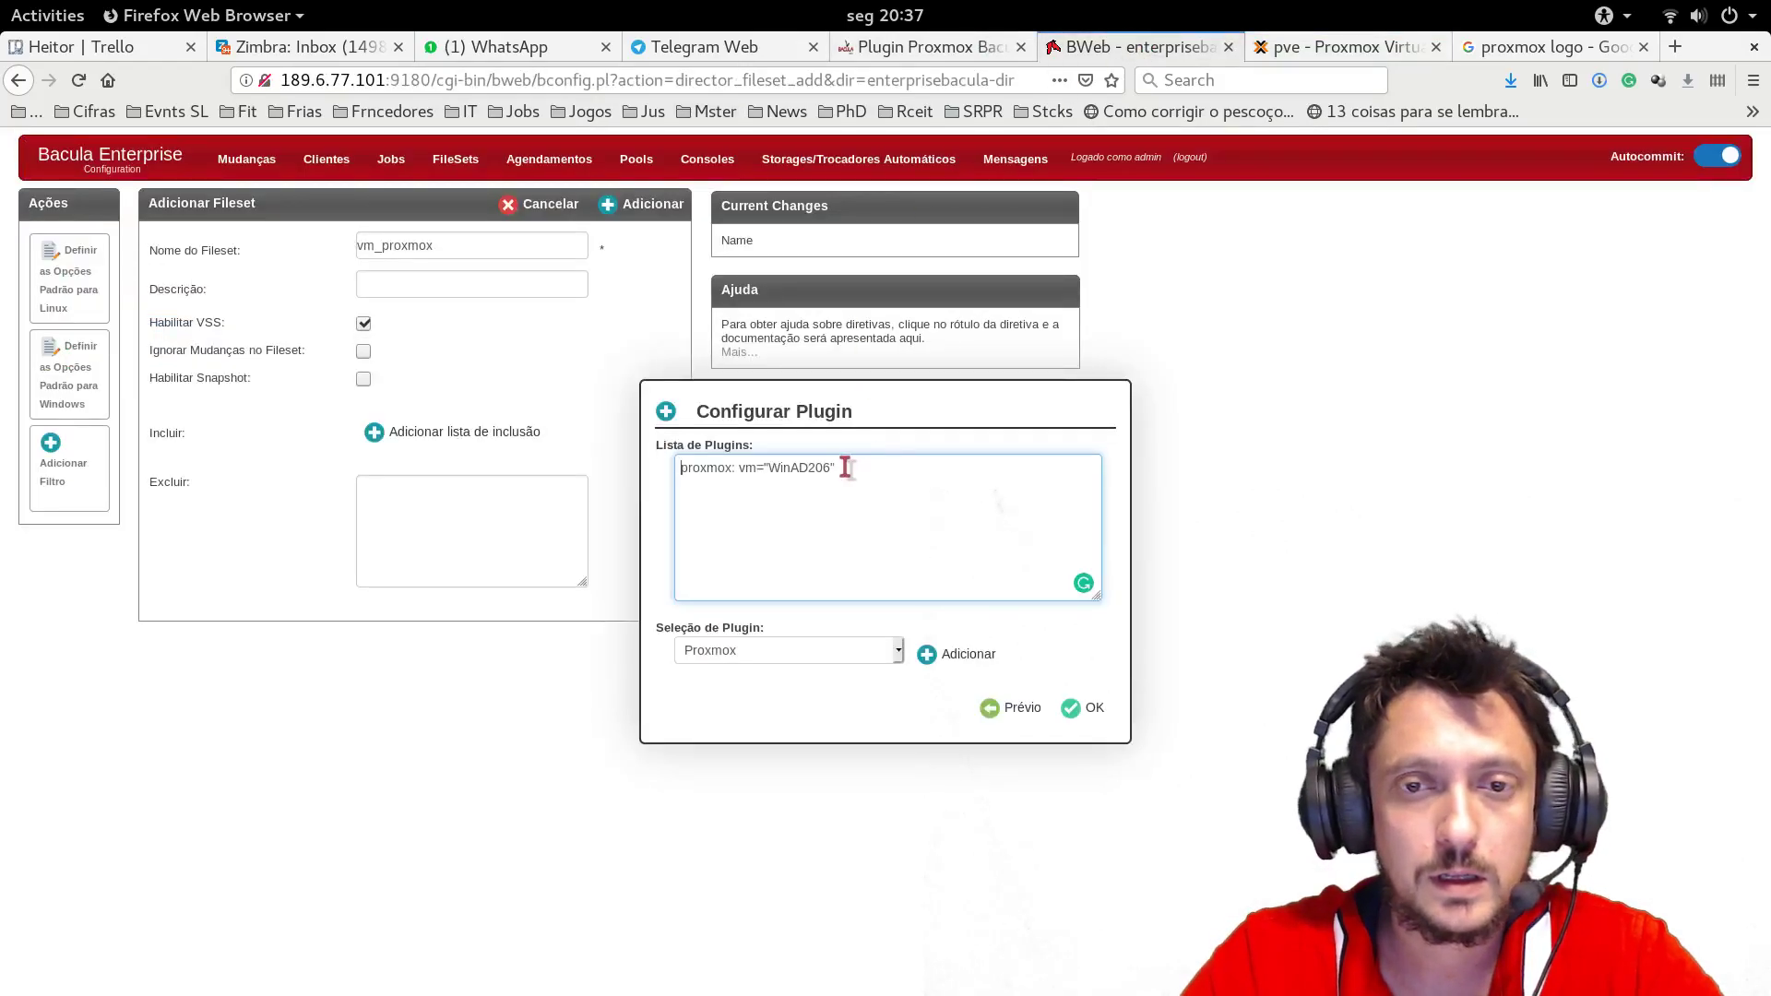
mouse_move(790, 466)
left_mouse_down()
mouse_move(836, 461)
mouse_move(770, 467)
left_mouse_up()
key("ctrl+v")
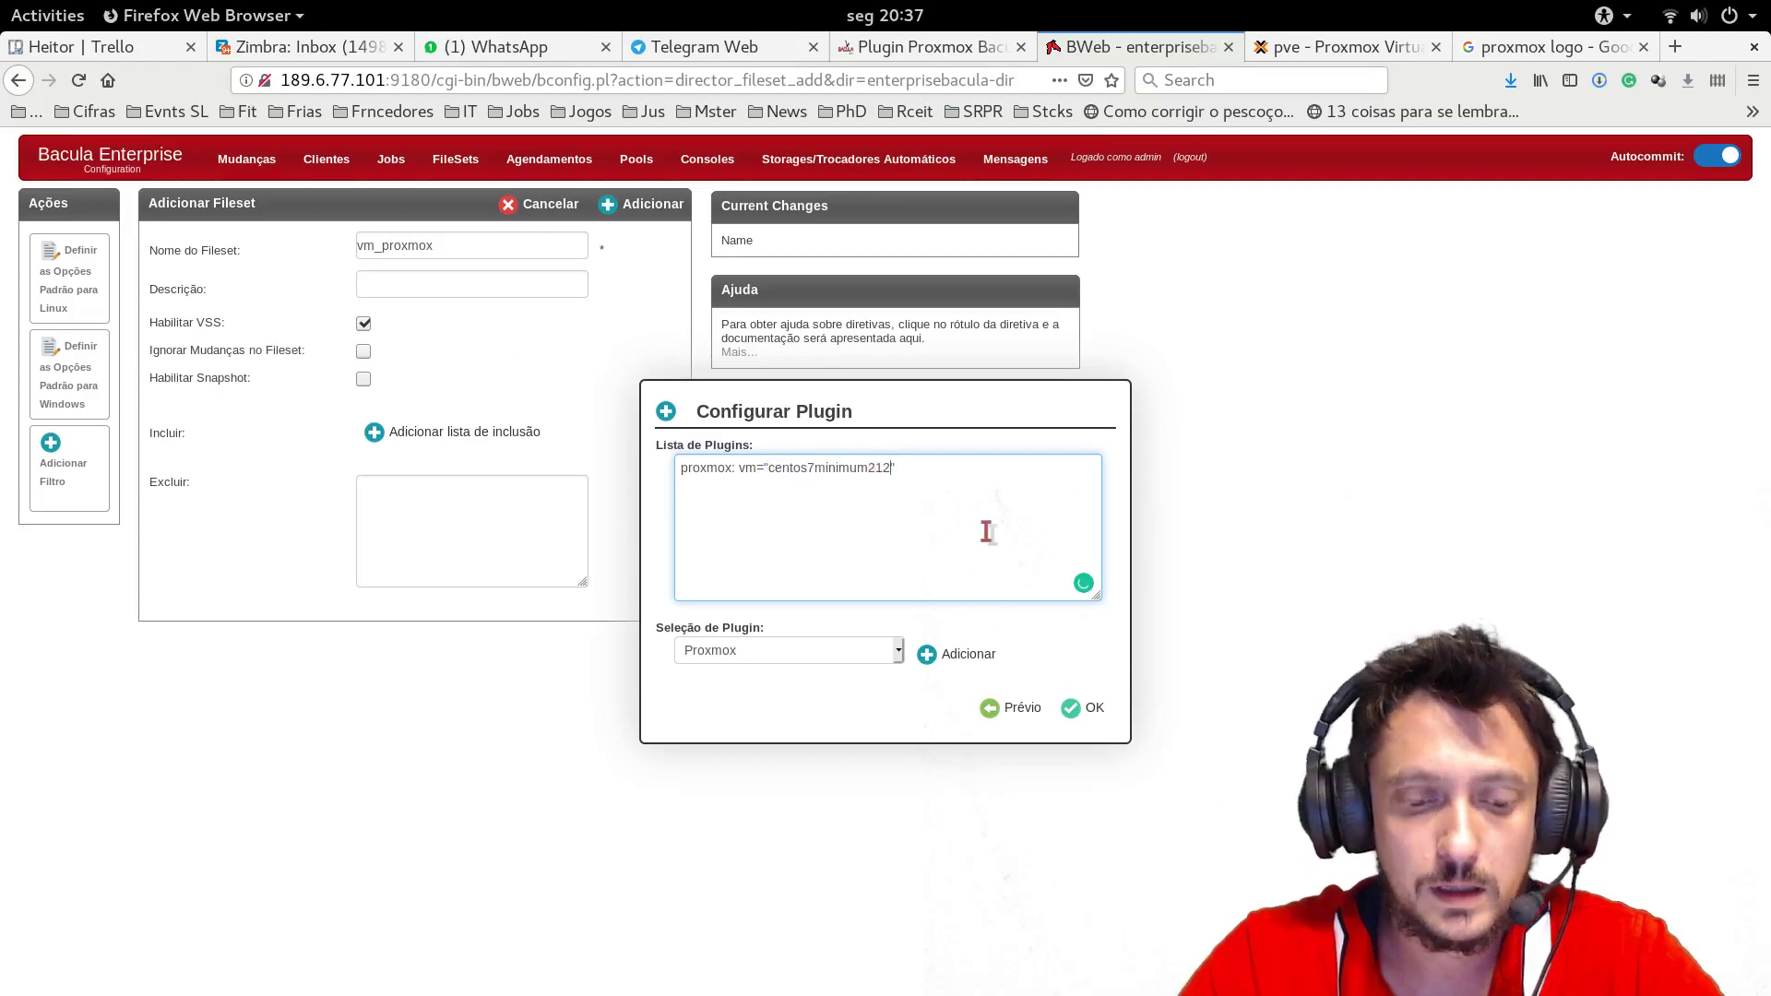
left_click(1093, 708)
Set the include options to MD5 signature, LZO compression and BothSides deduplication, and save the vm_proxmox fileset
left_click(1132, 840)
left_click(849, 423)
left_click(824, 482)
left_click(1122, 421)
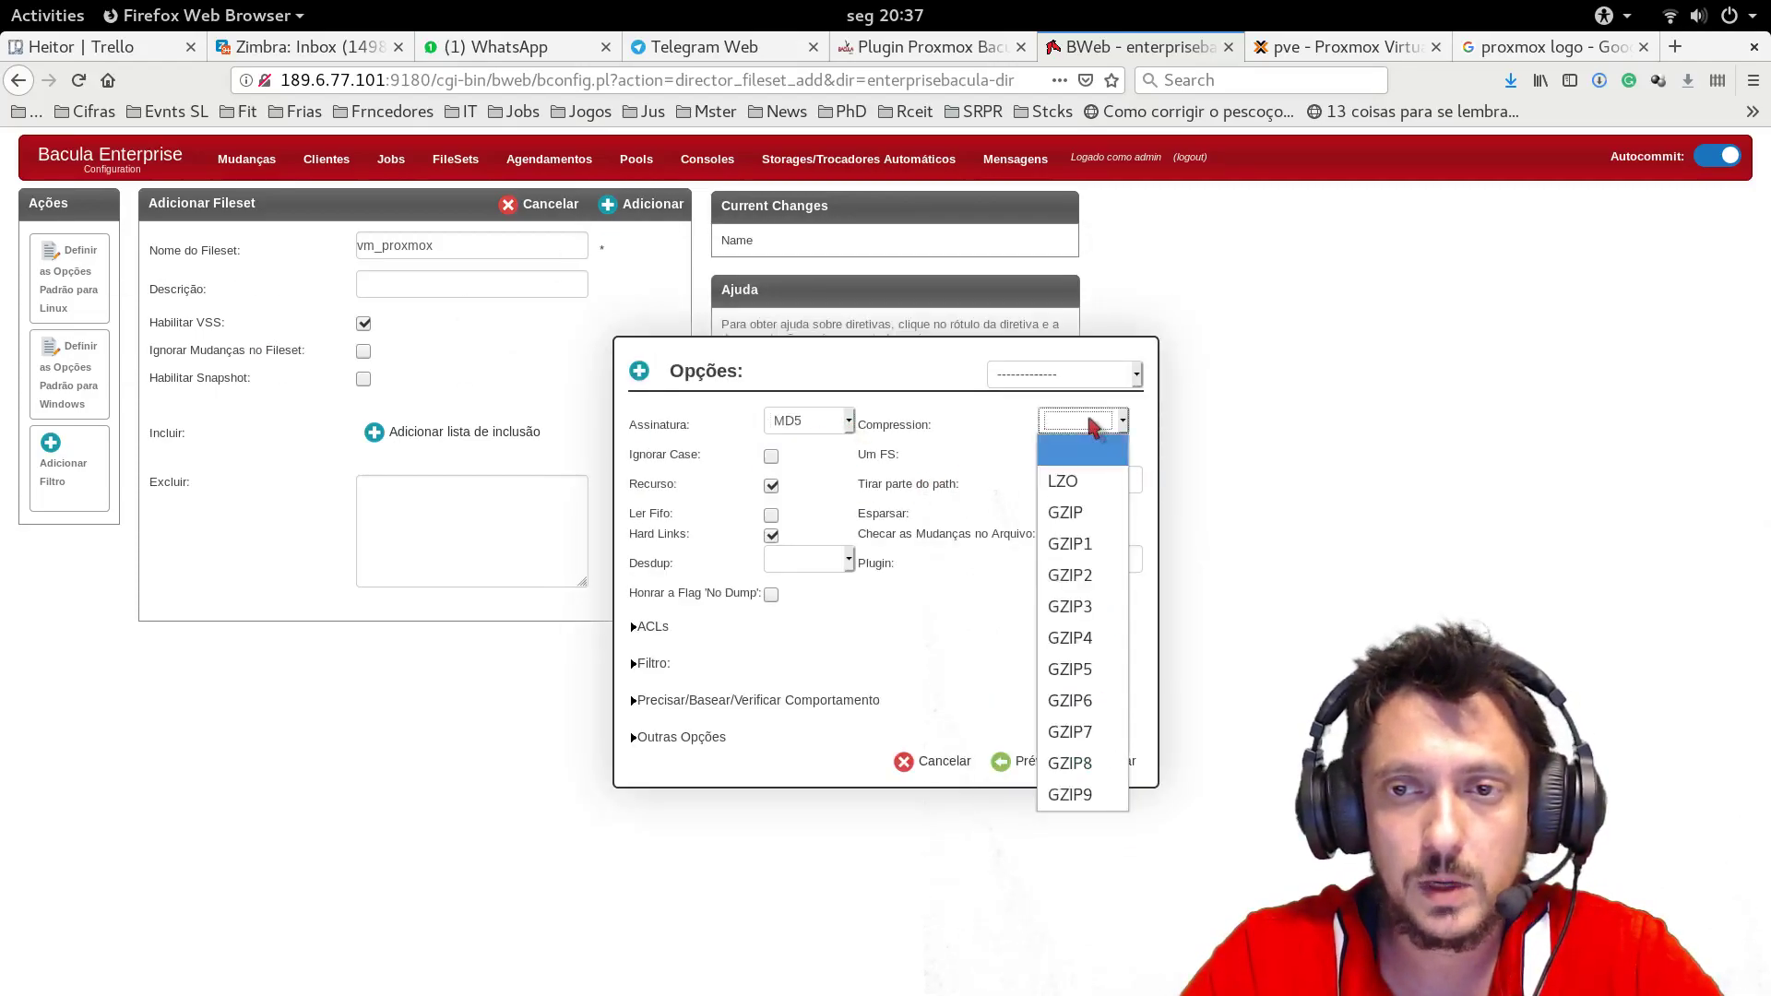
left_click(1090, 478)
left_click(826, 560)
left_click(810, 648)
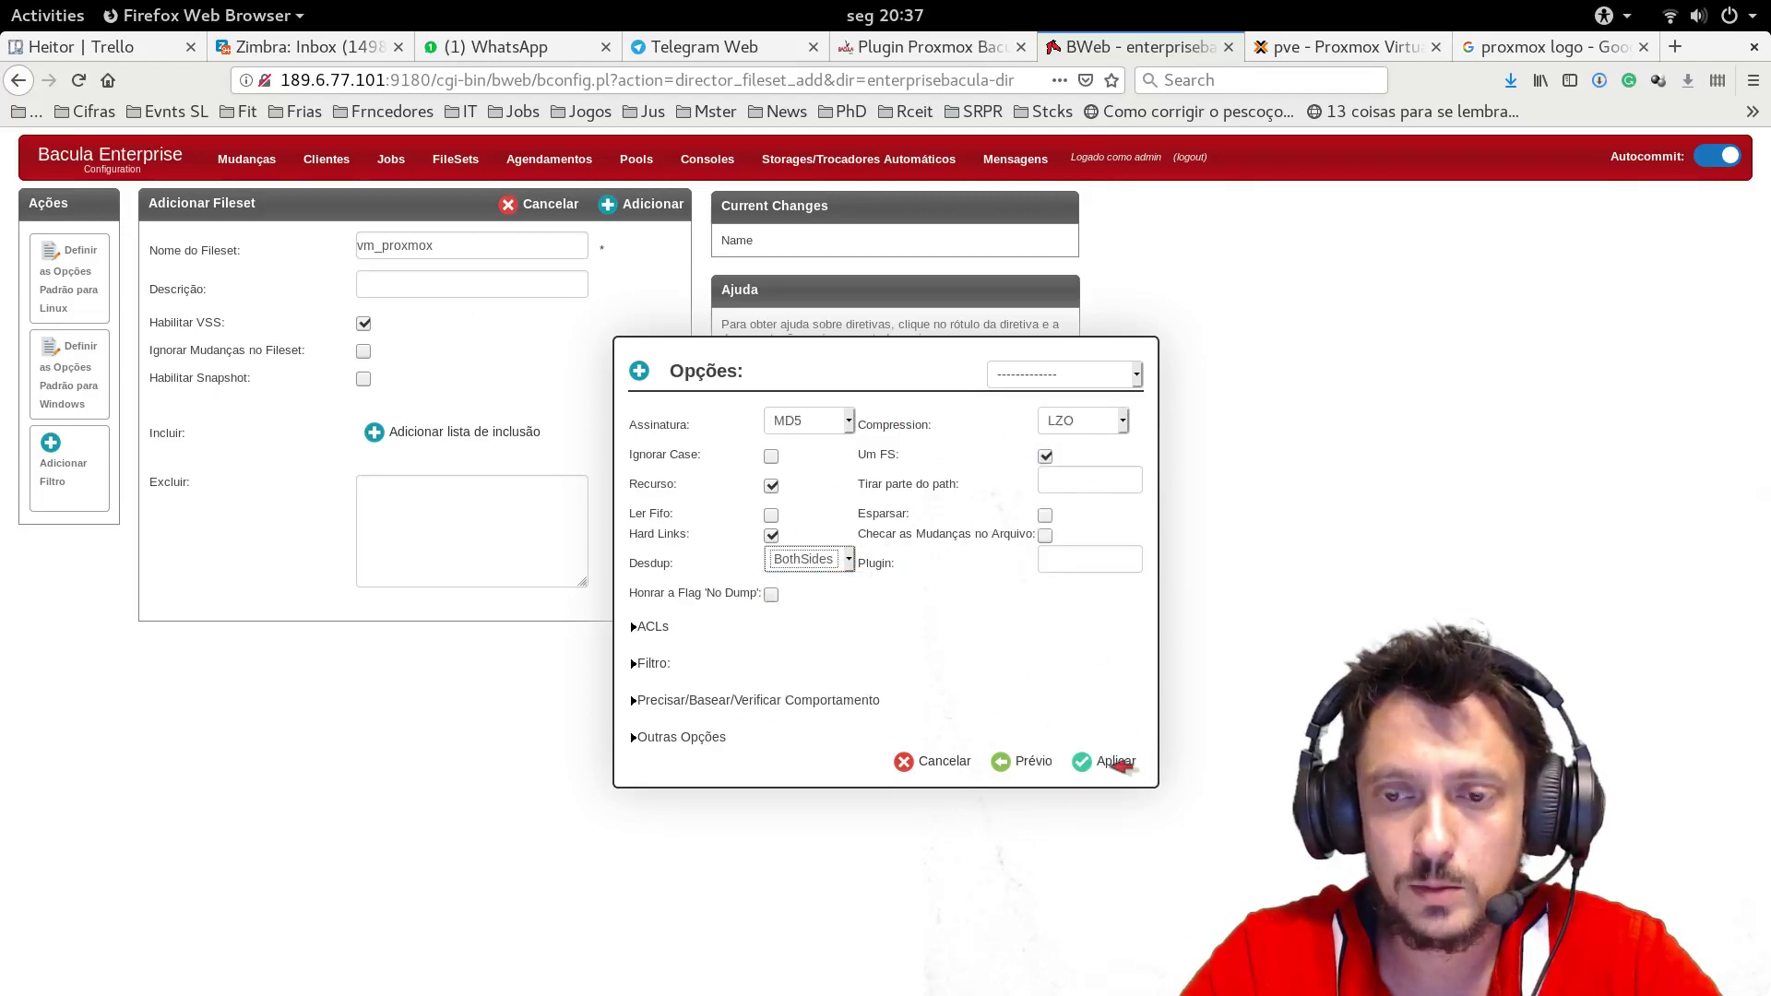
left_click(1116, 763)
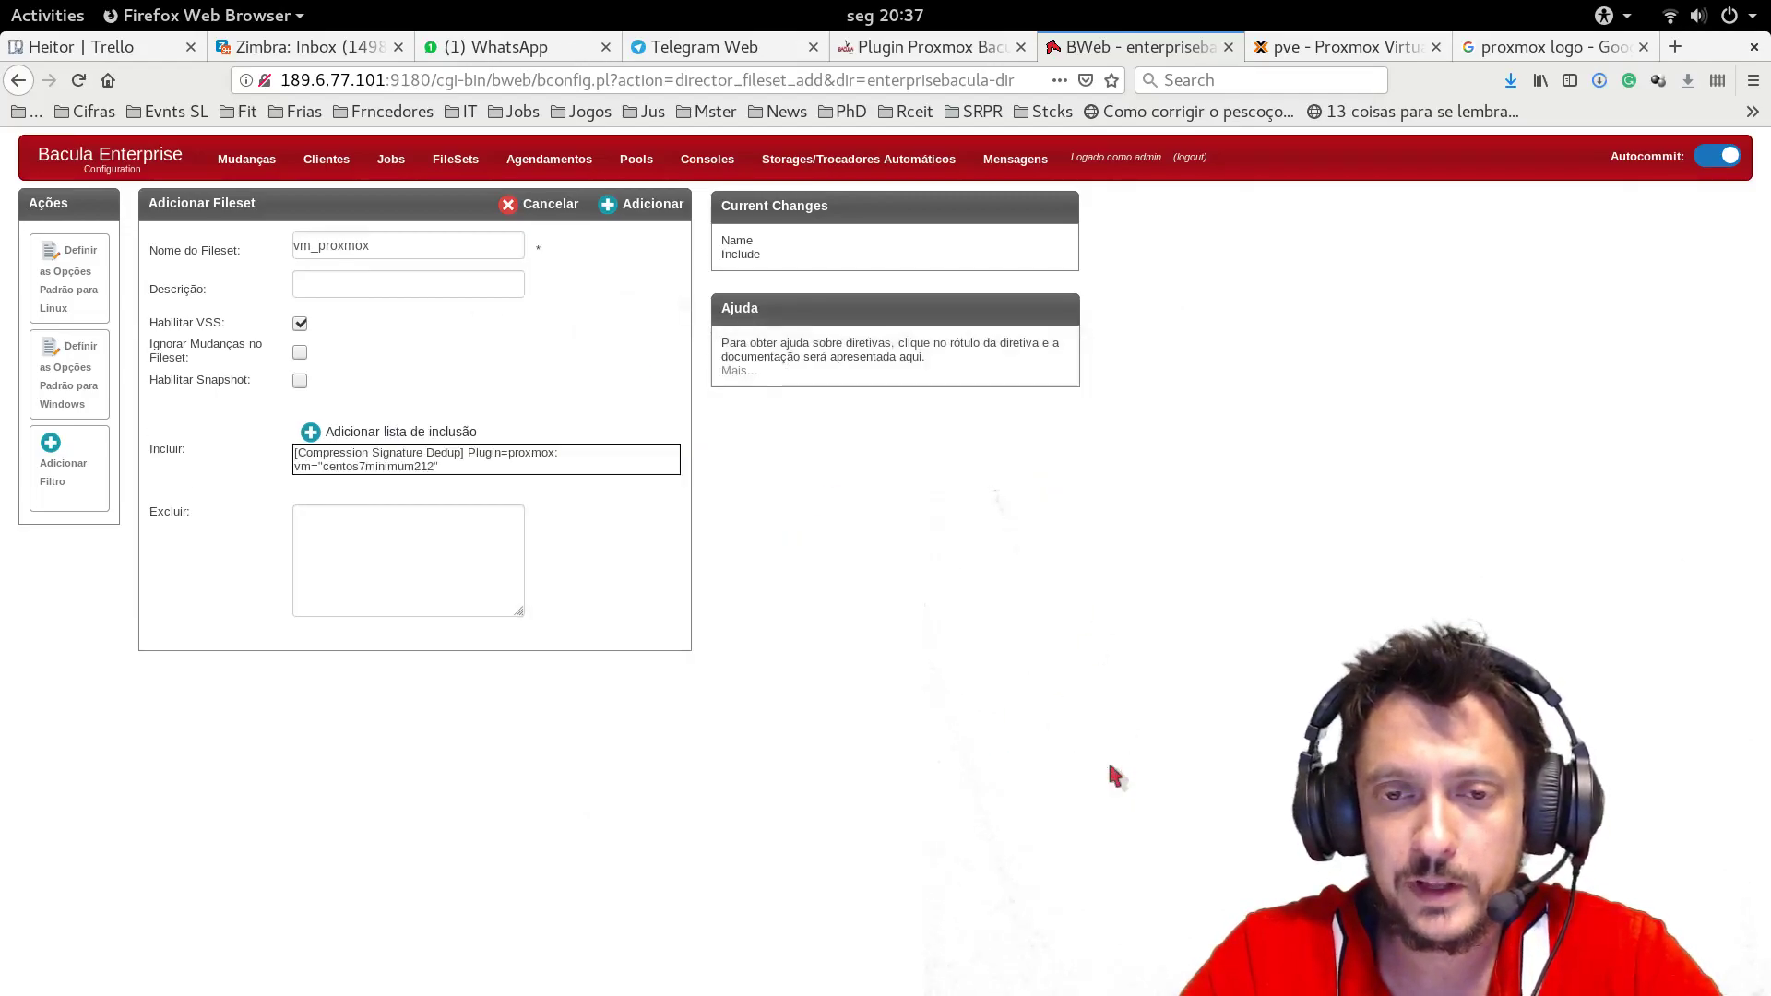
left_click(649, 201)
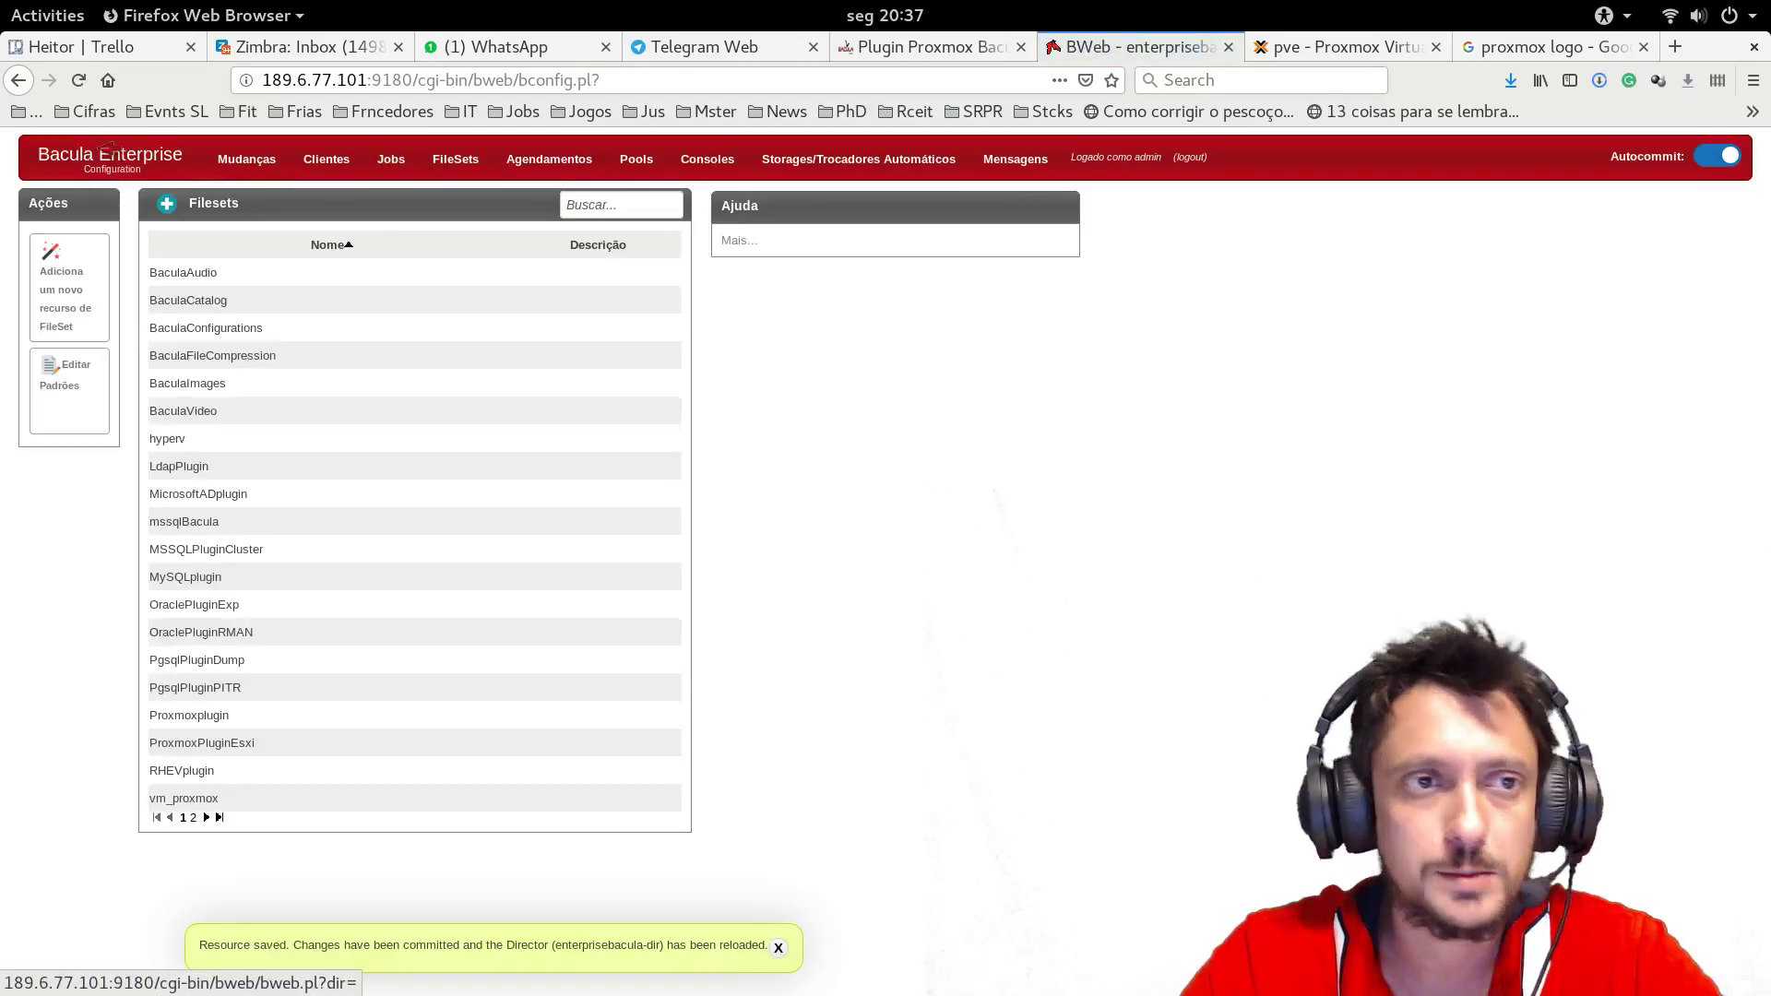
View the list of configured jobs and go to the BWeb main page with the latest jobs
left_click(391, 158)
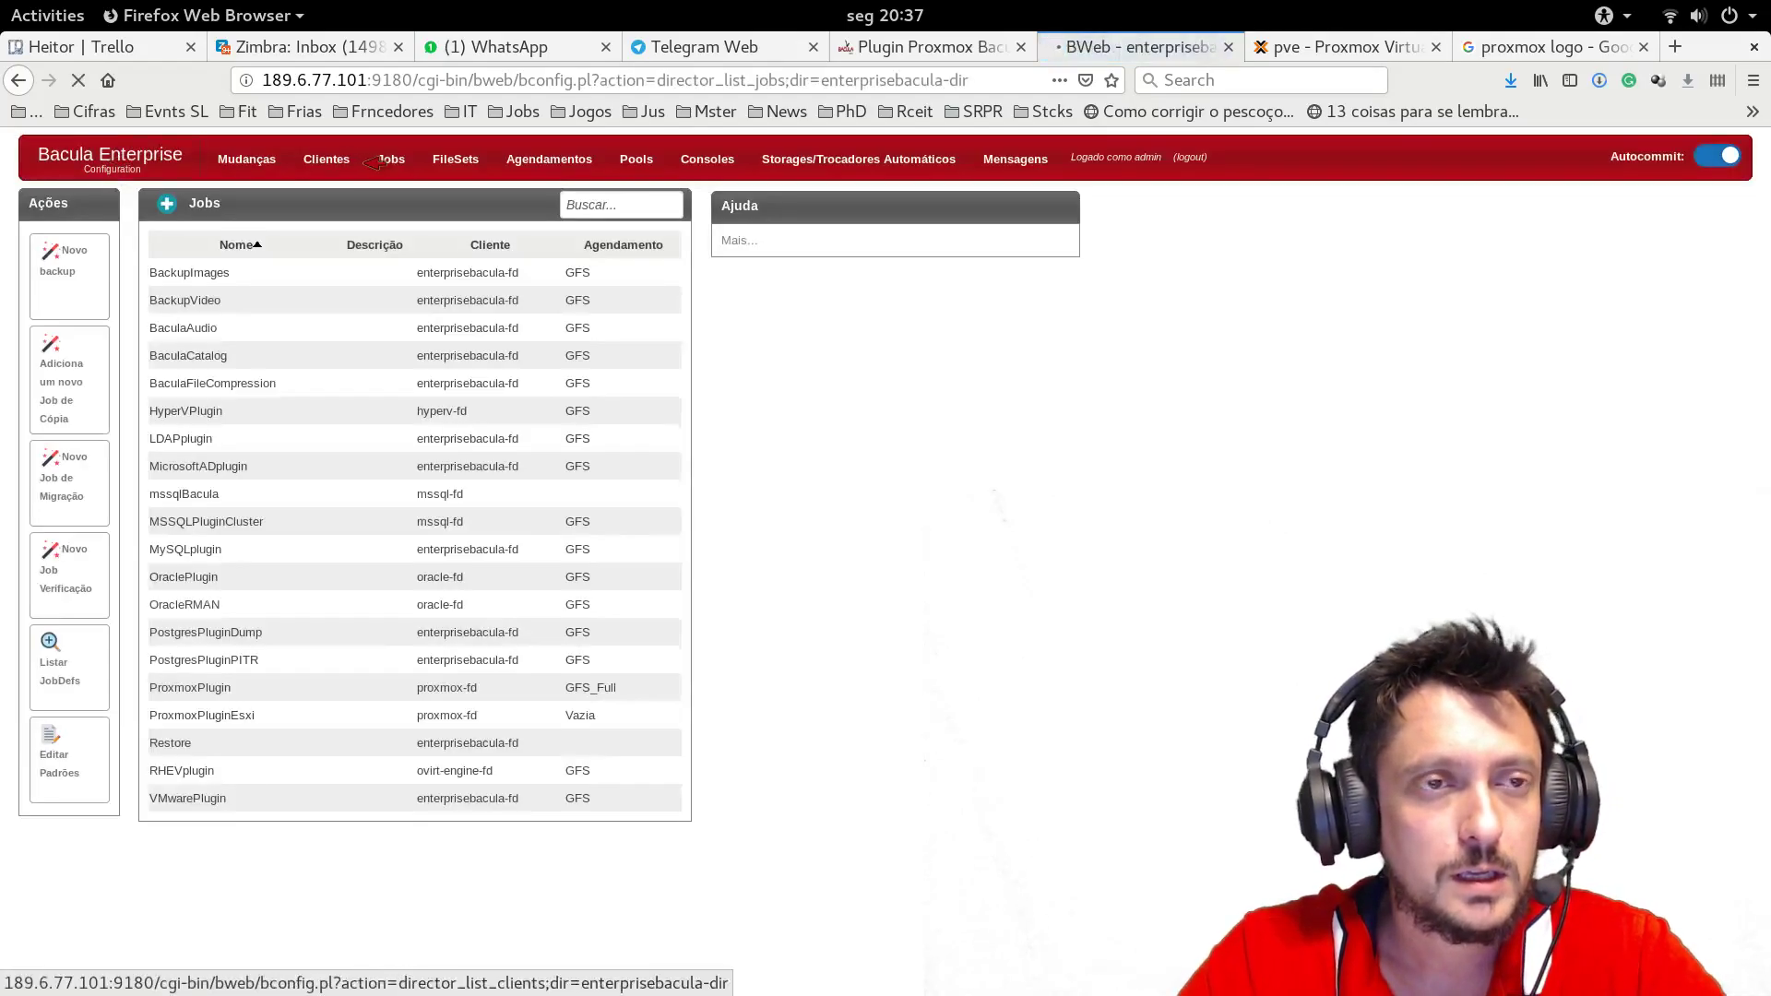
left_click(120, 158)
left_click(309, 158)
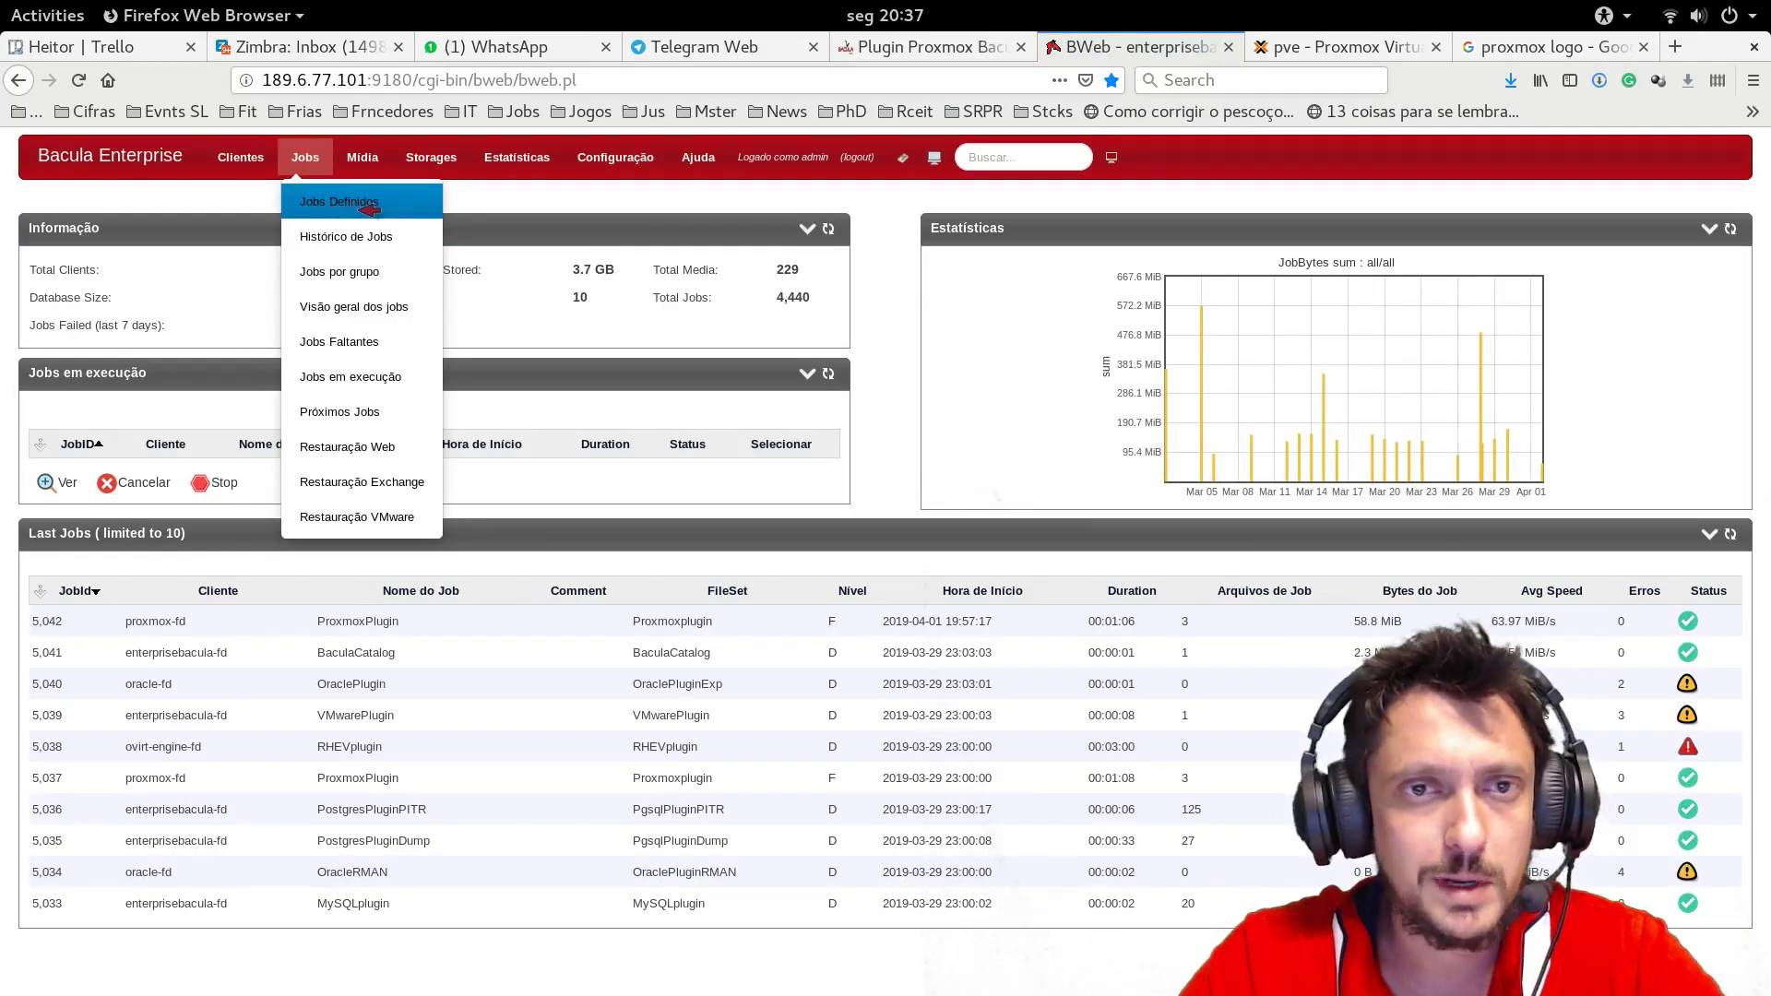
left_click(858, 311)
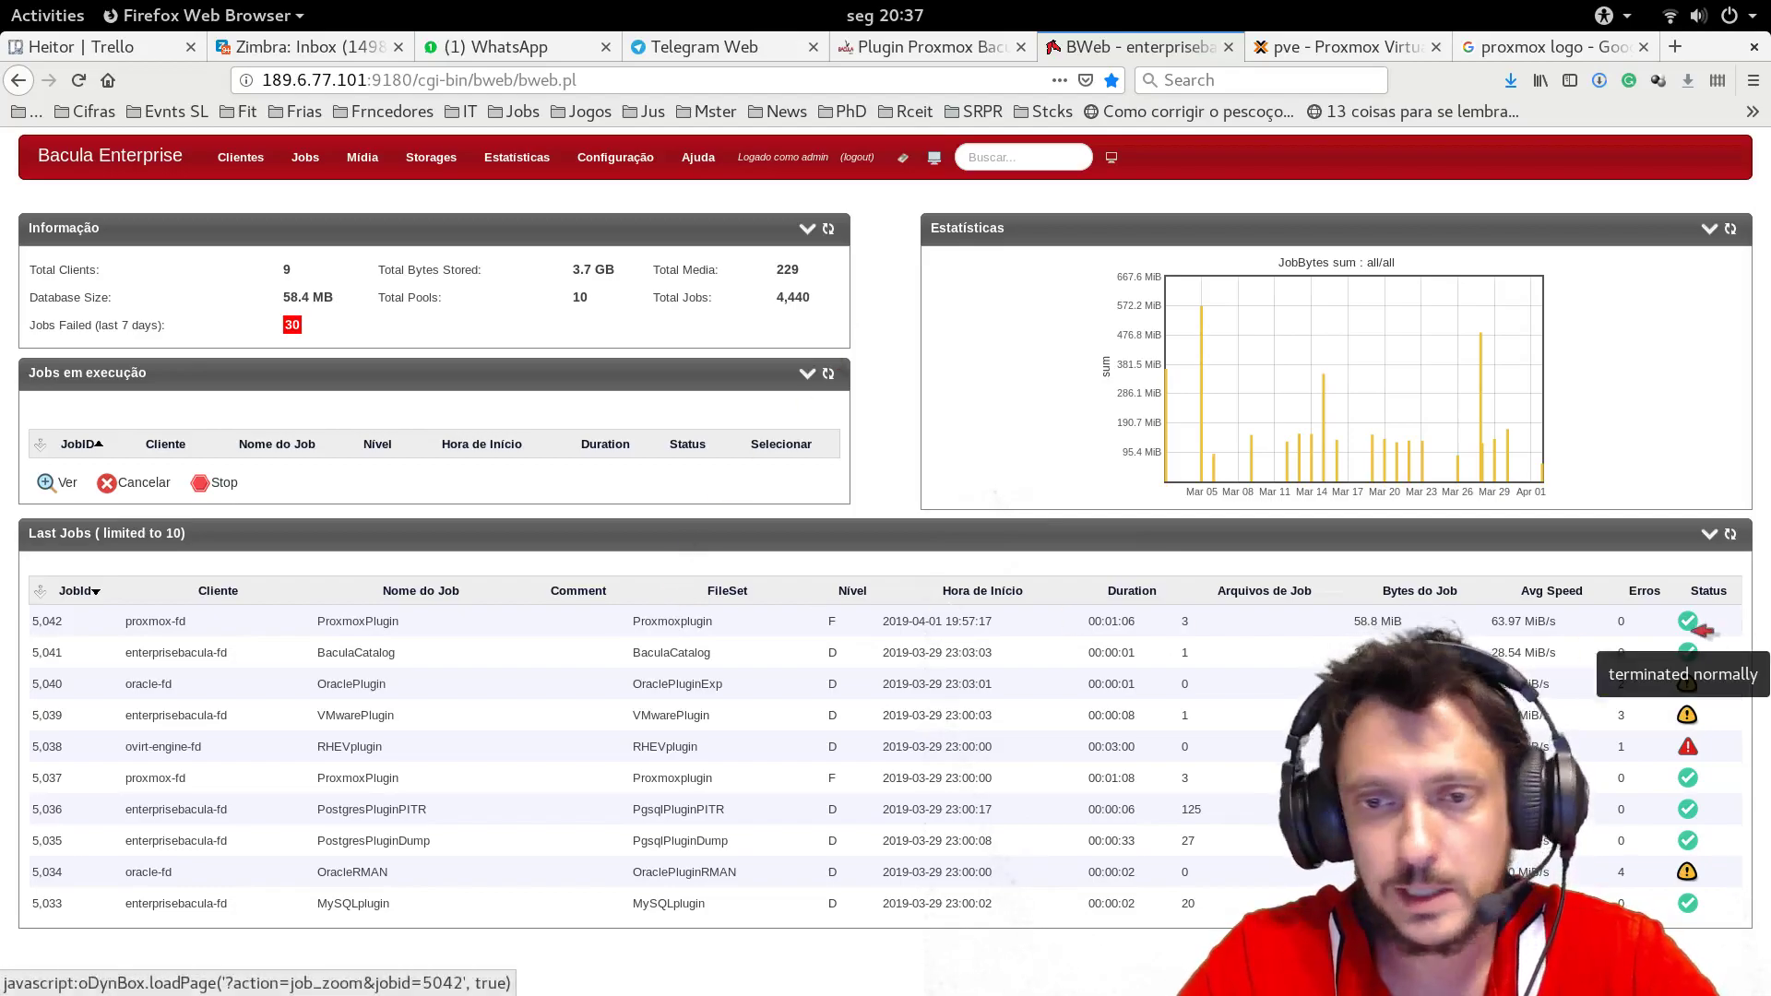
Open the details of the latest ProxmoxPlugin job and review its backup report
left_click(1696, 628)
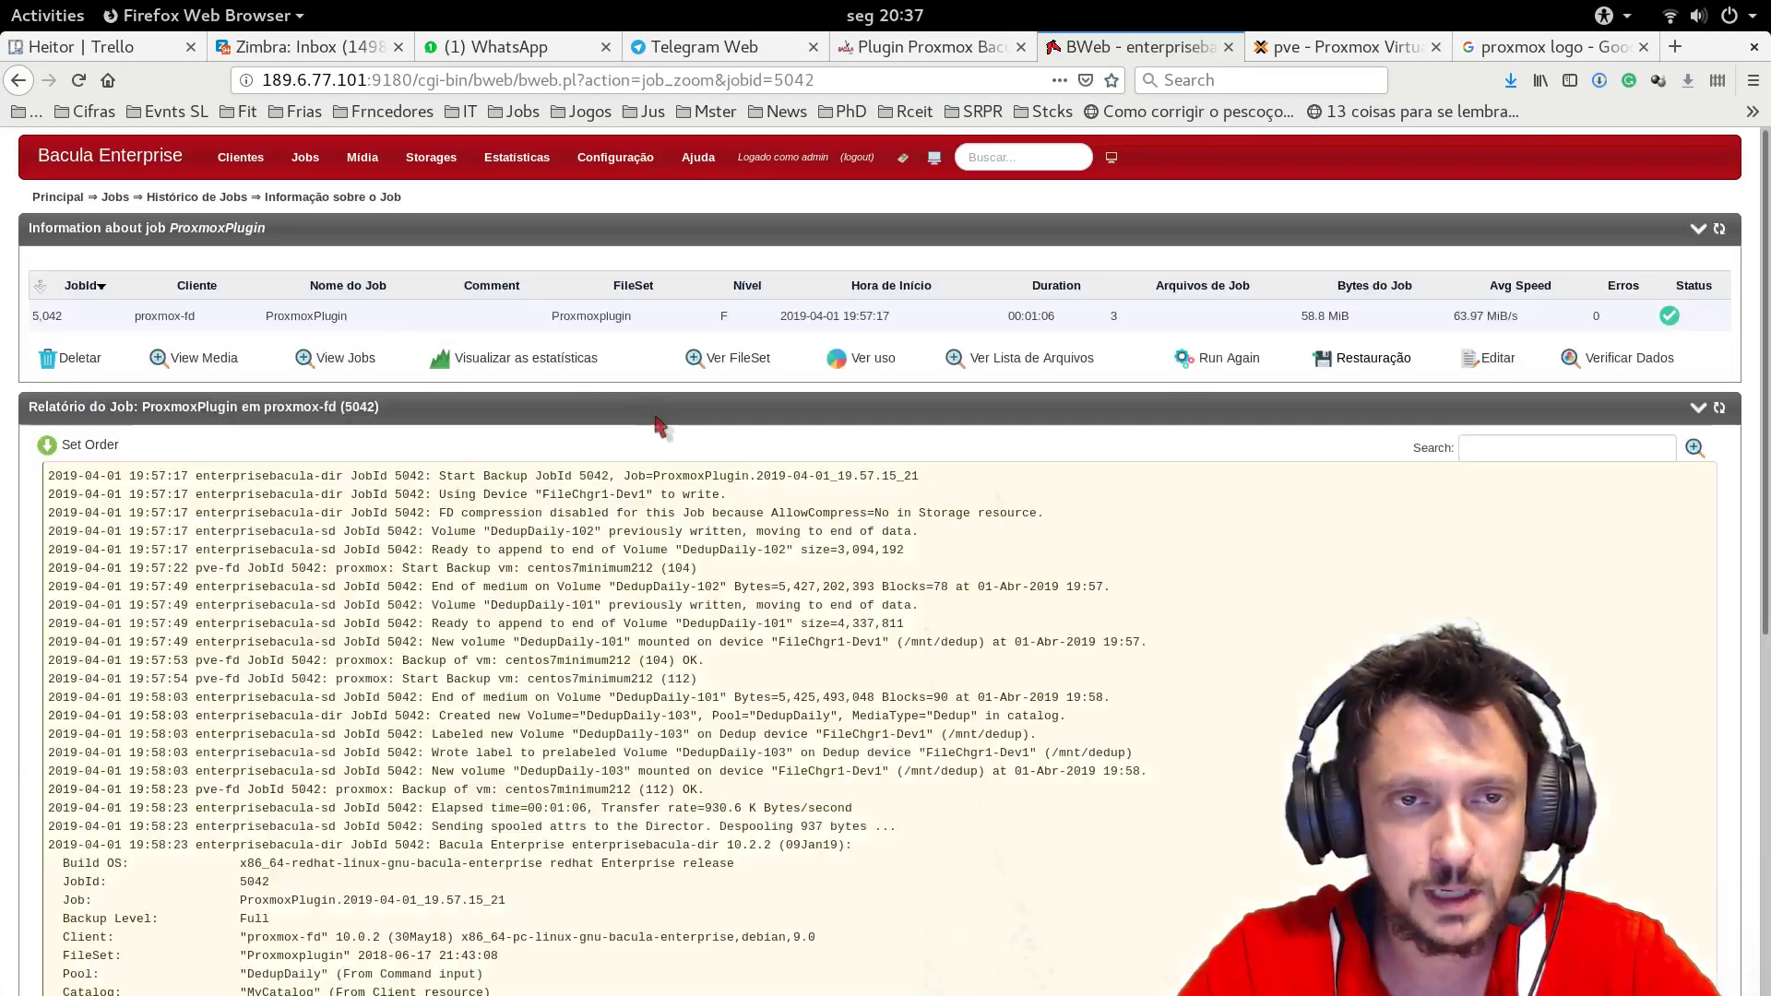
scroll(733, 789, "down", 5)
scroll(738, 784, "up", 4)
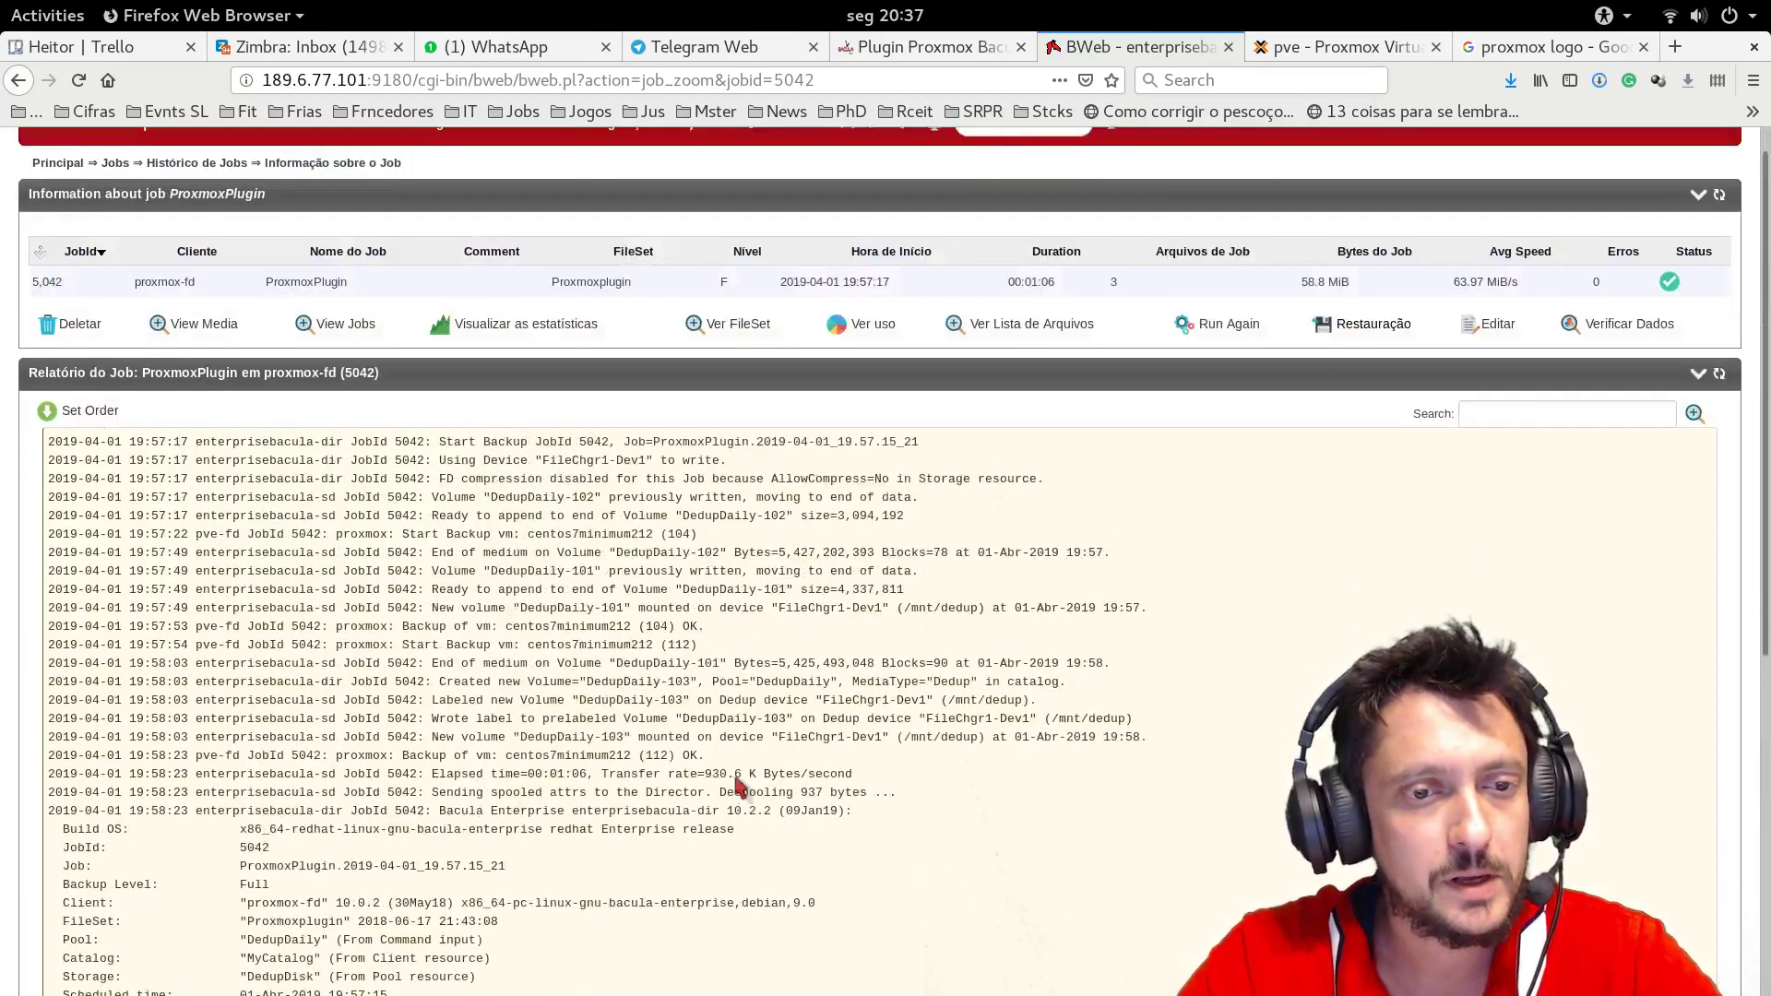
scroll(738, 784, "up", 1)
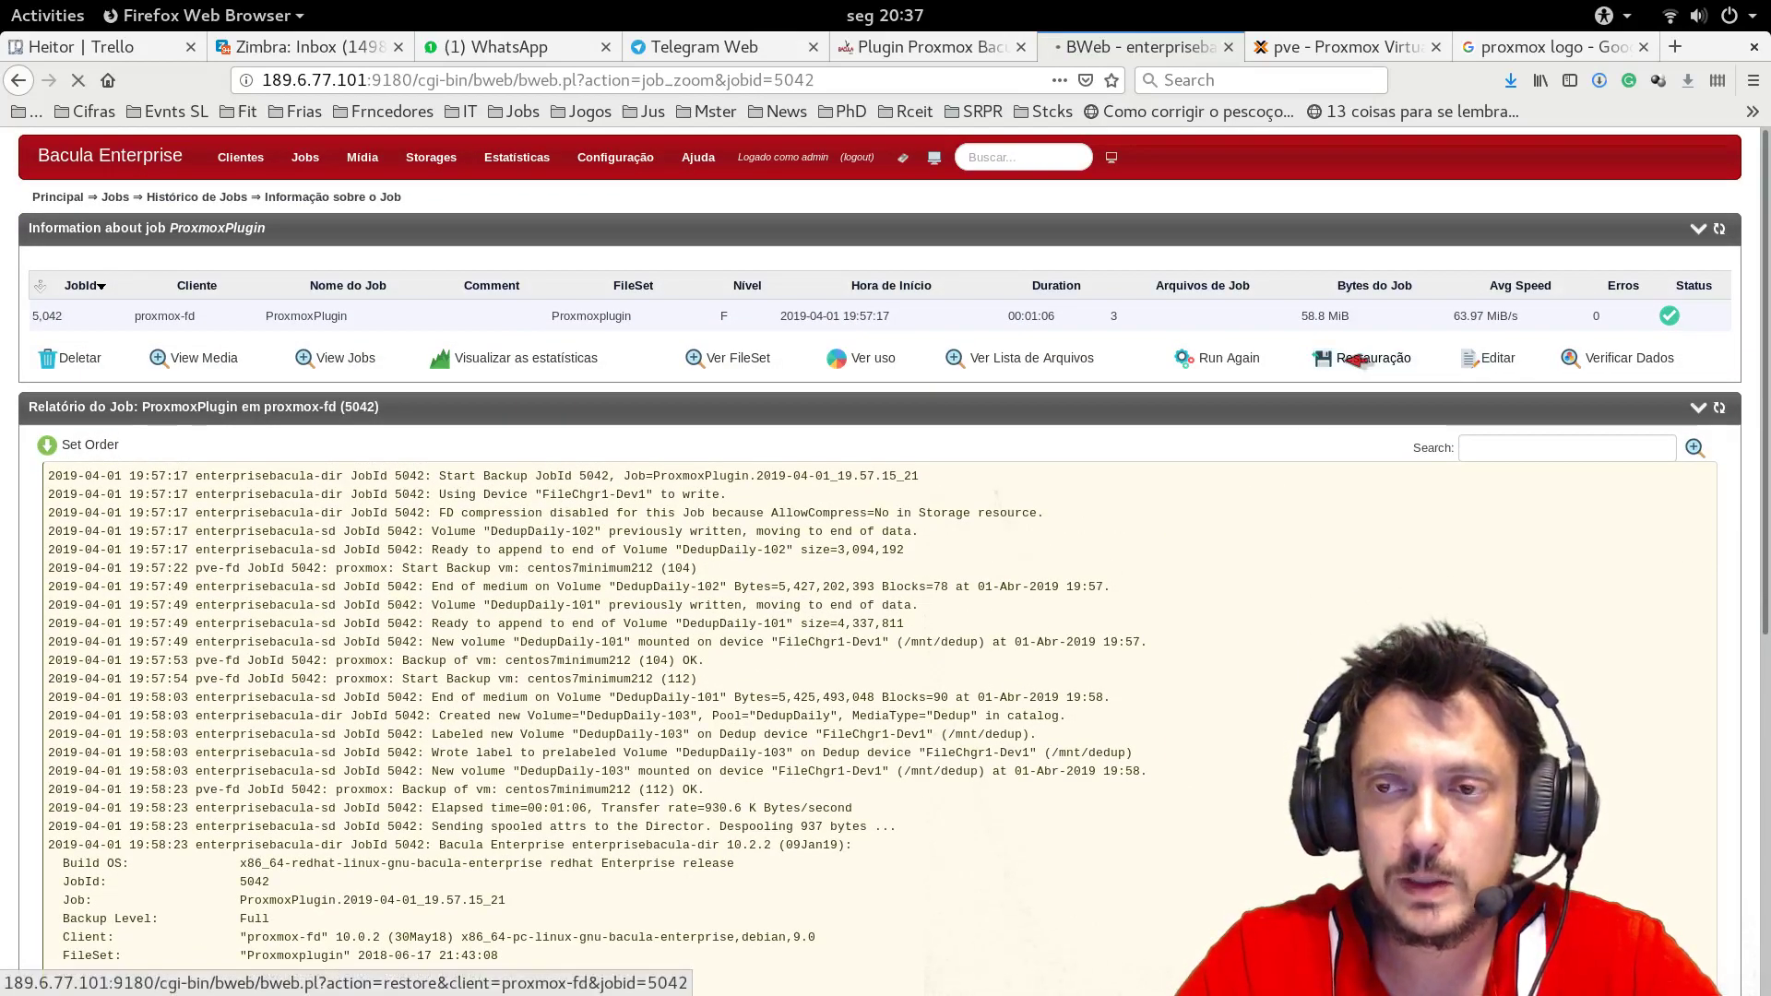
left_click(1348, 360)
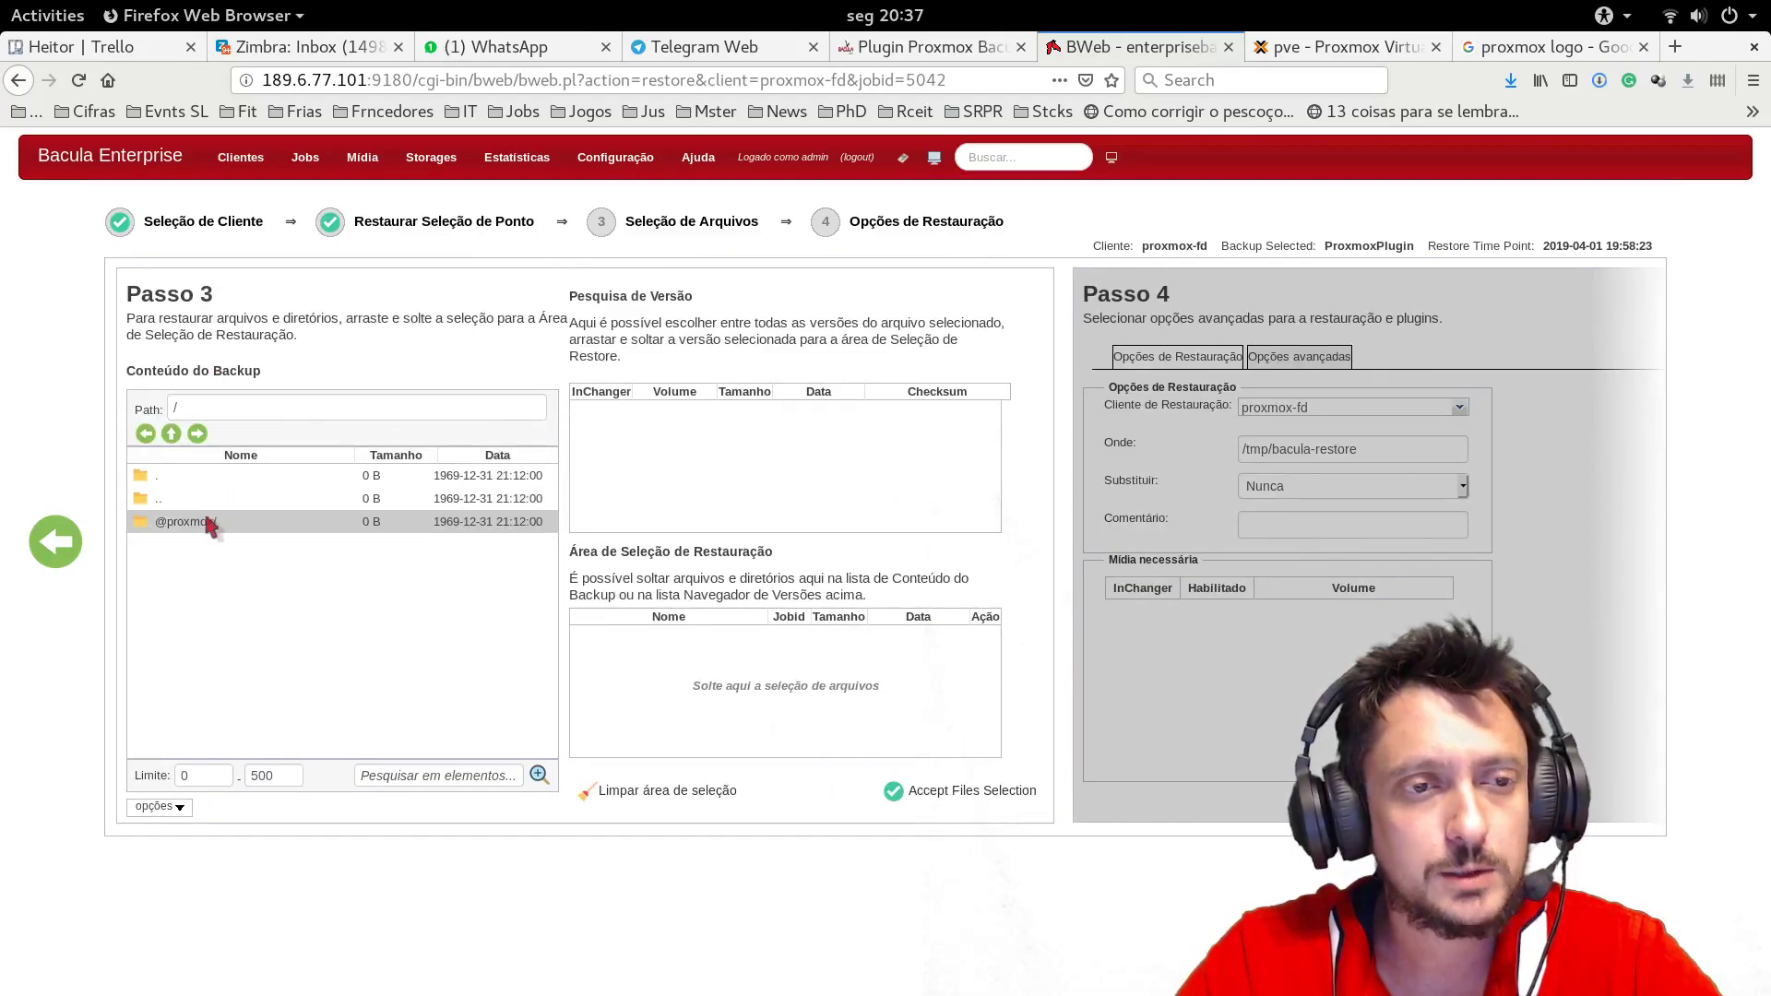
double_click(209, 524)
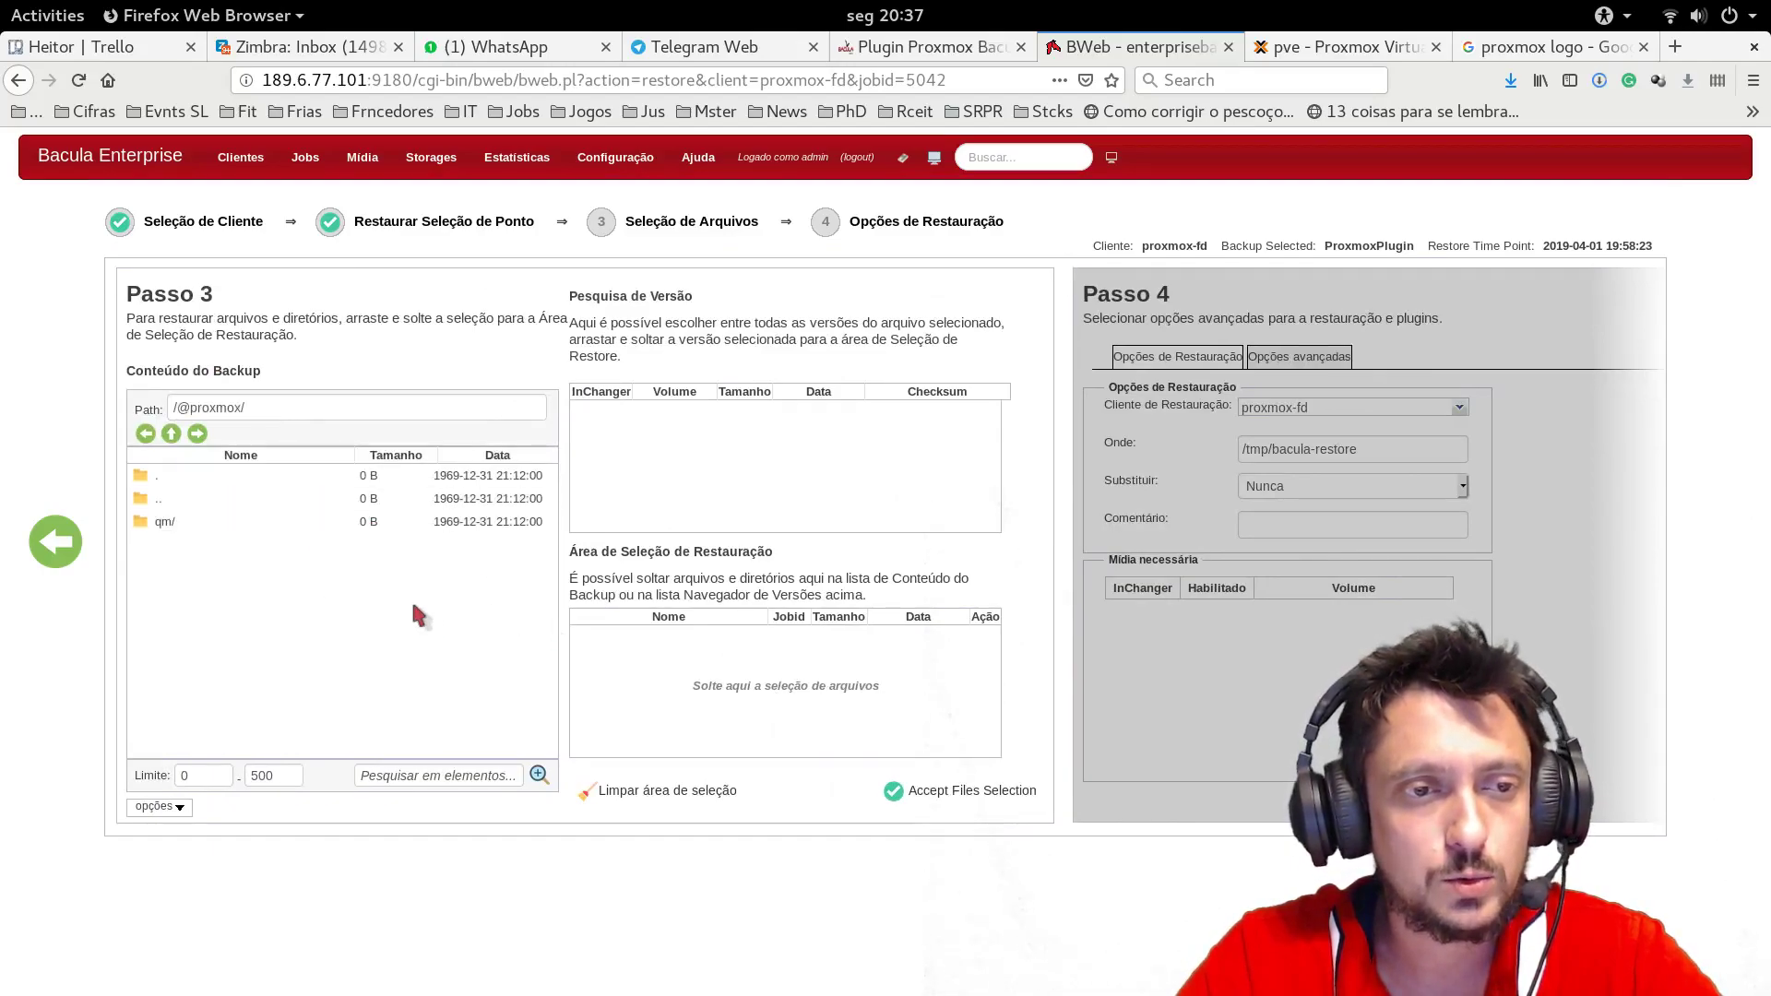
double_click(296, 522)
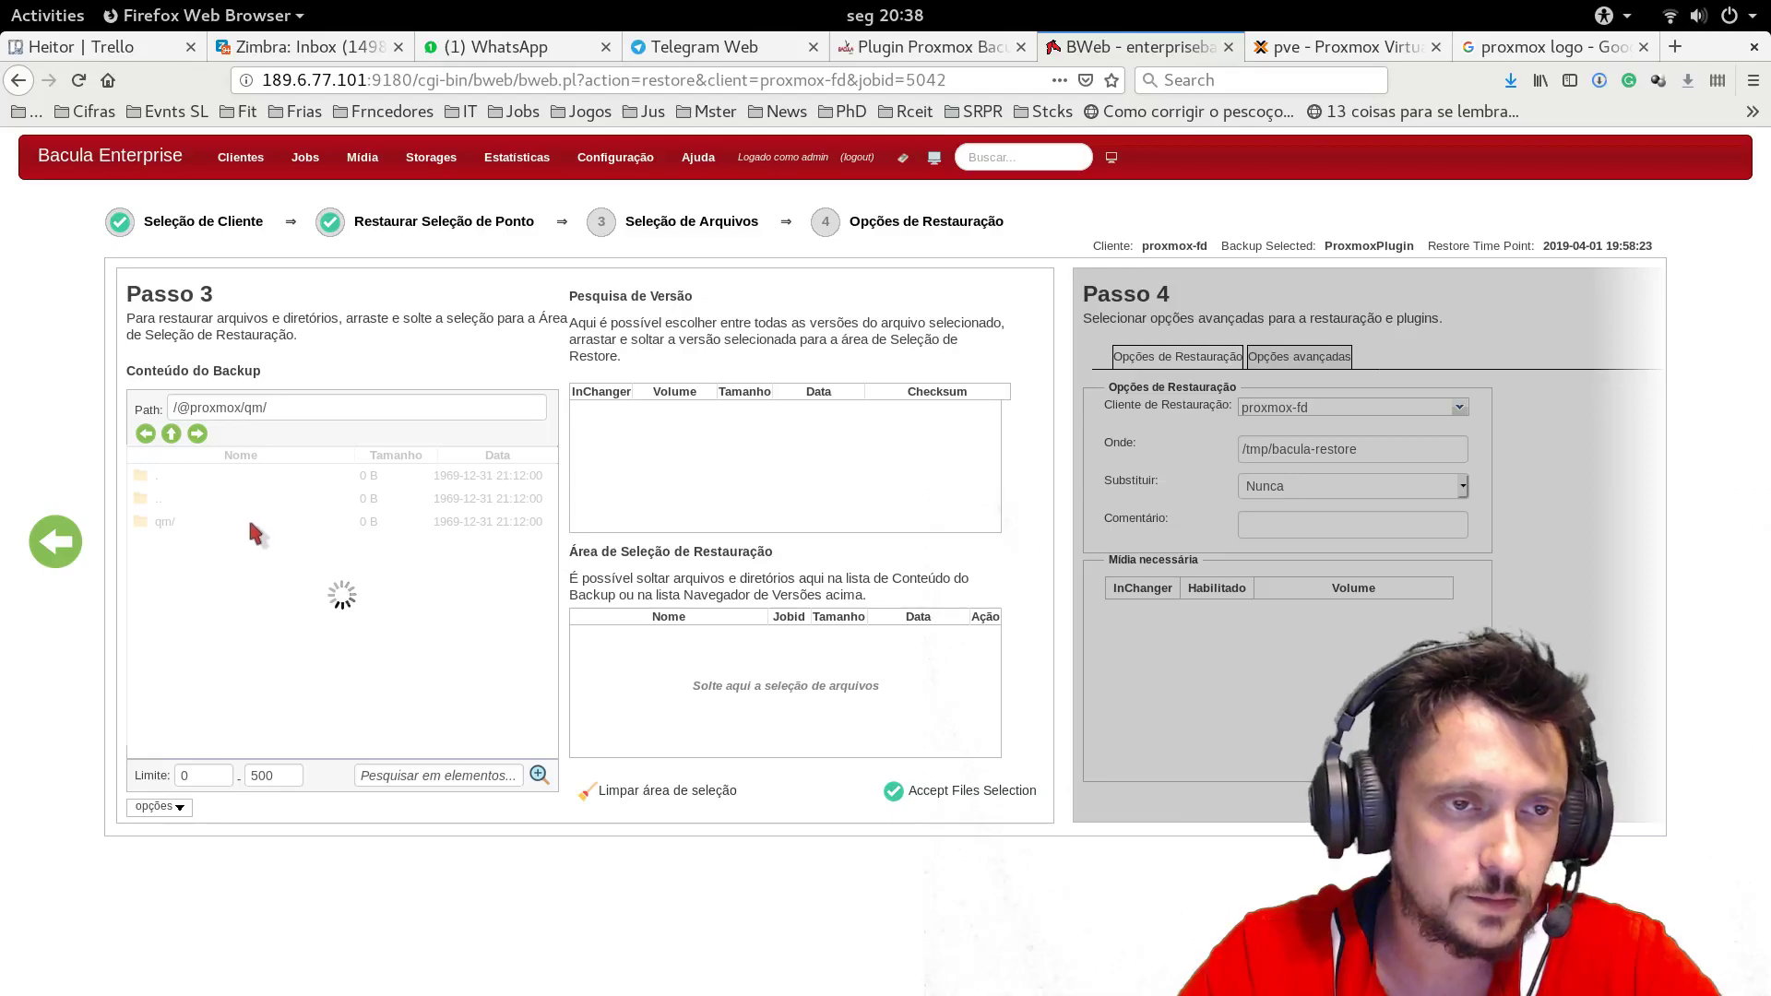
left_click_drag(231, 521, 738, 710)
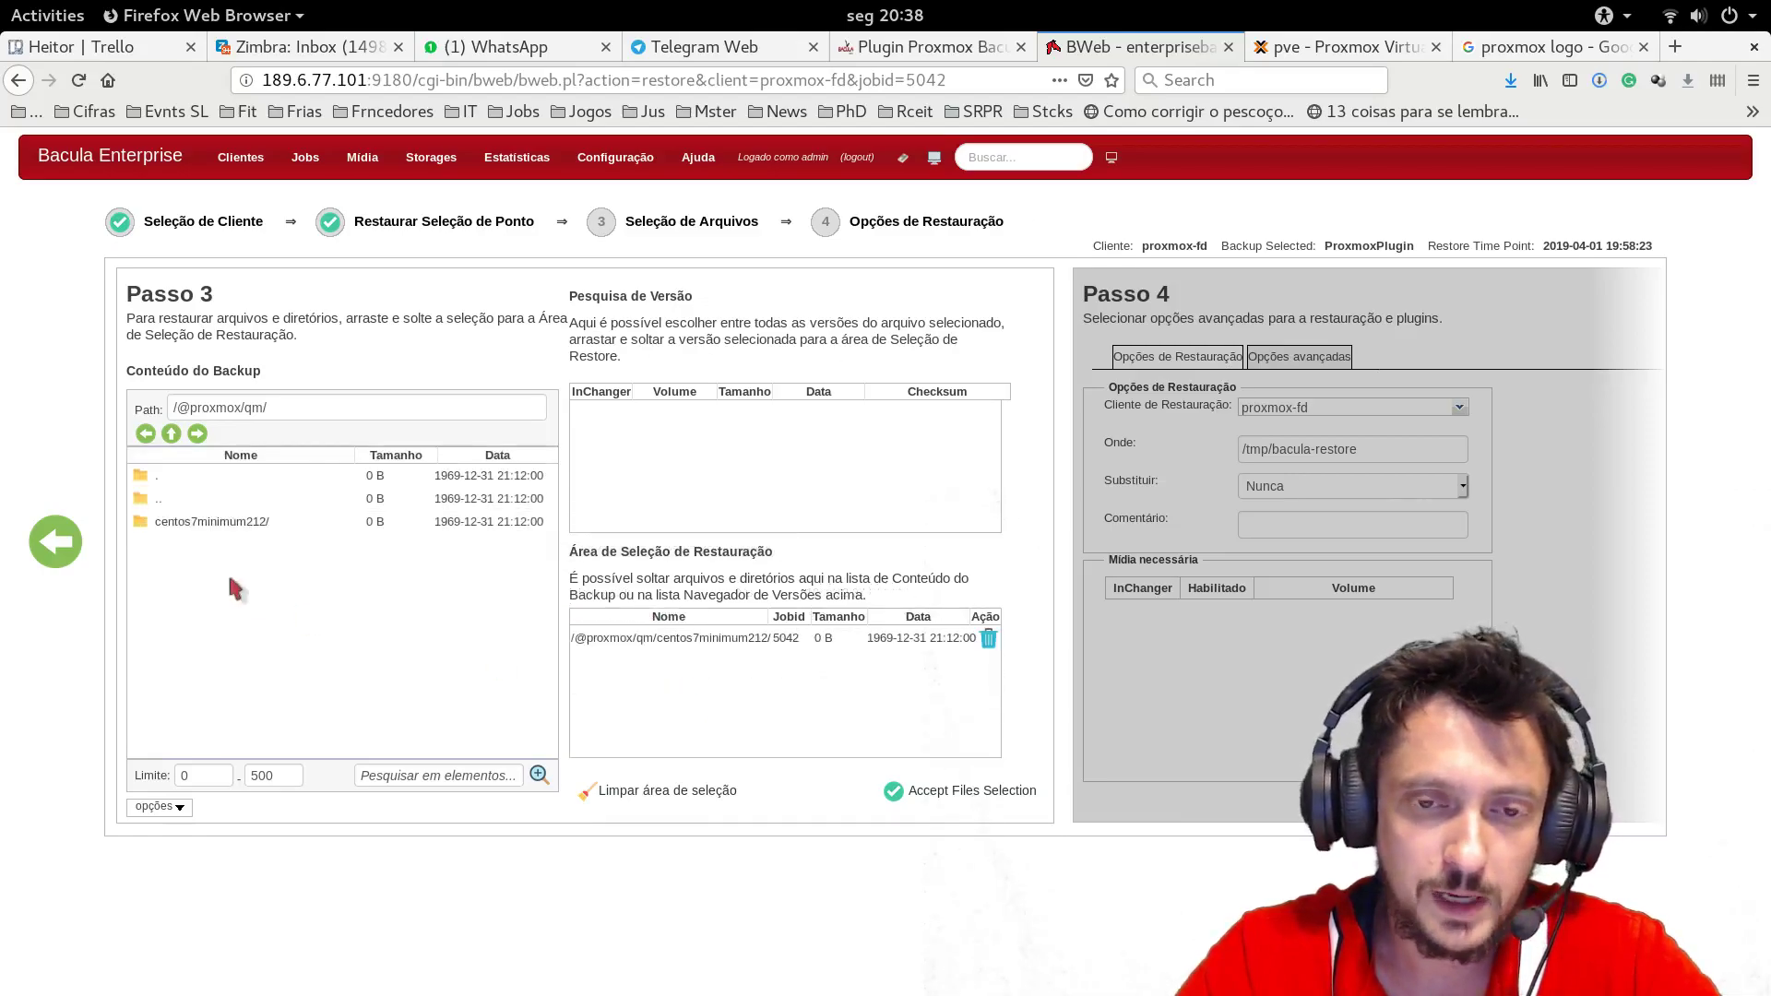
left_click(976, 795)
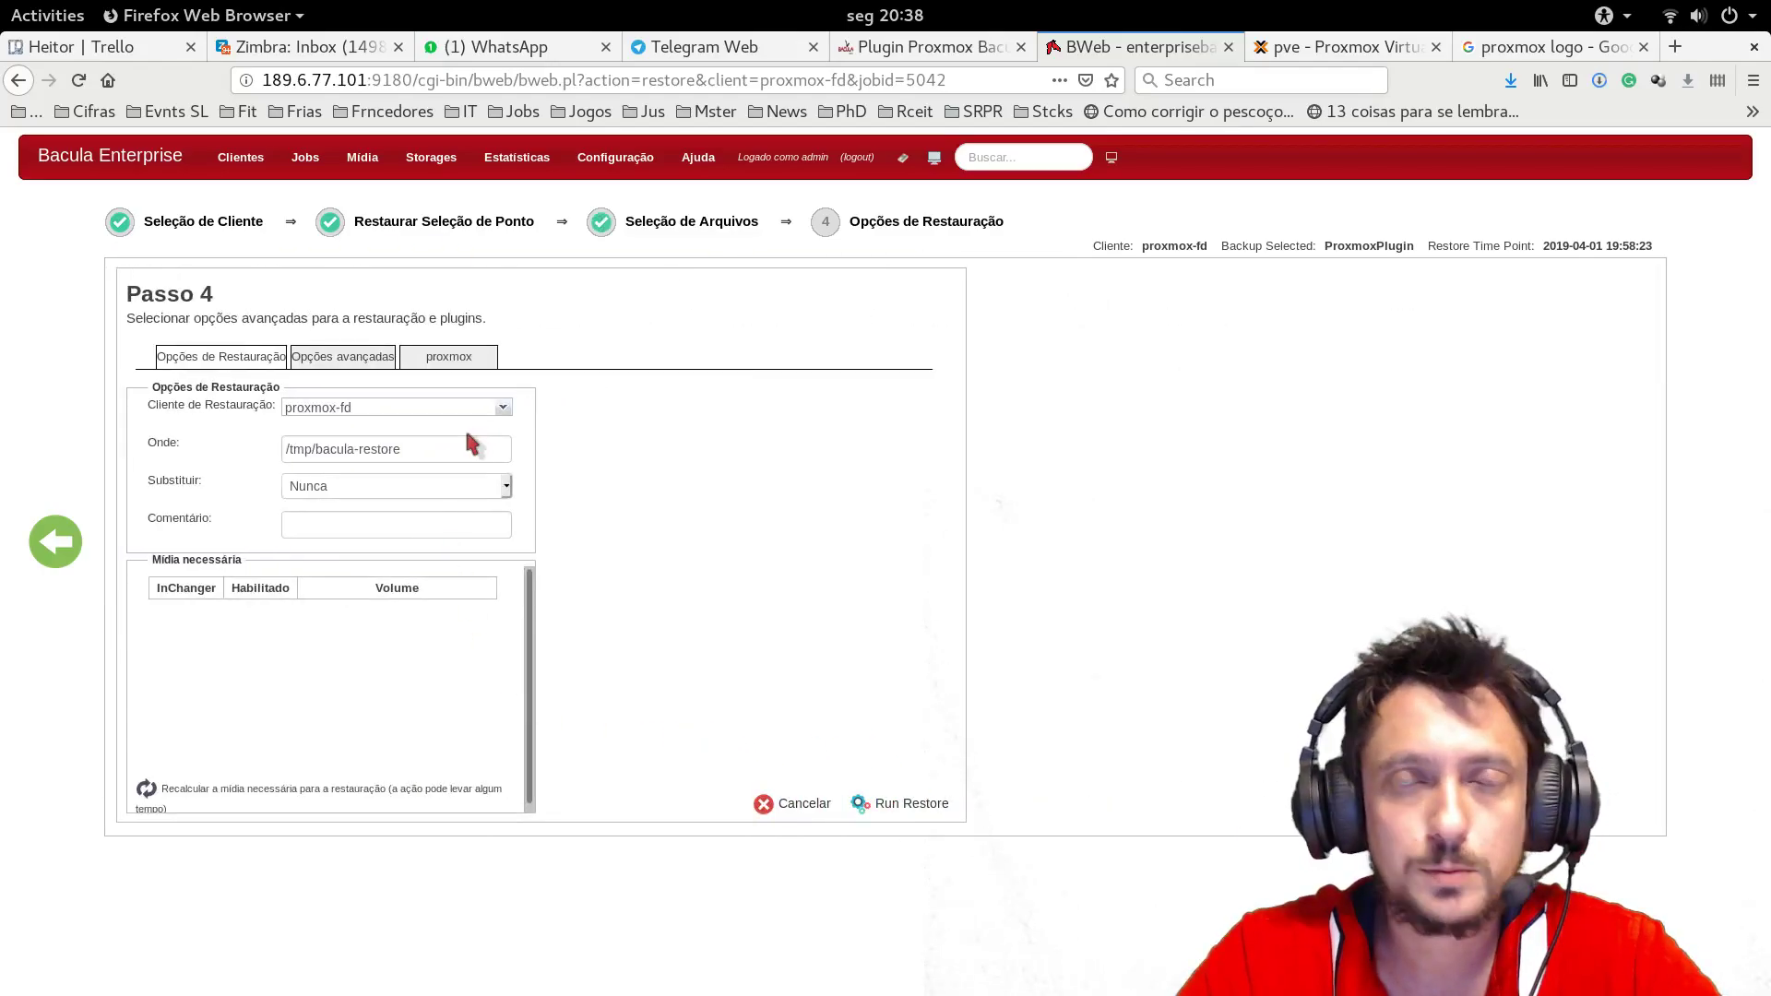
Review the proxmox plugin's restore options, and set the restore destination path to /
left_click_drag(412, 449, 280, 452)
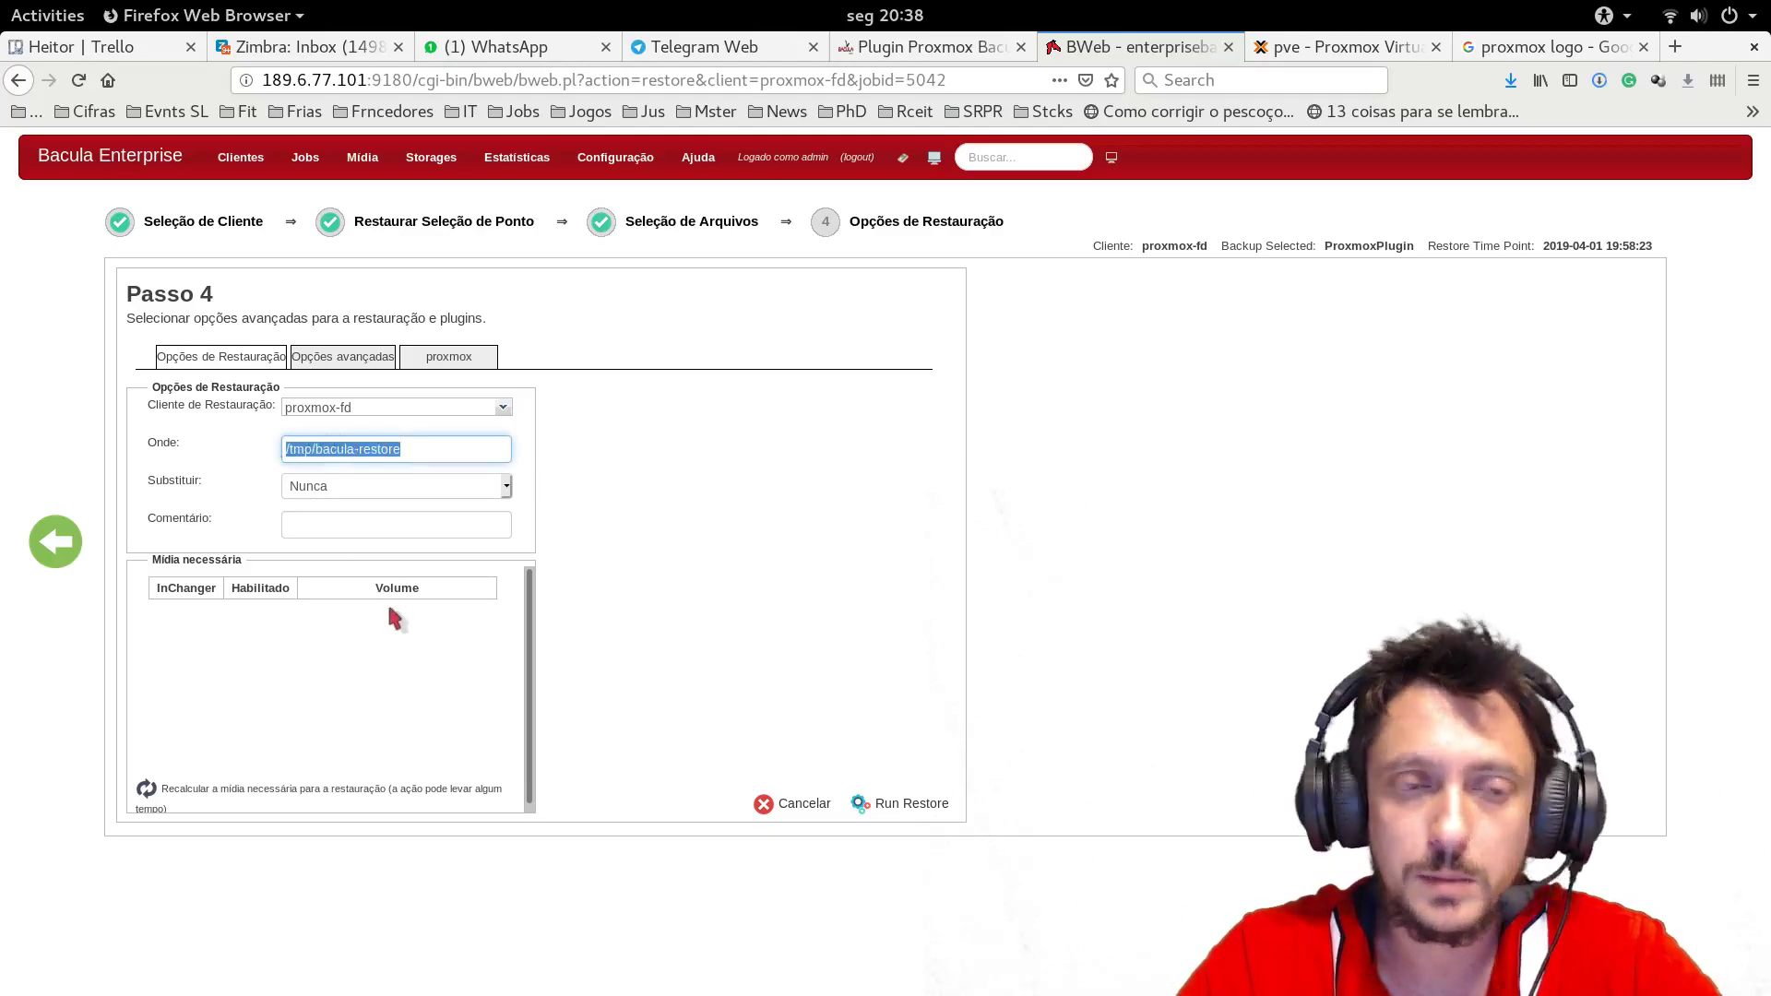
left_click(414, 455)
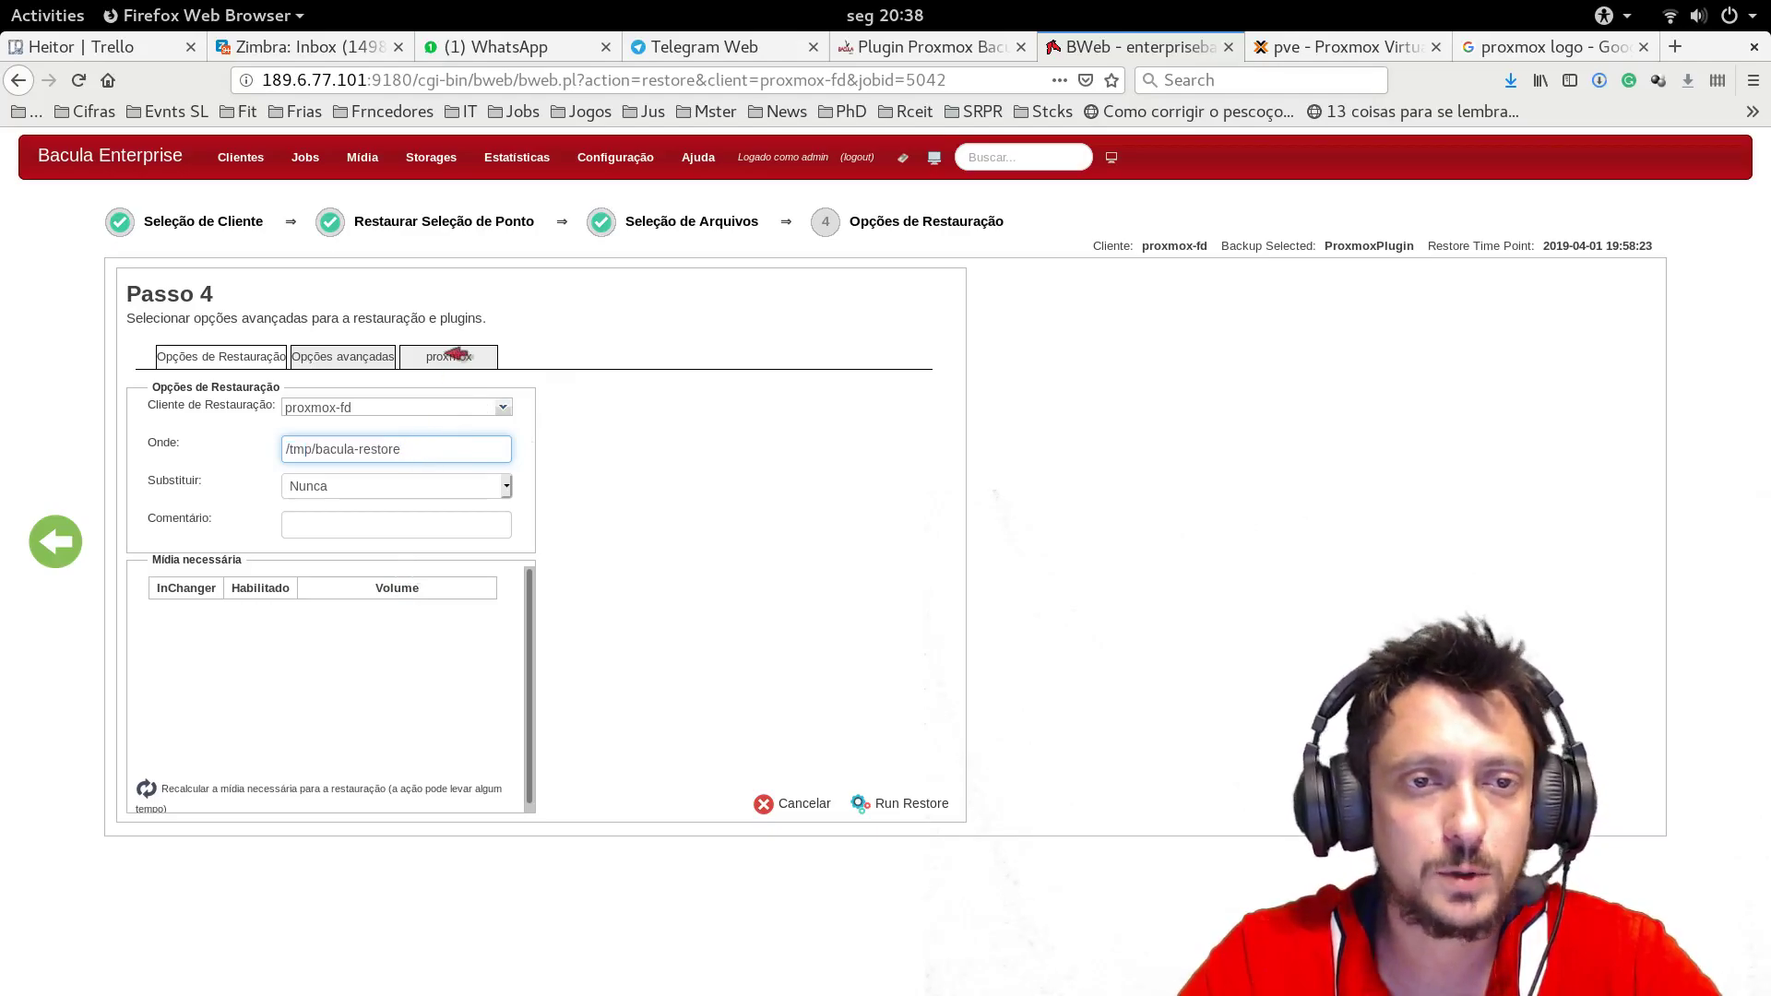
left_click(453, 355)
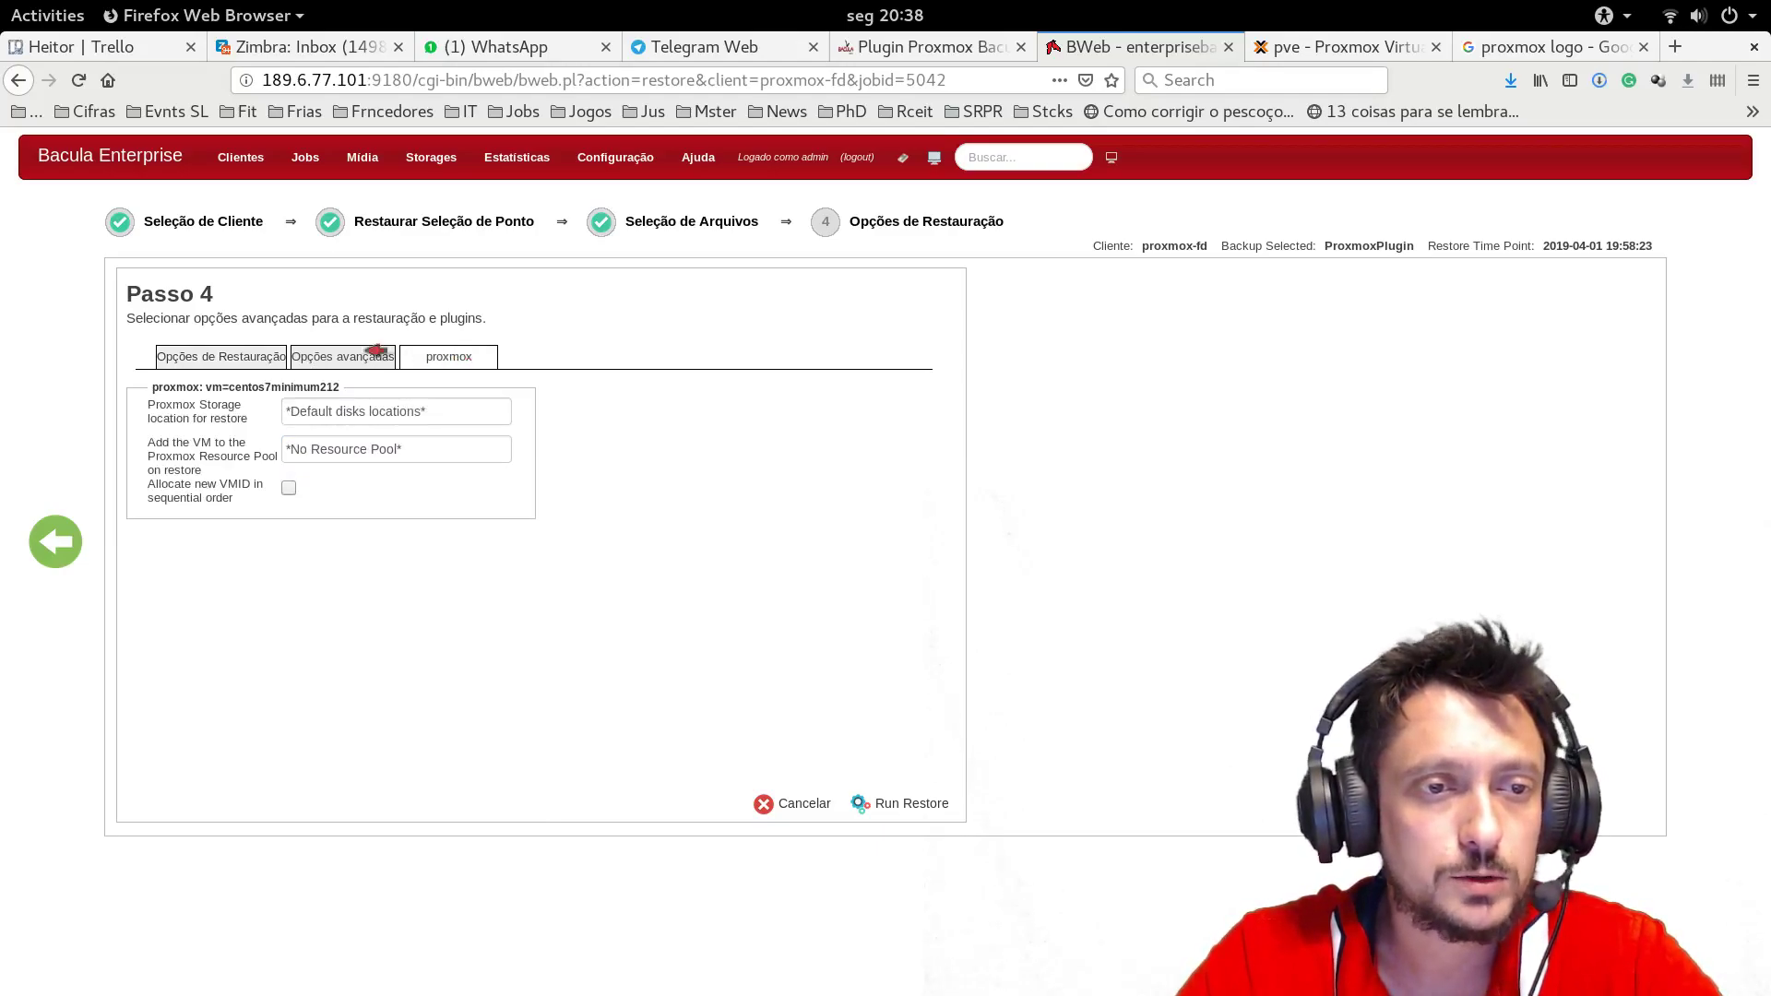
left_click(231, 358)
triple_click(369, 452)
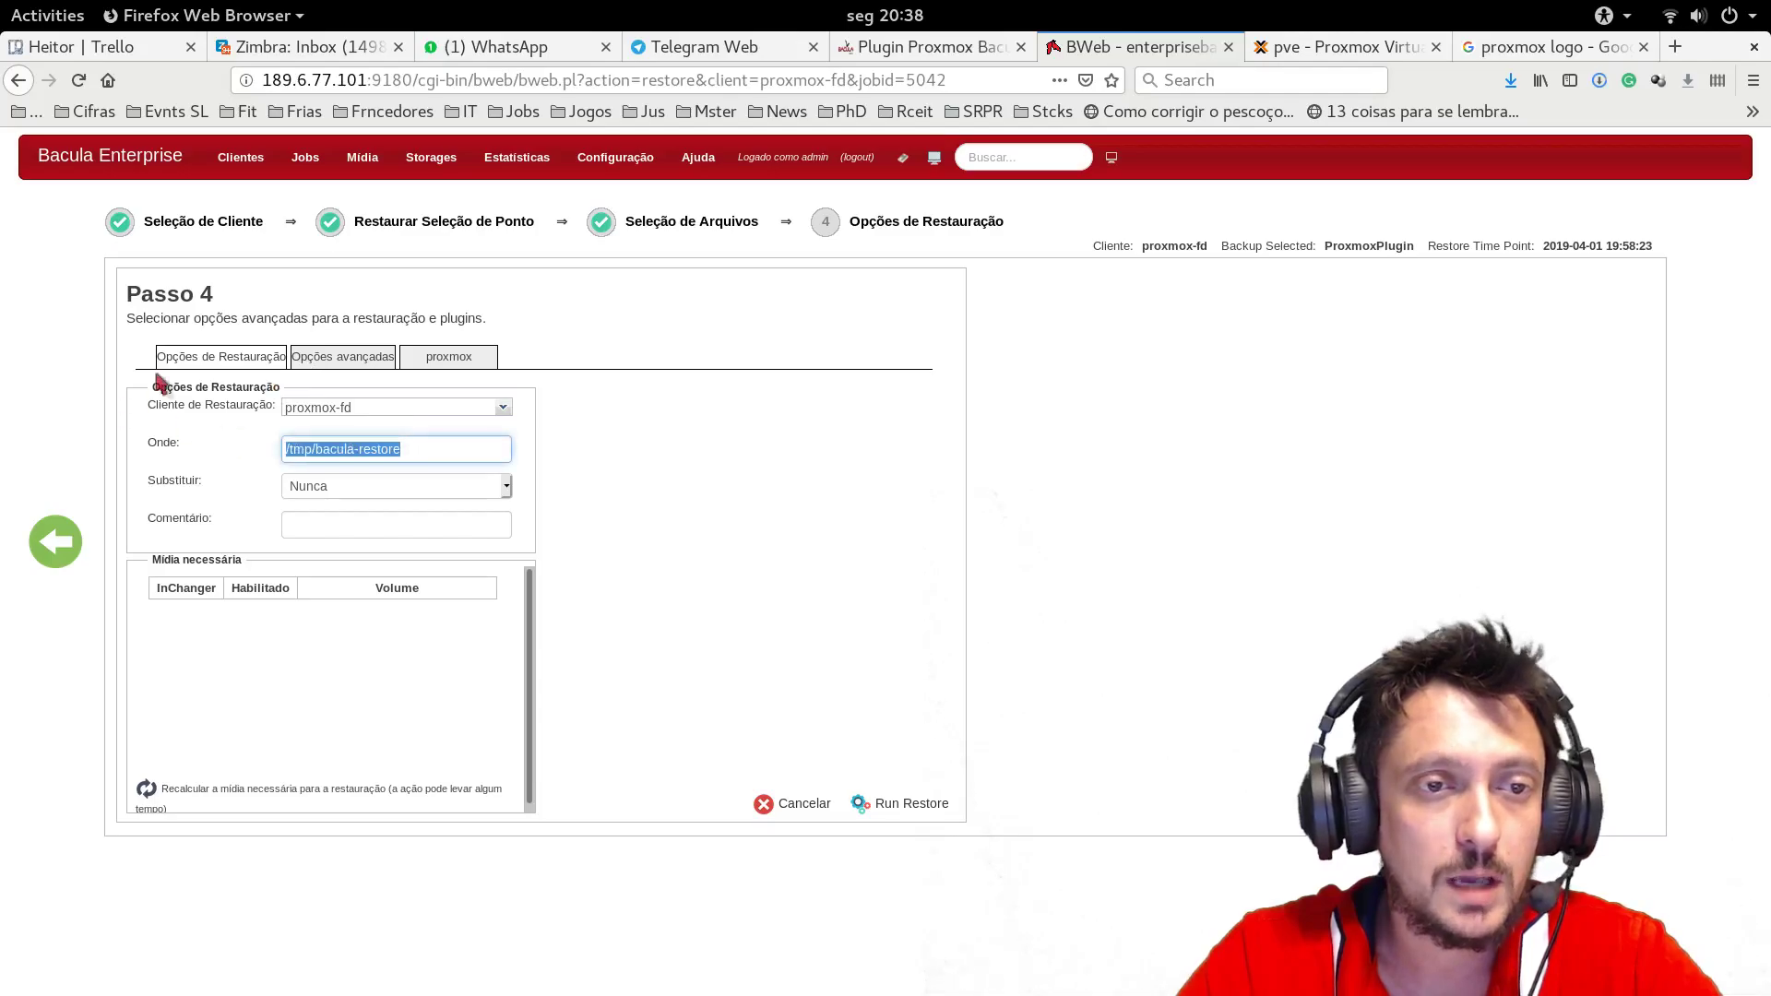
key("BackSpace")
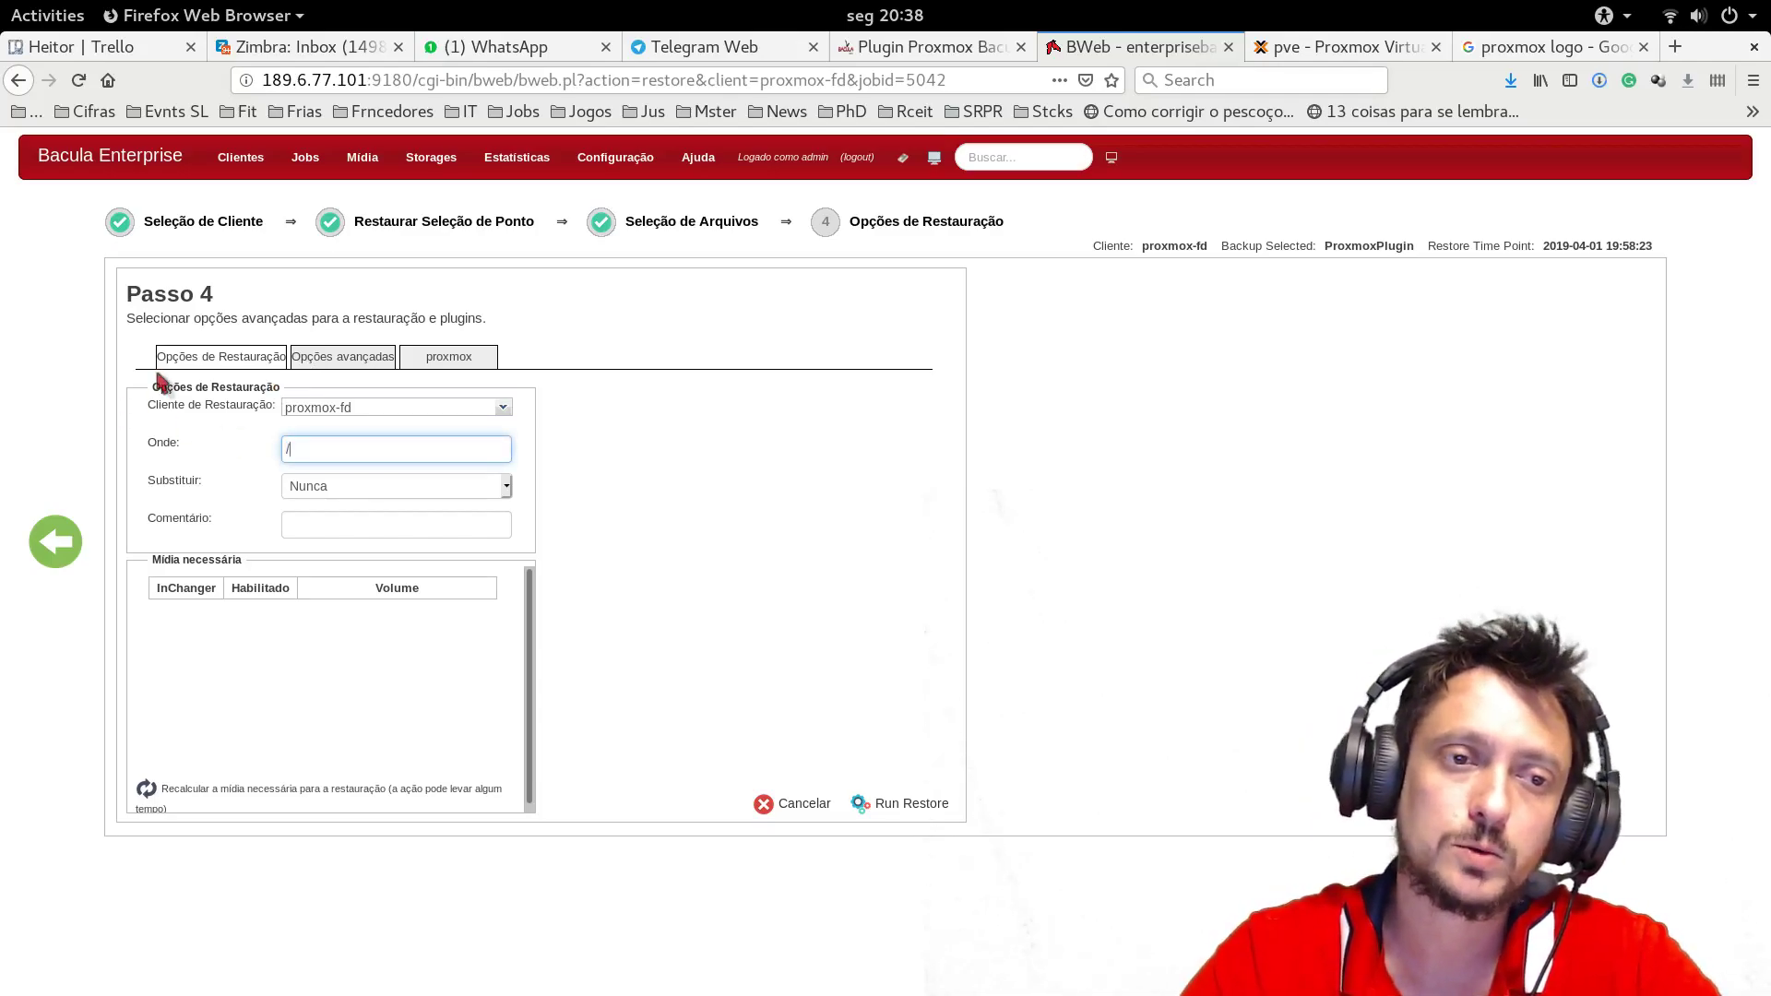
type("/")
double_click(313, 447)
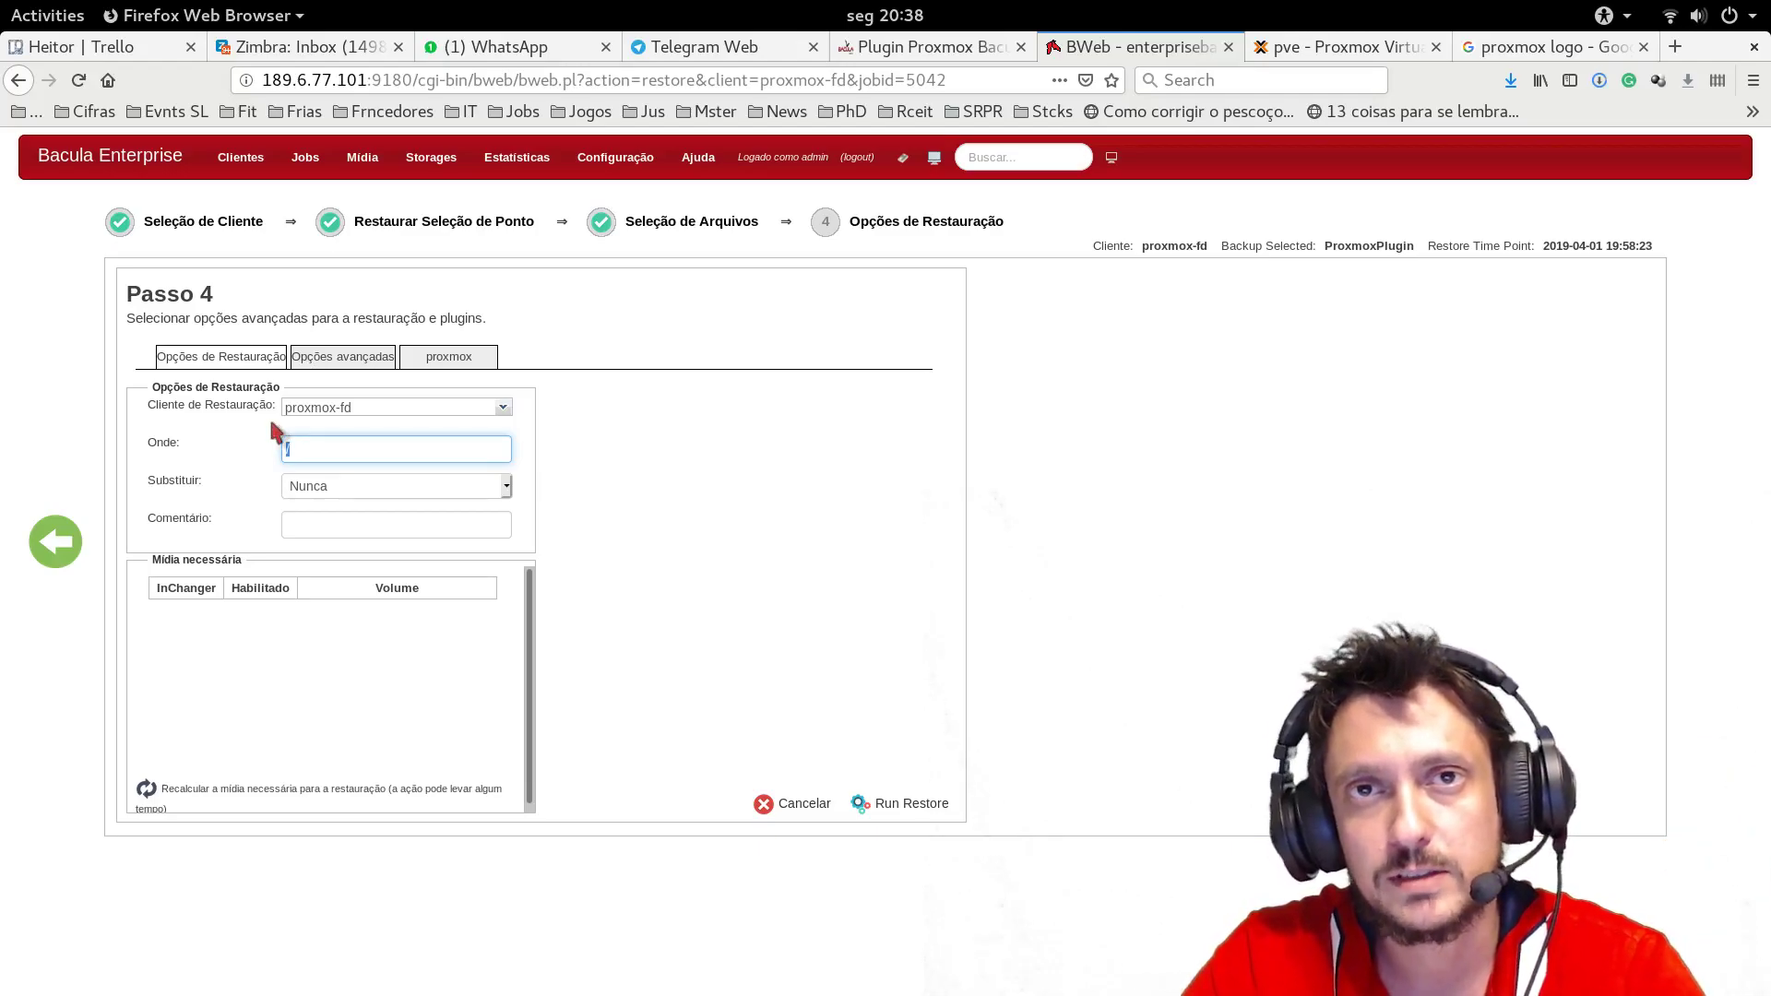
left_click(627, 462)
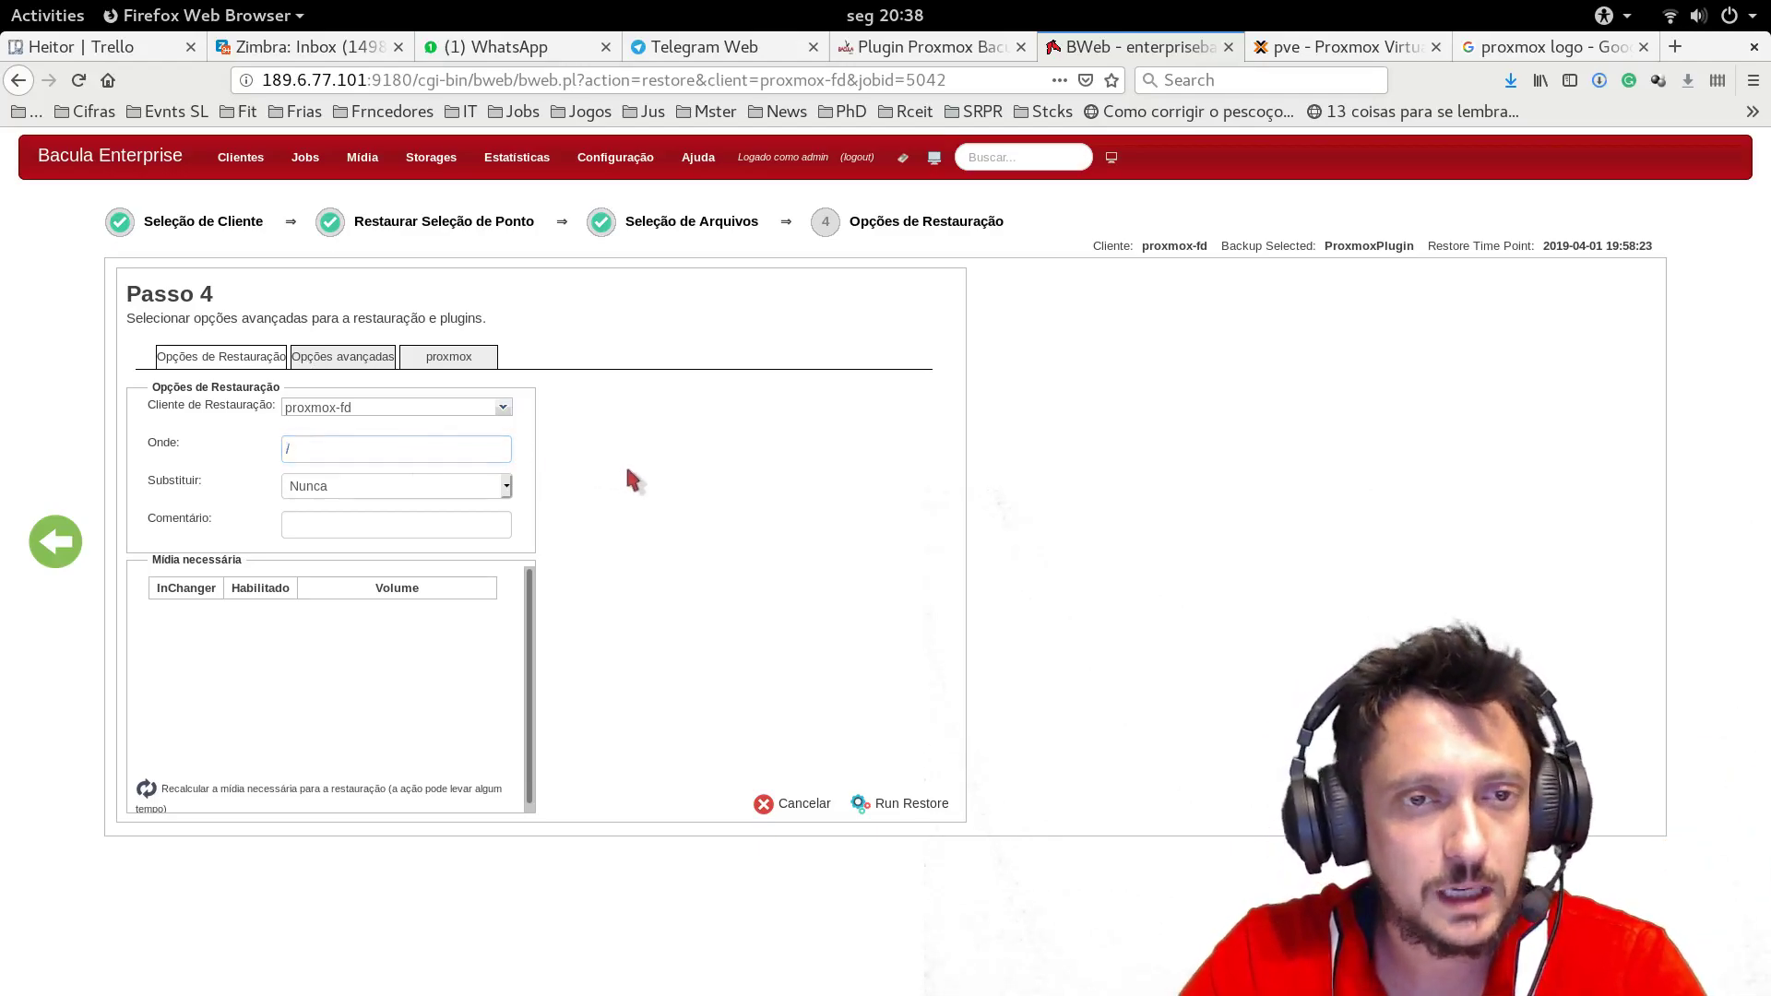
Enable allocation of a new VMID in sequential order in the proxmox plugin options, and run the restore
left_click(441, 355)
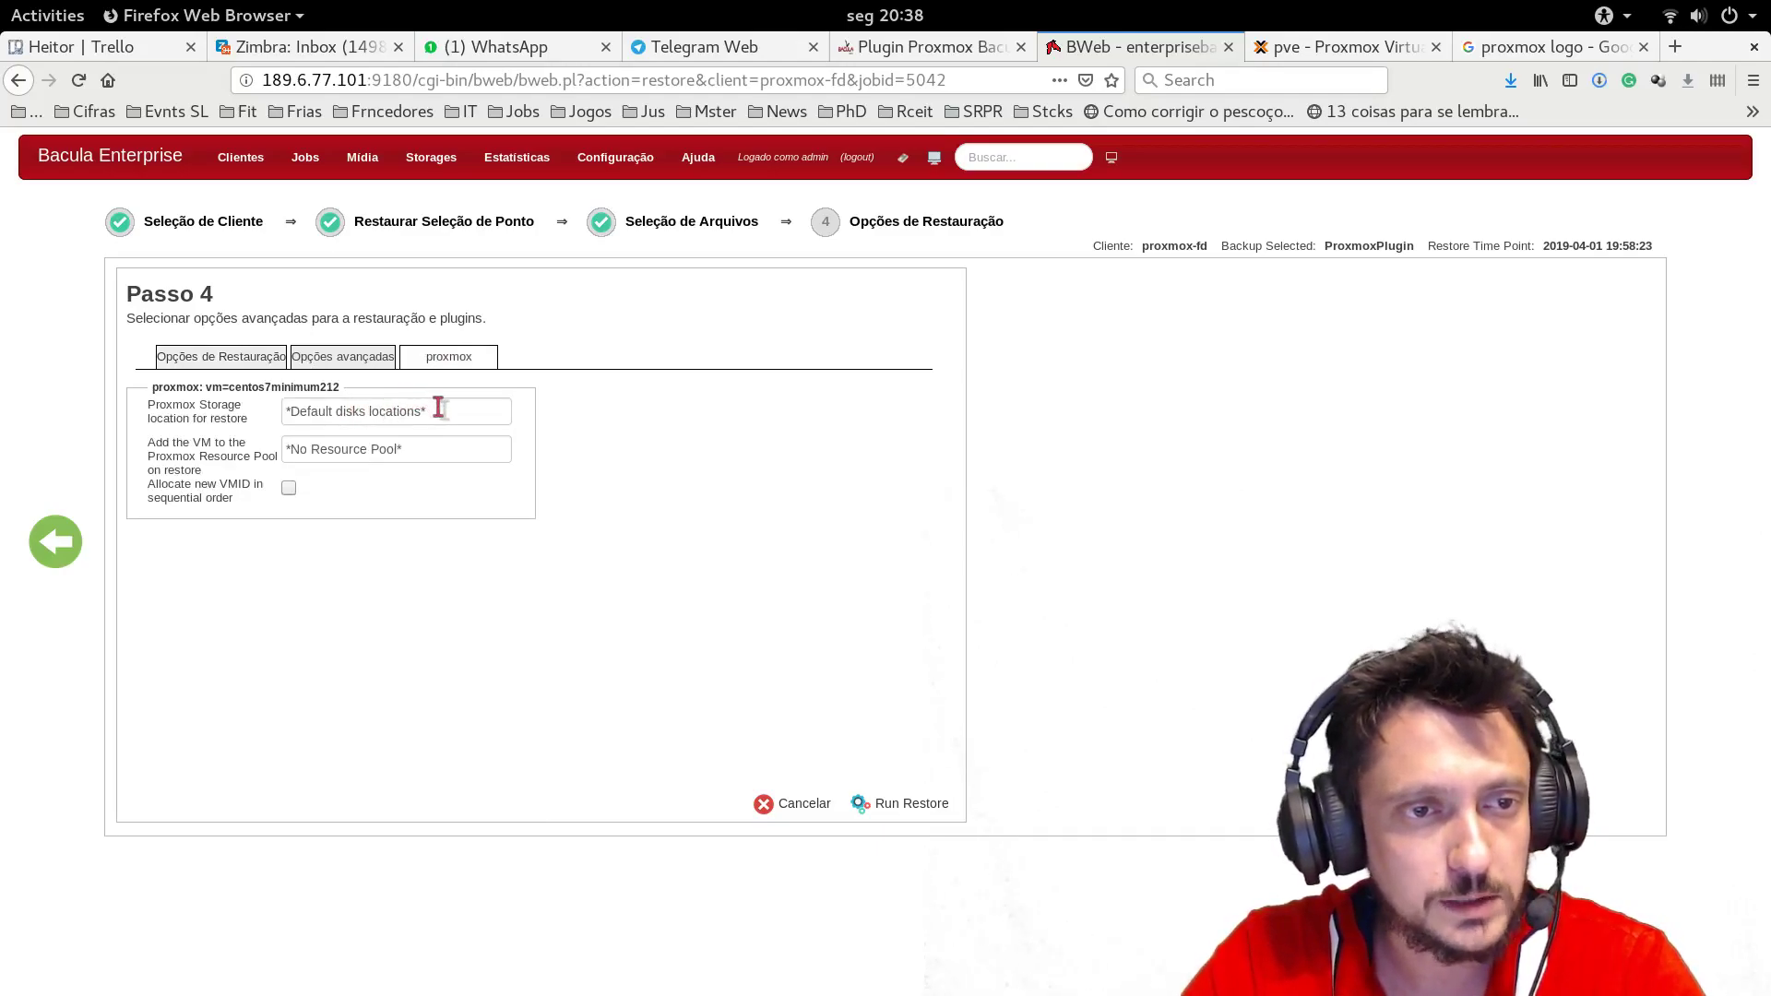
left_click_drag(304, 449, 428, 448)
left_click(431, 449)
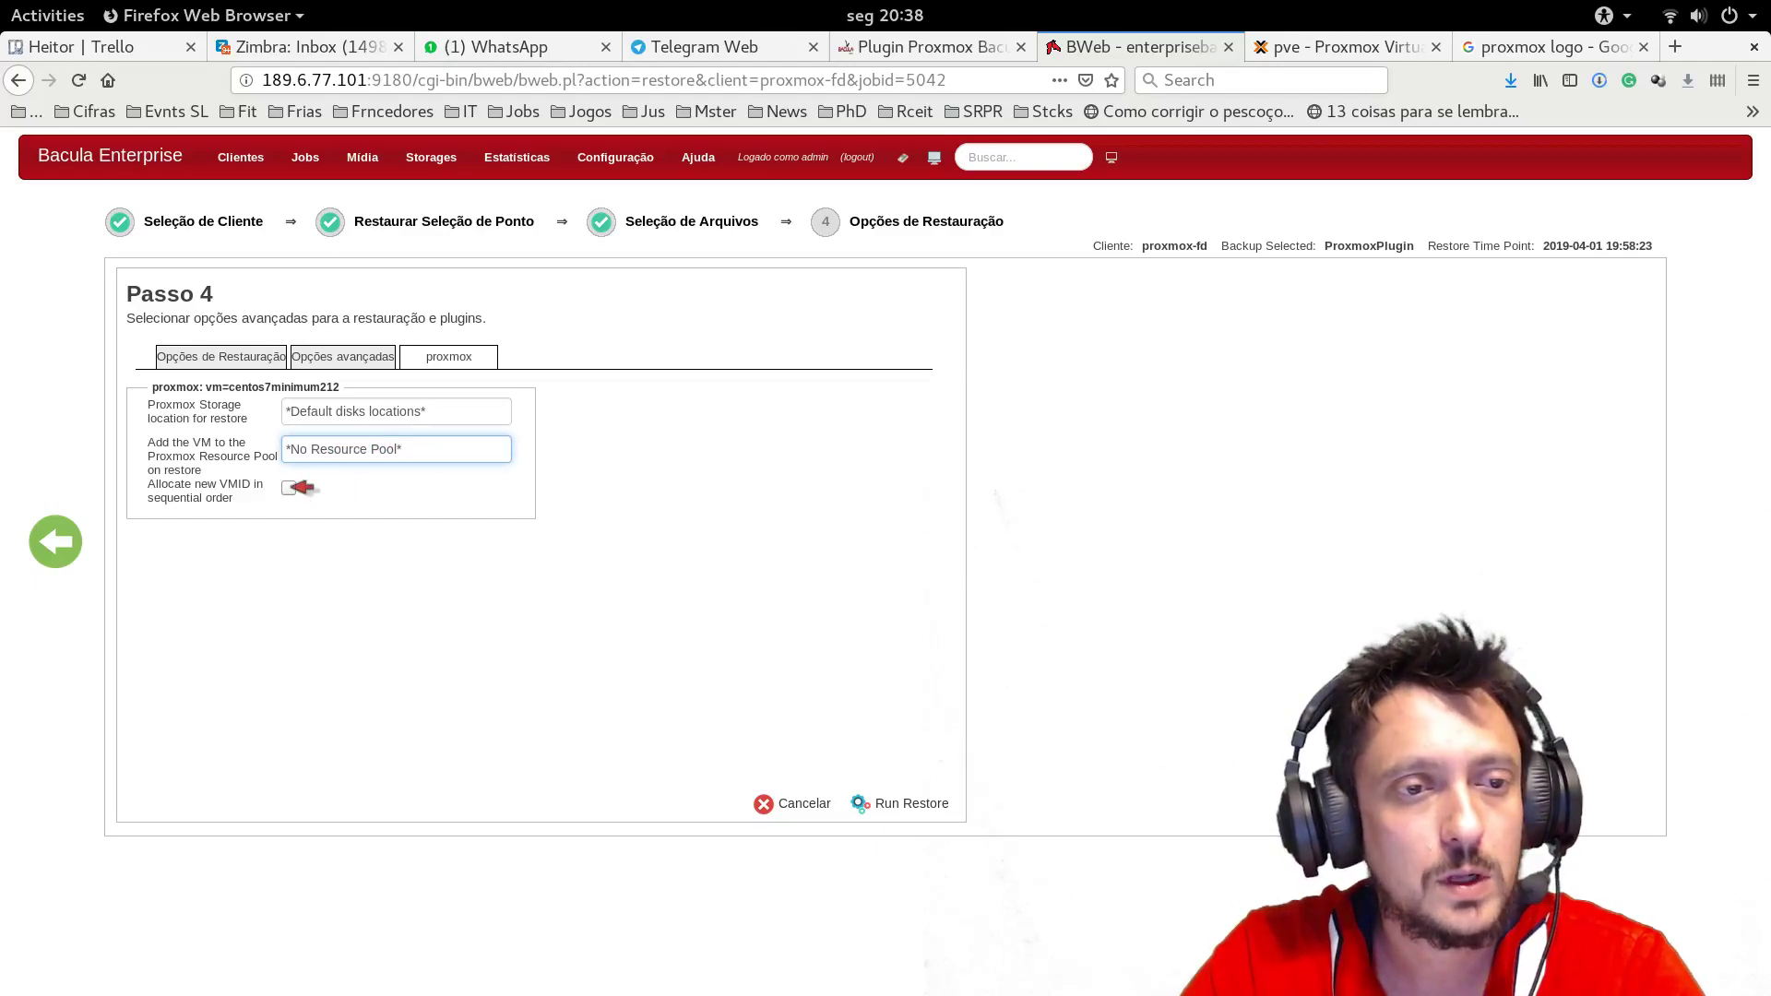
left_click(289, 487)
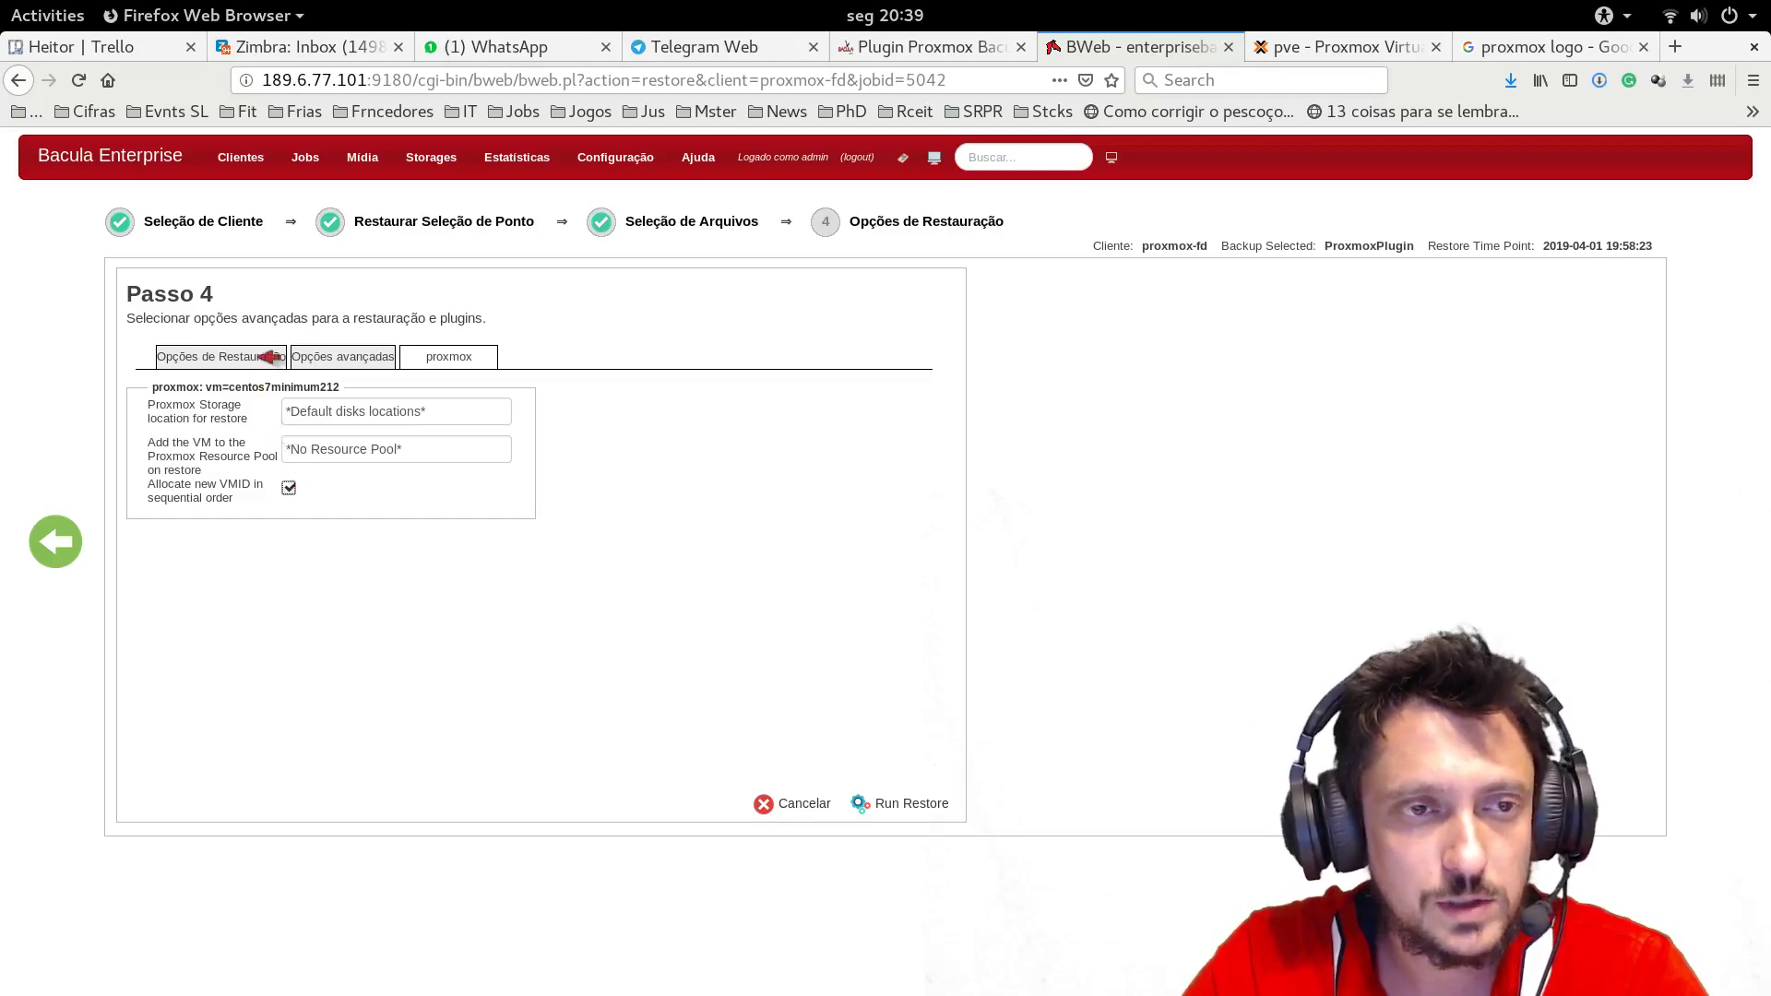
left_click(268, 356)
left_click(430, 352)
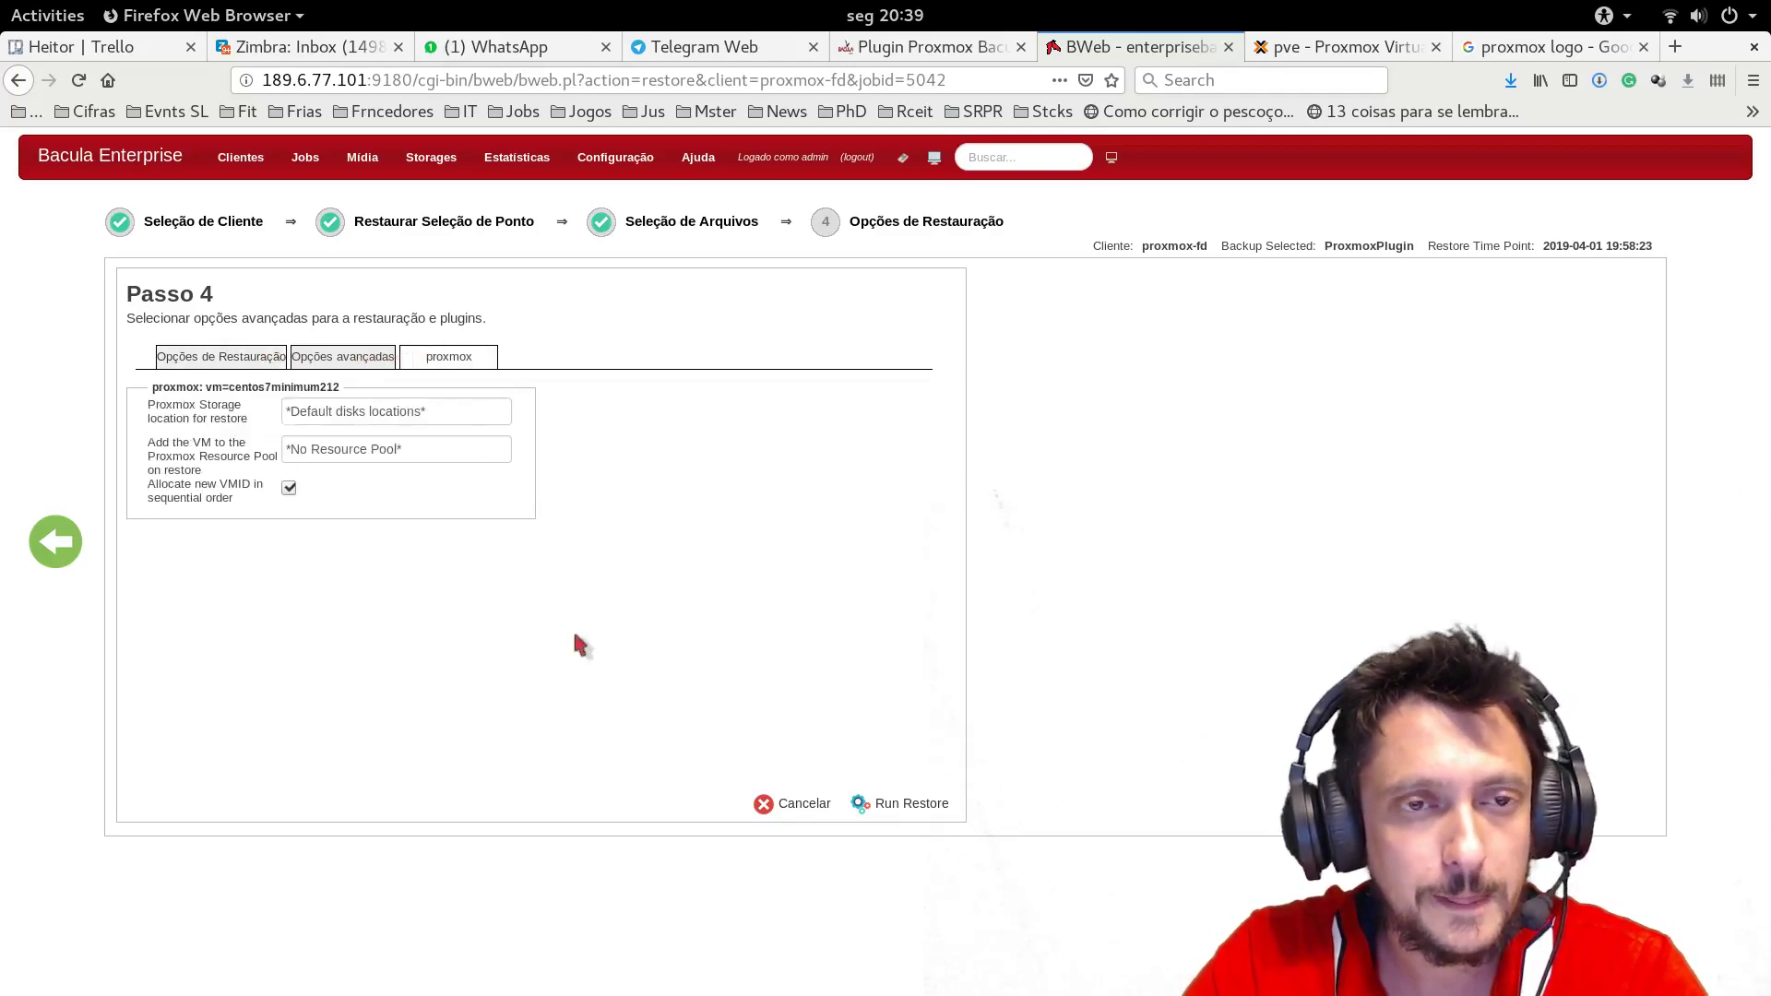
left_click(940, 804)
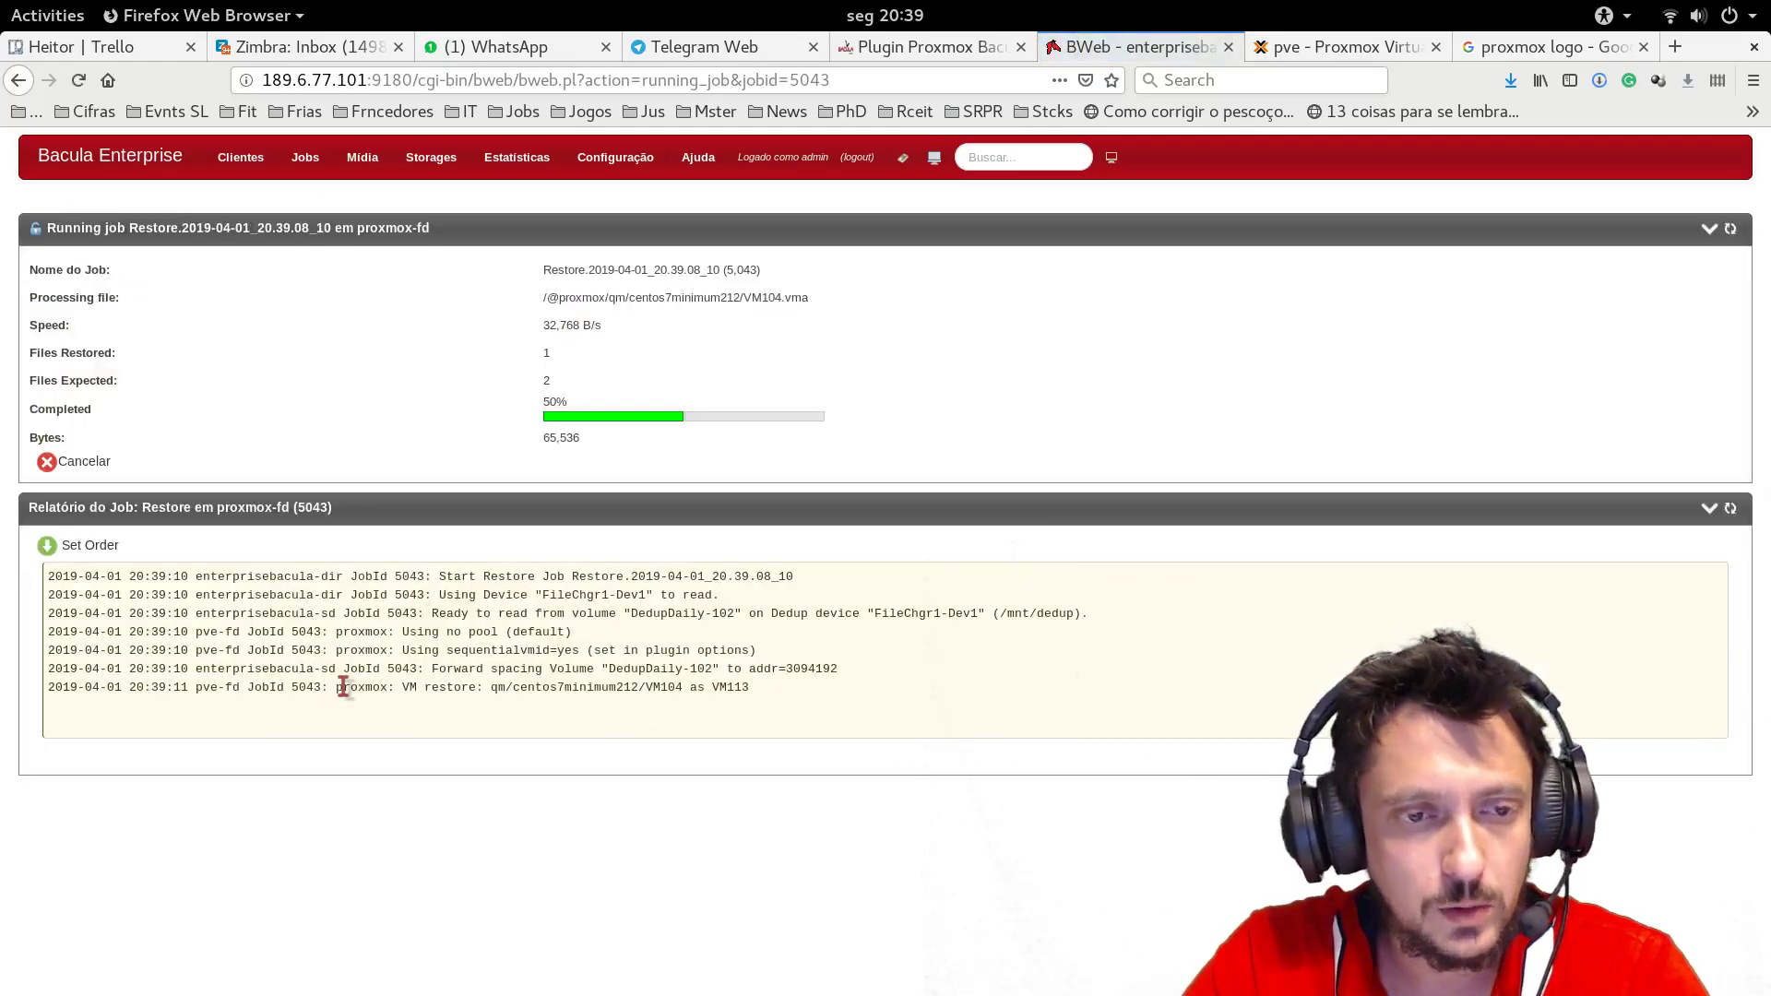
Examine the running restore job's report, and check the VM 113 restore task in the Proxmox web interface
left_click_drag(342, 687, 539, 688)
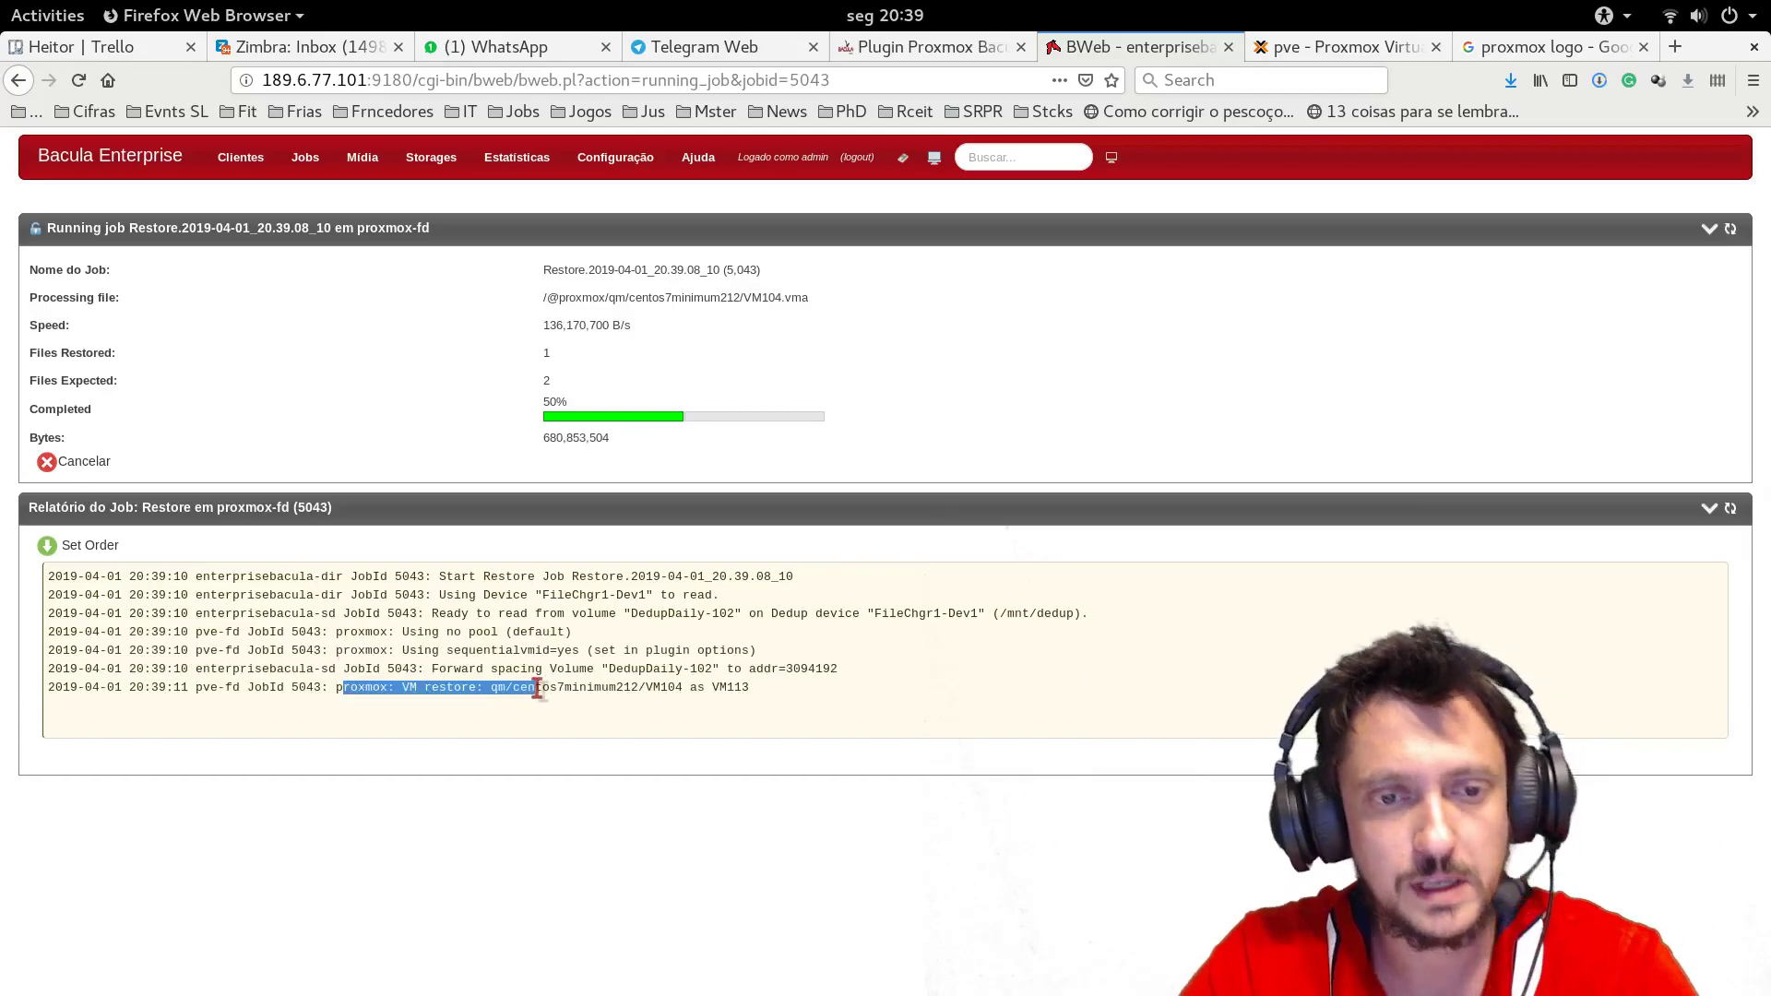
key("ctrl+plus")
key("ctrl+plus")
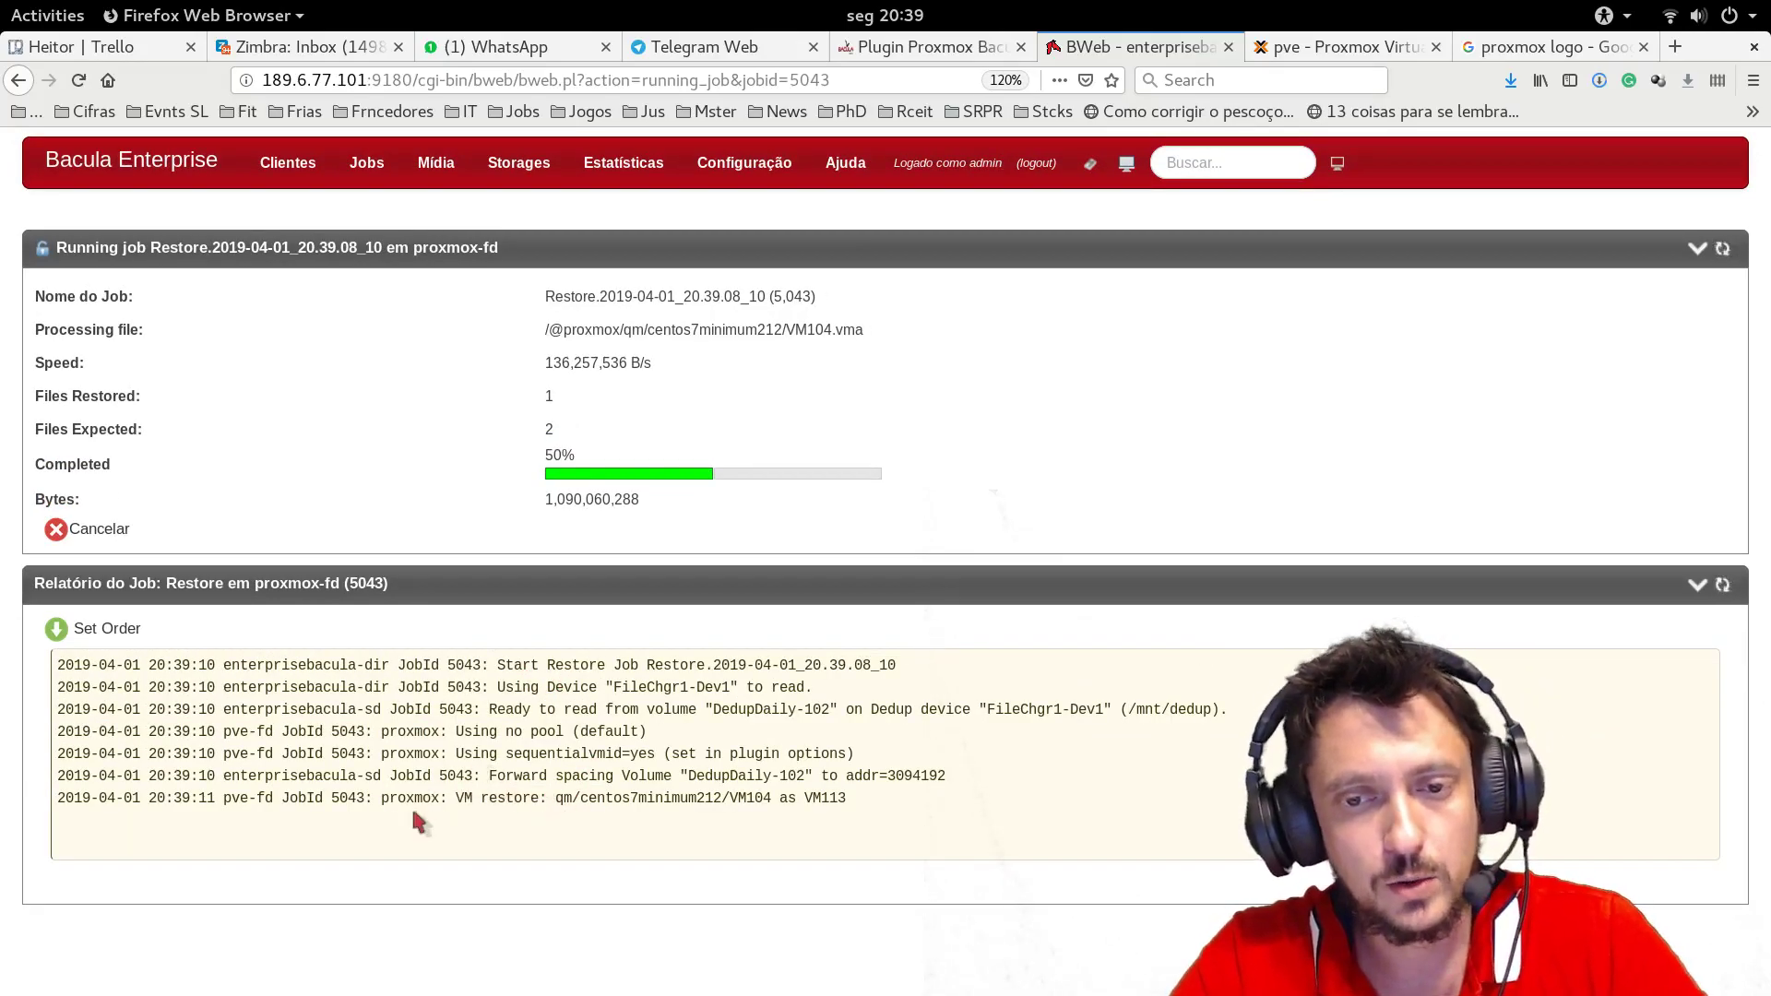
left_click_drag(556, 797, 932, 830)
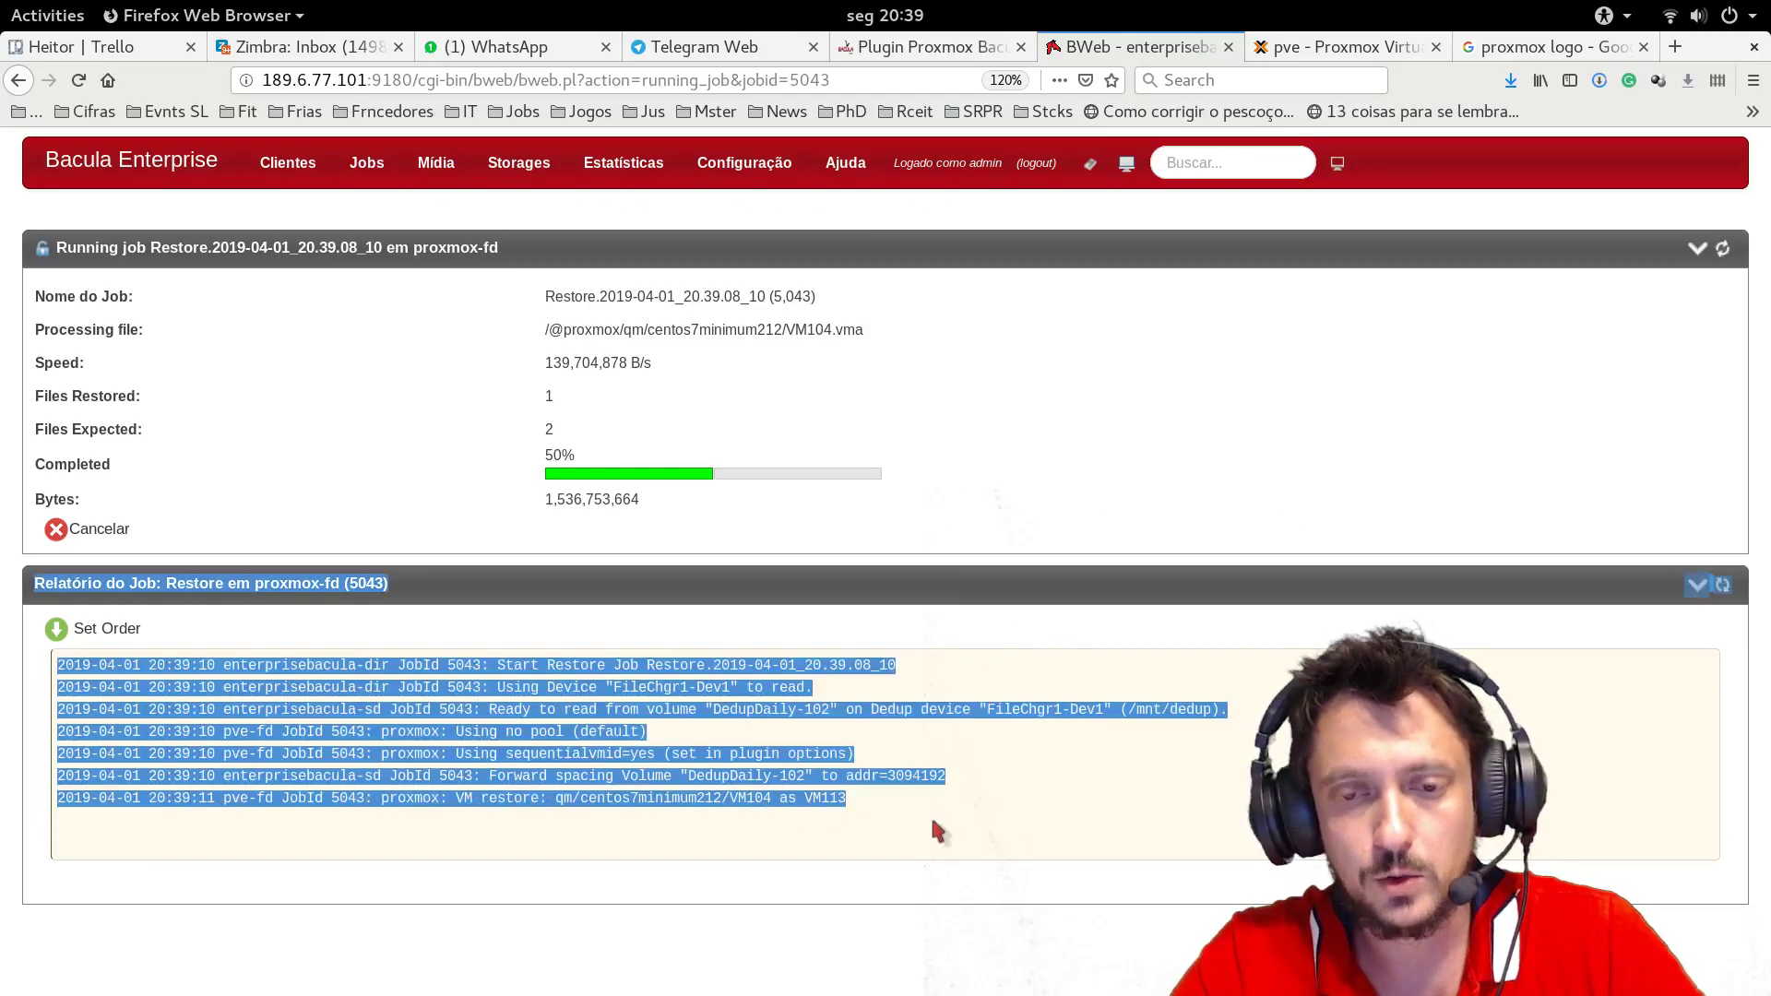
left_click(851, 790)
left_click(1291, 53)
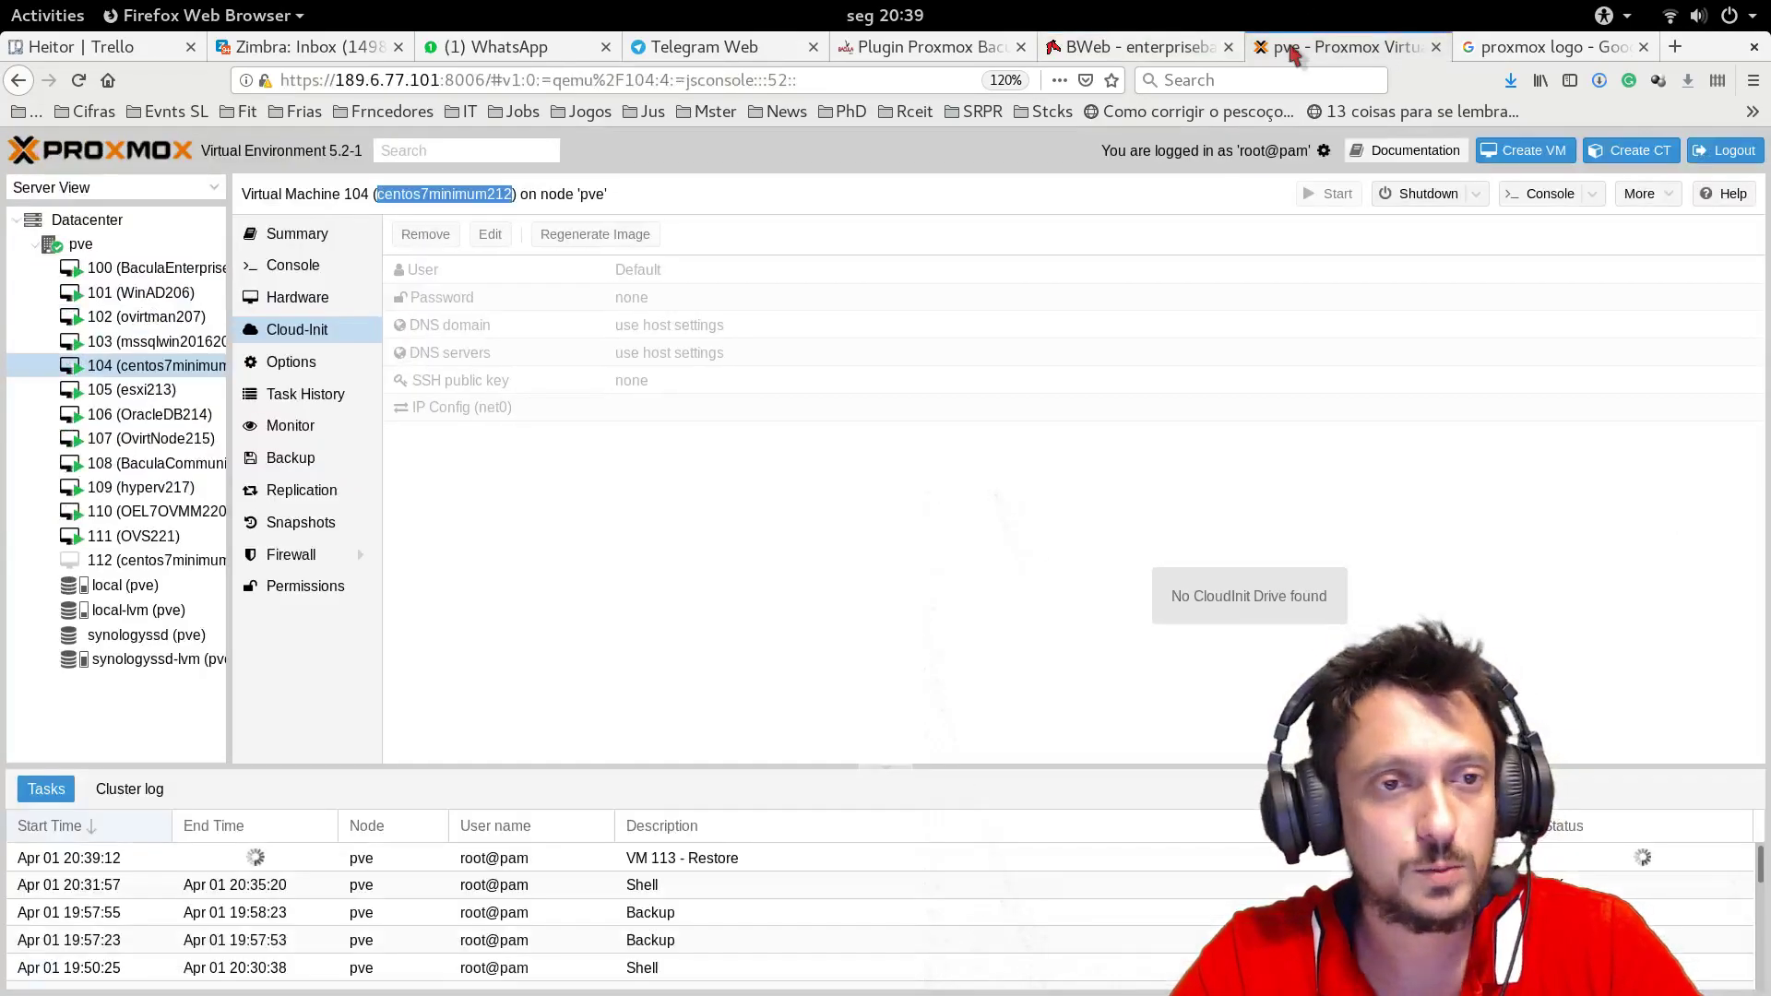
left_click(730, 860)
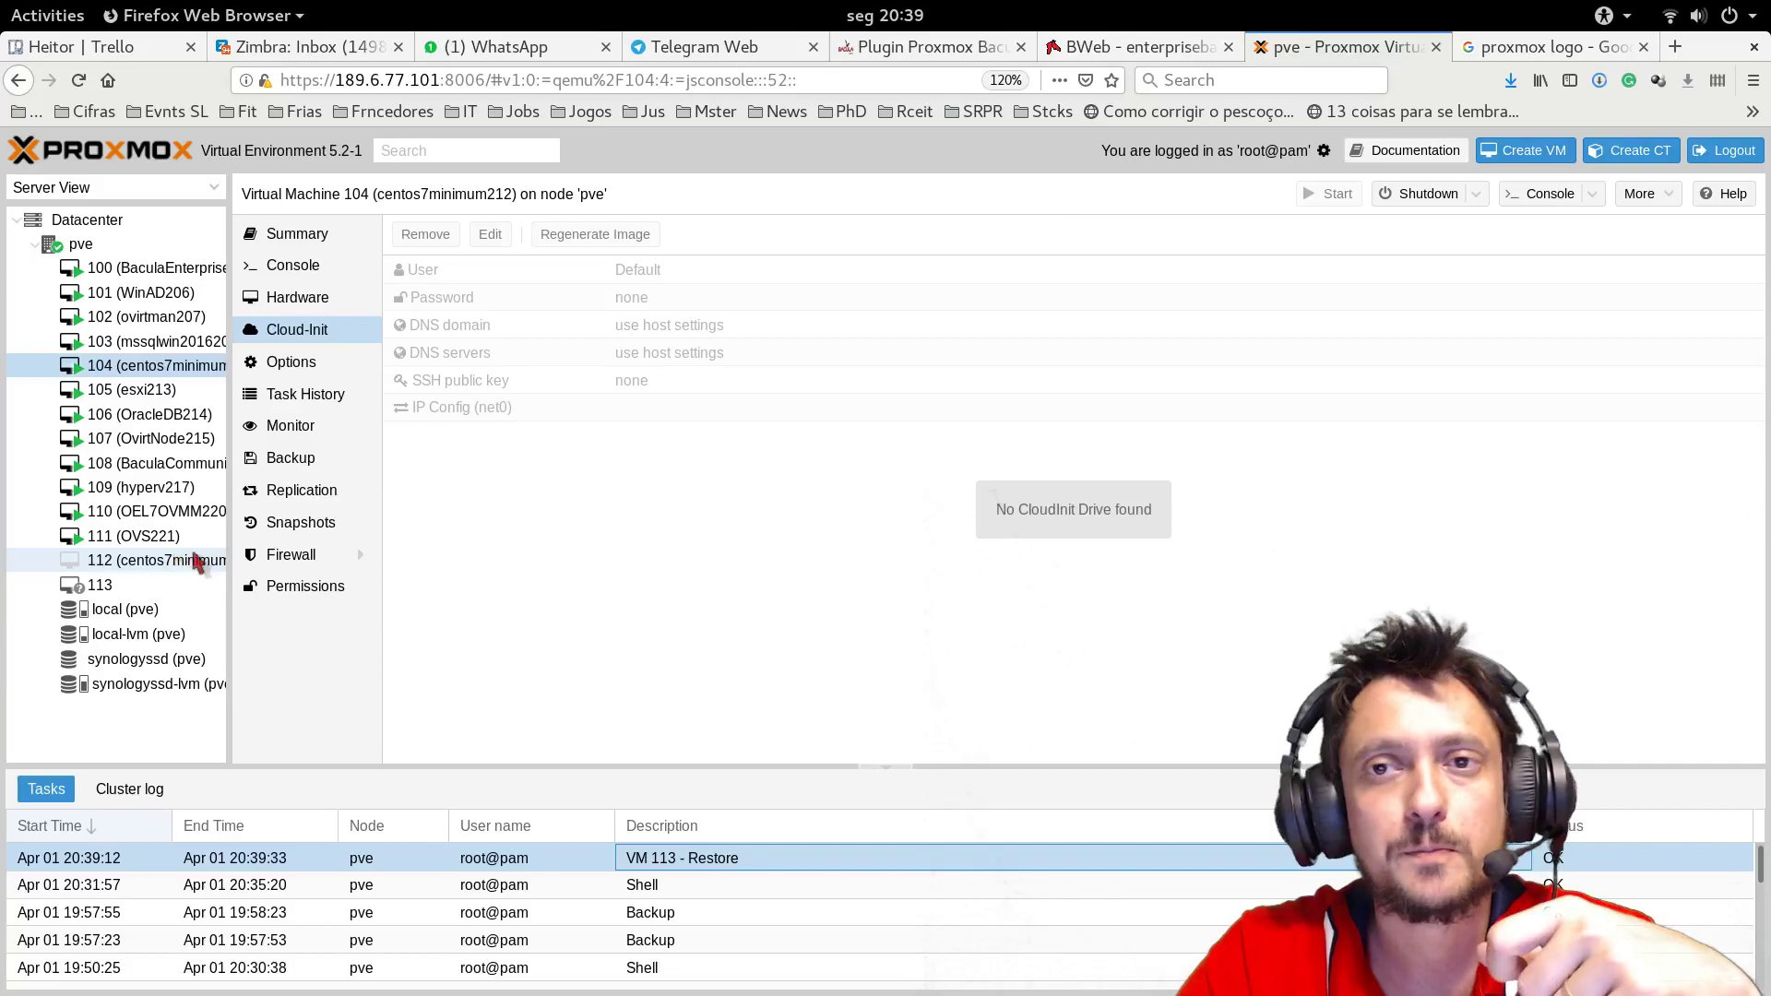
Switch to the Plugin Proxmox Bacula Enterprise quick guide and look over its installation and configuration instructions
left_click(953, 46)
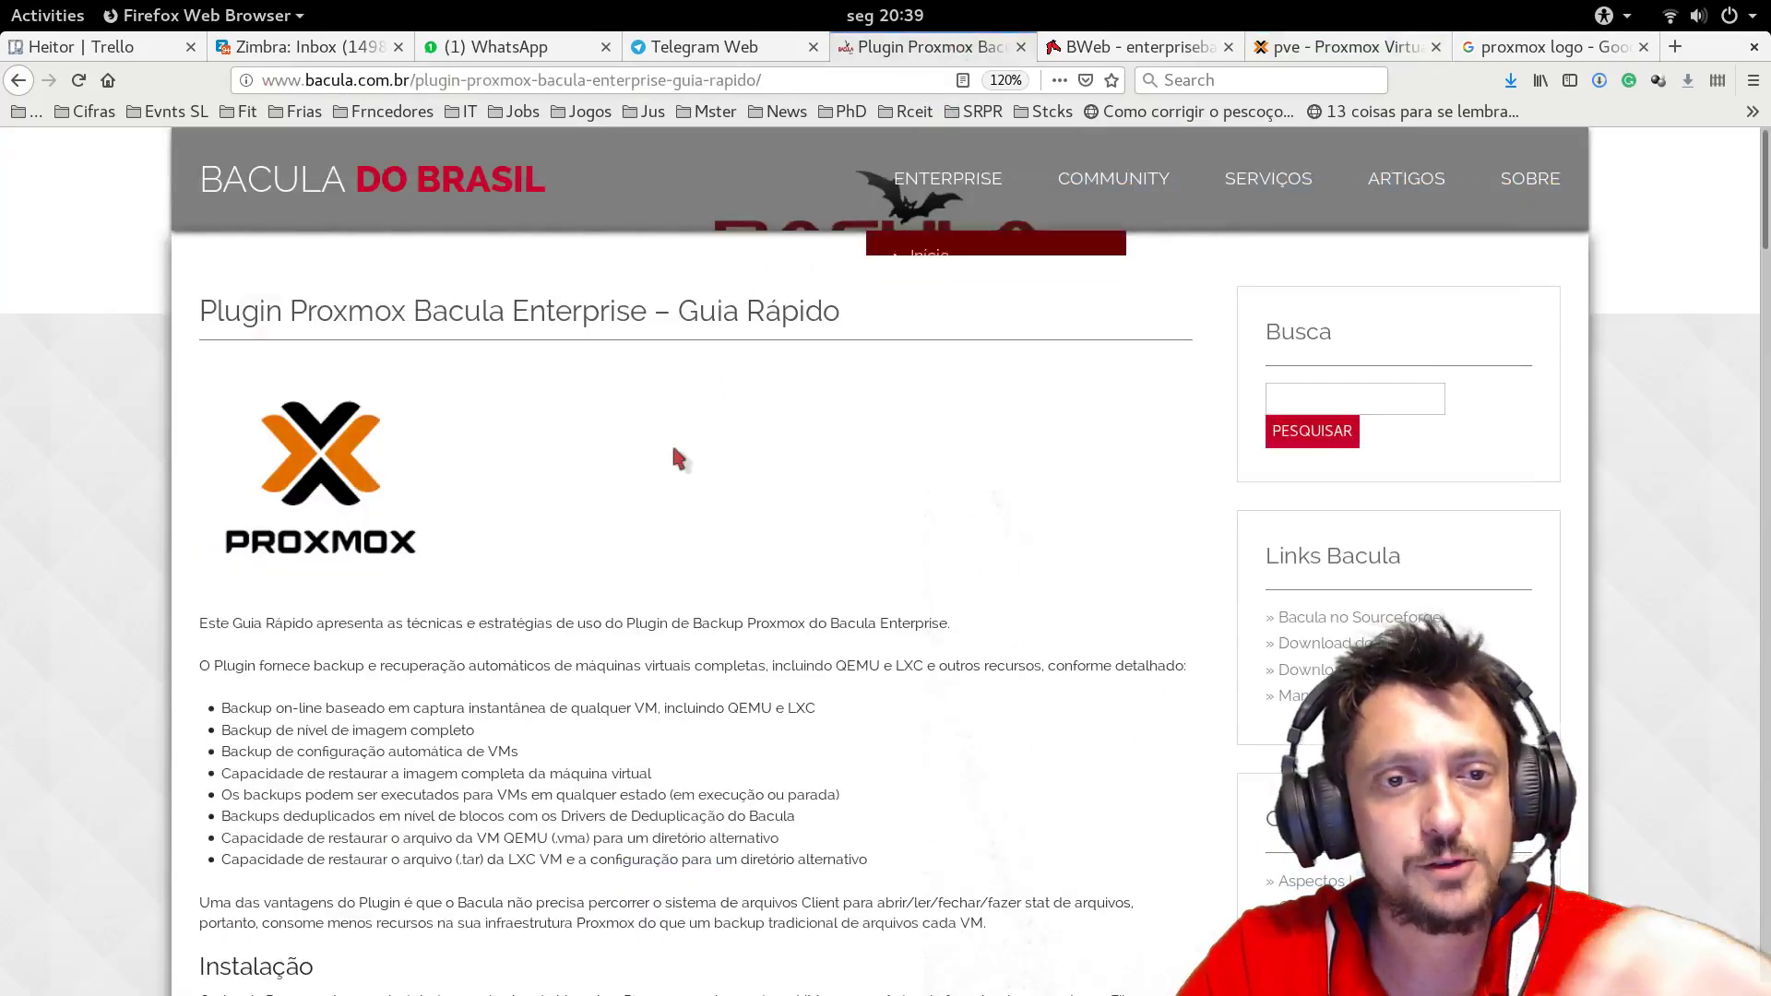
scroll(673, 443, "down", 10)
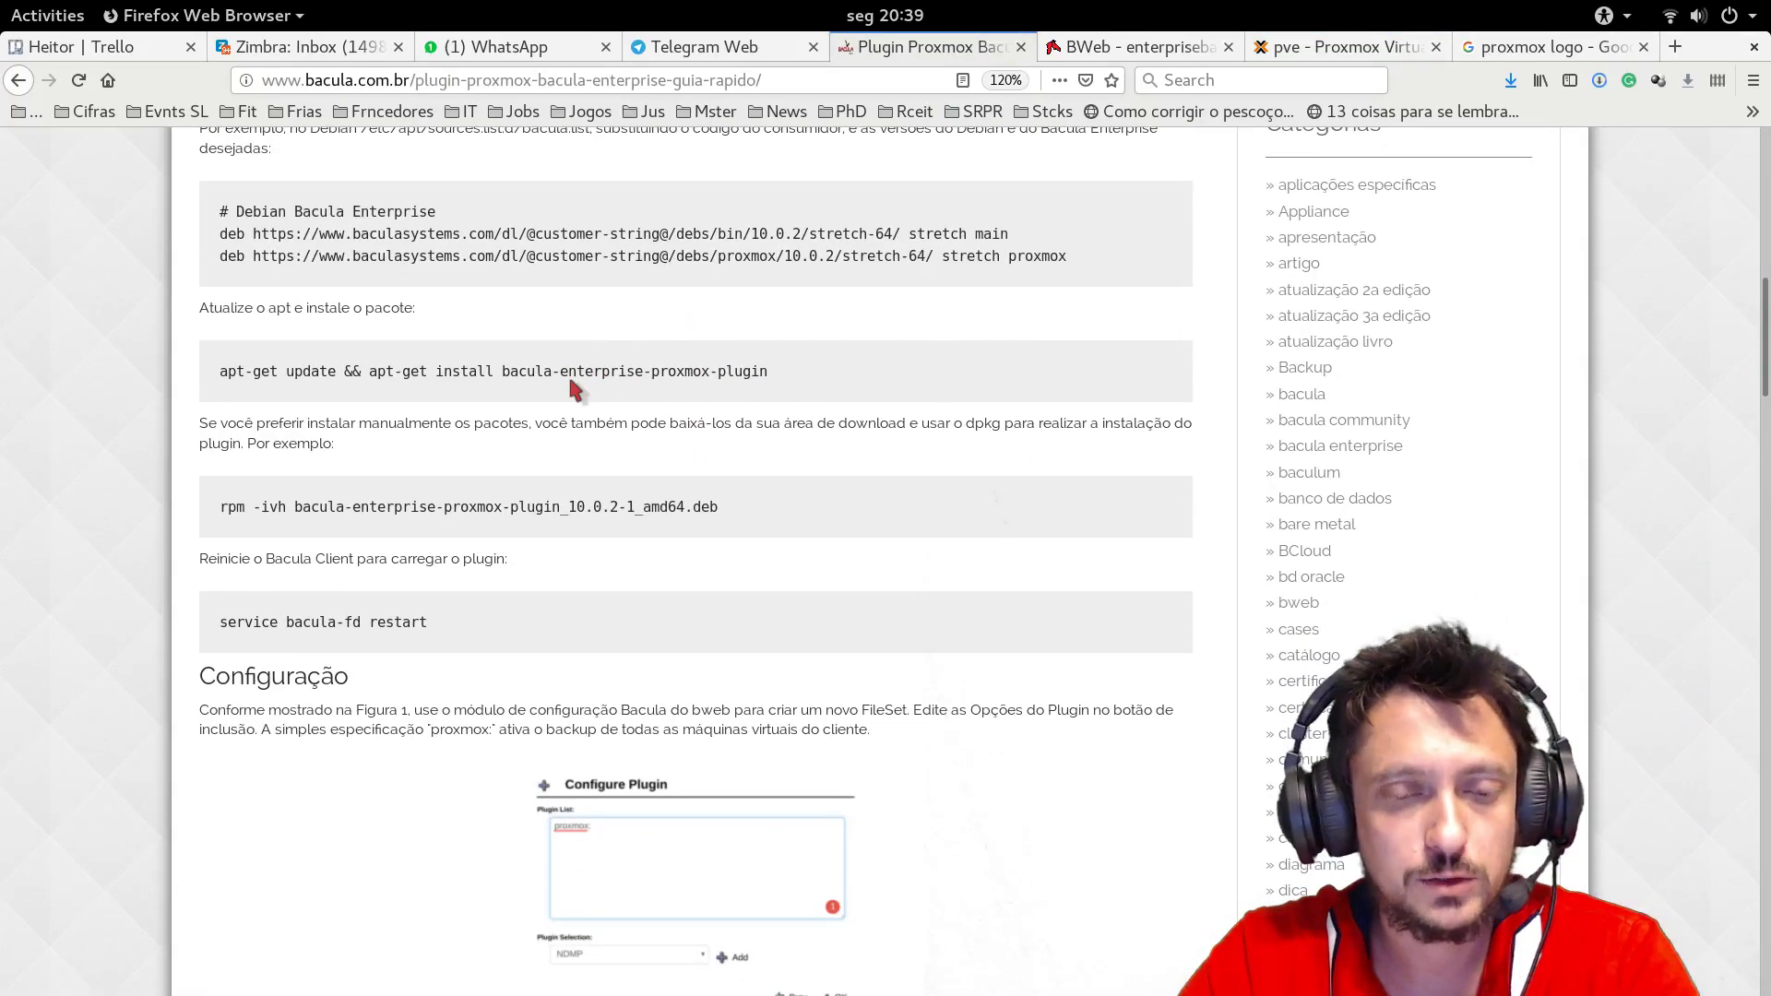
scroll(554, 374, "up", 10)
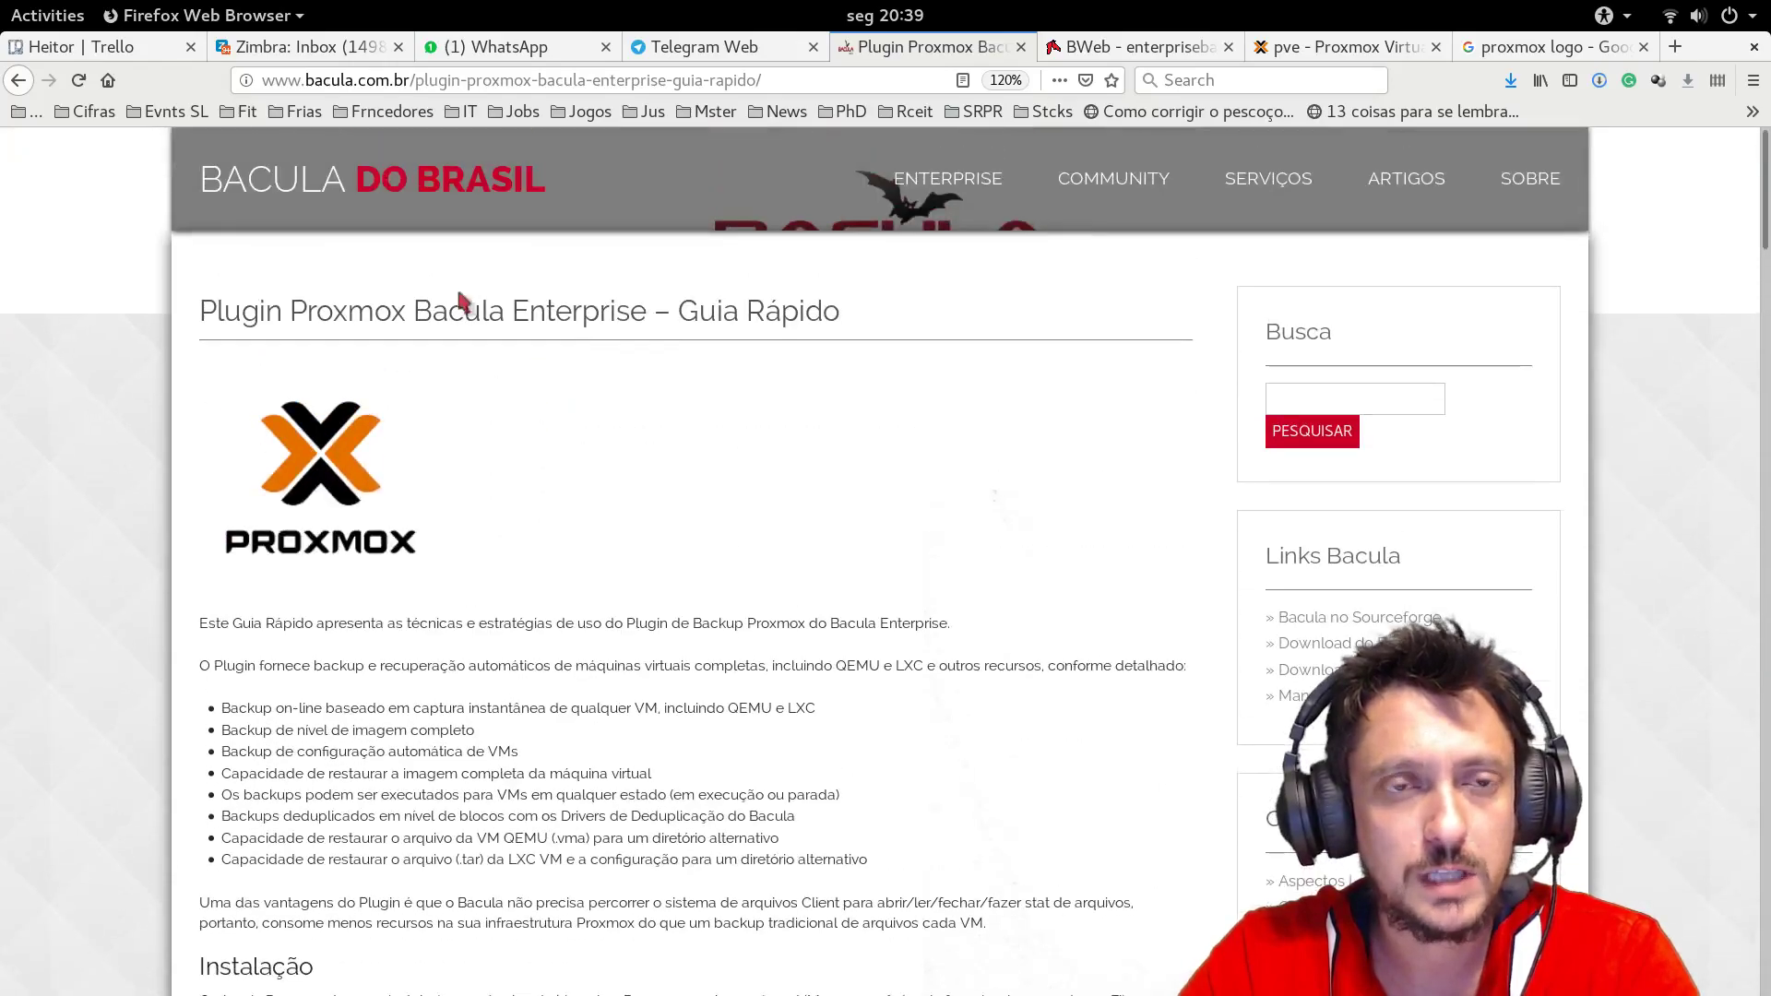